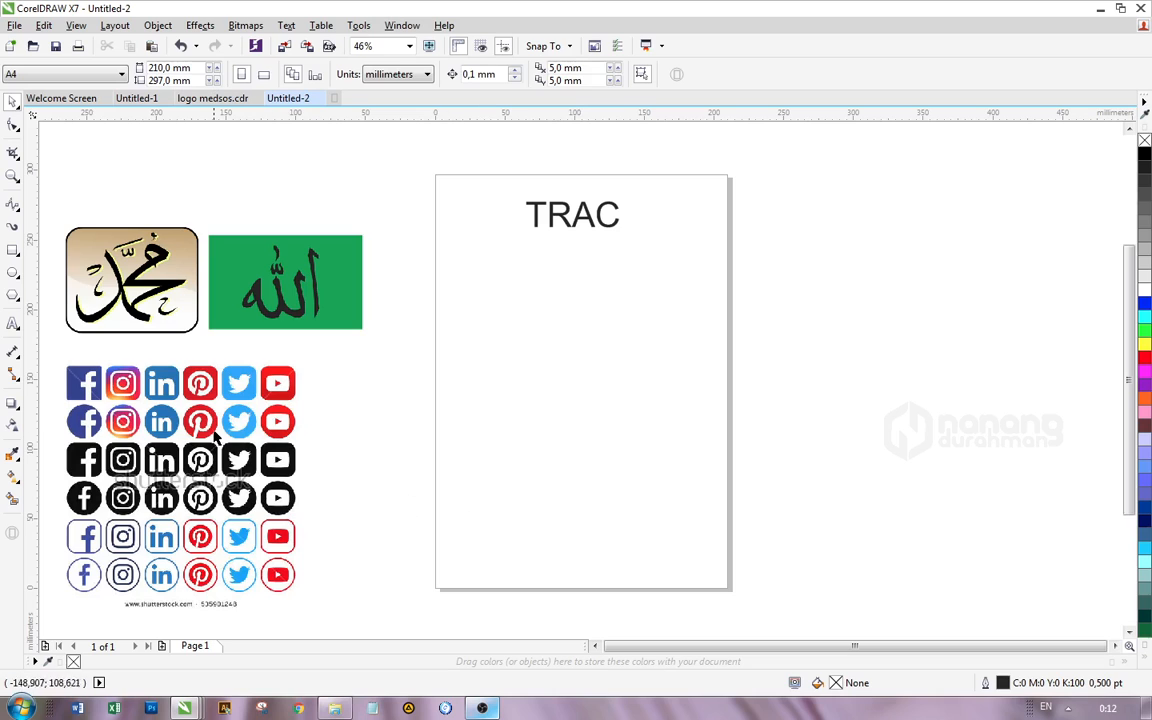
- Shift the social icon sheet slightly and place the green calligraphy bitmap under the TRAC heading, enlarged to about 209 mm wide
drag(213, 429, 241, 420)
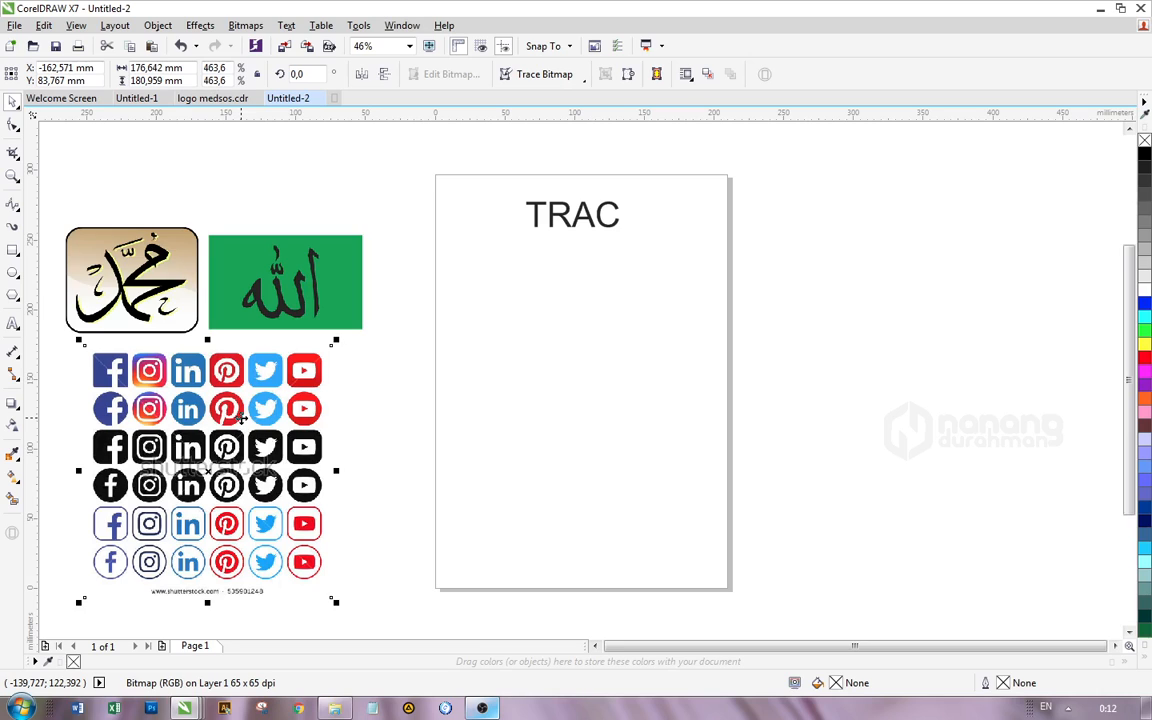
click(313, 308)
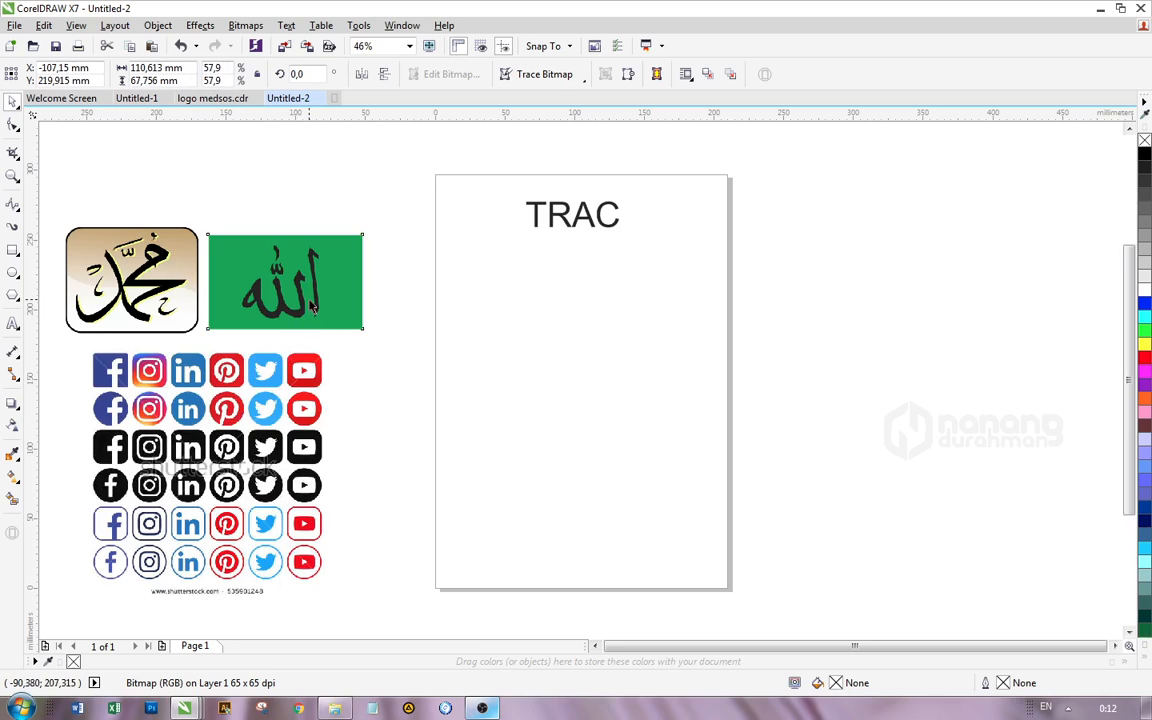
drag(313, 308, 757, 500)
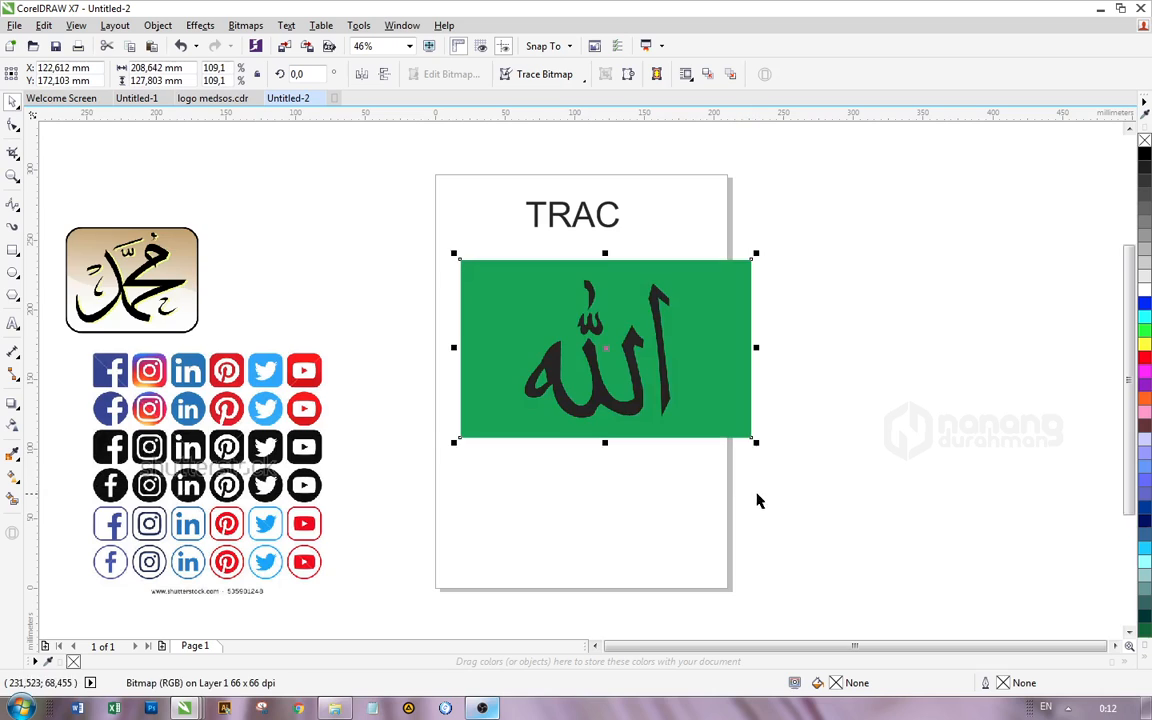
drag(694, 404, 674, 391)
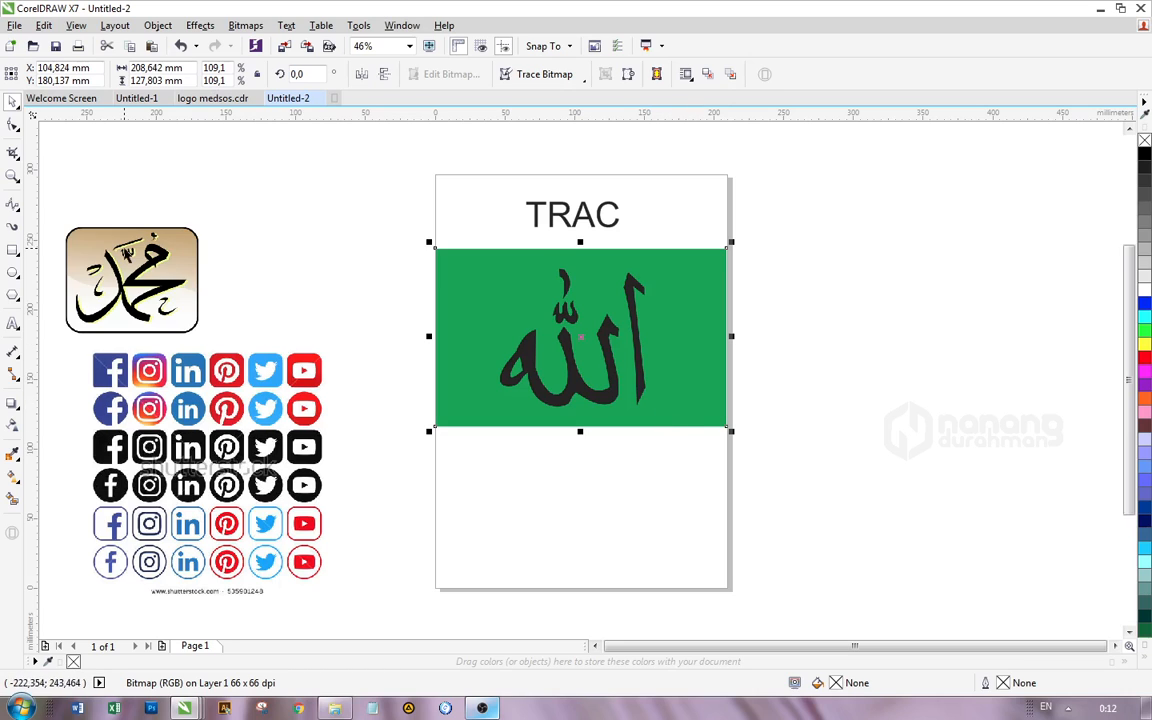
click(14, 208)
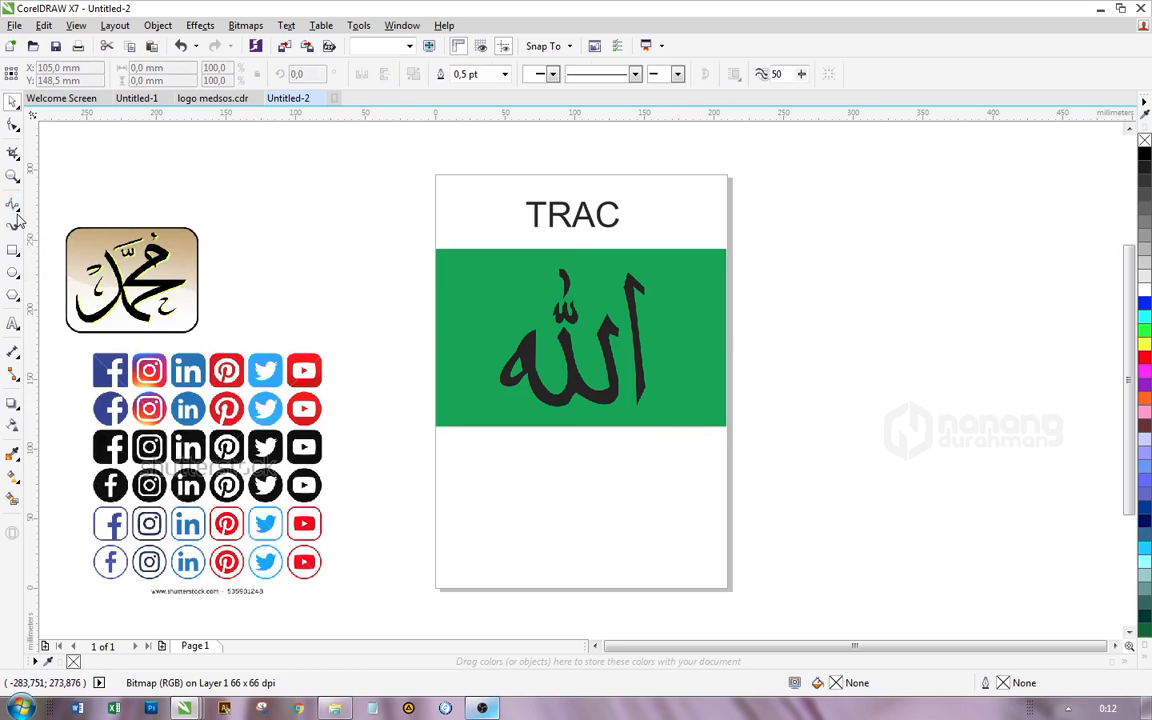
click(18, 206)
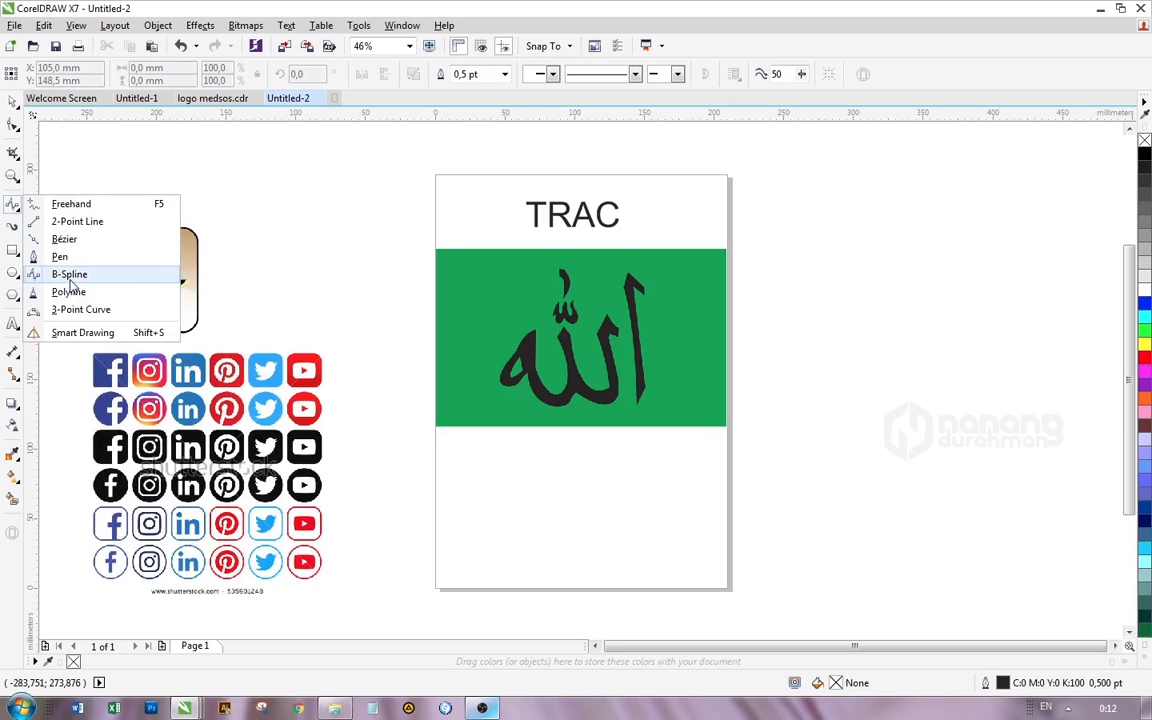
click(15, 105)
click(13, 102)
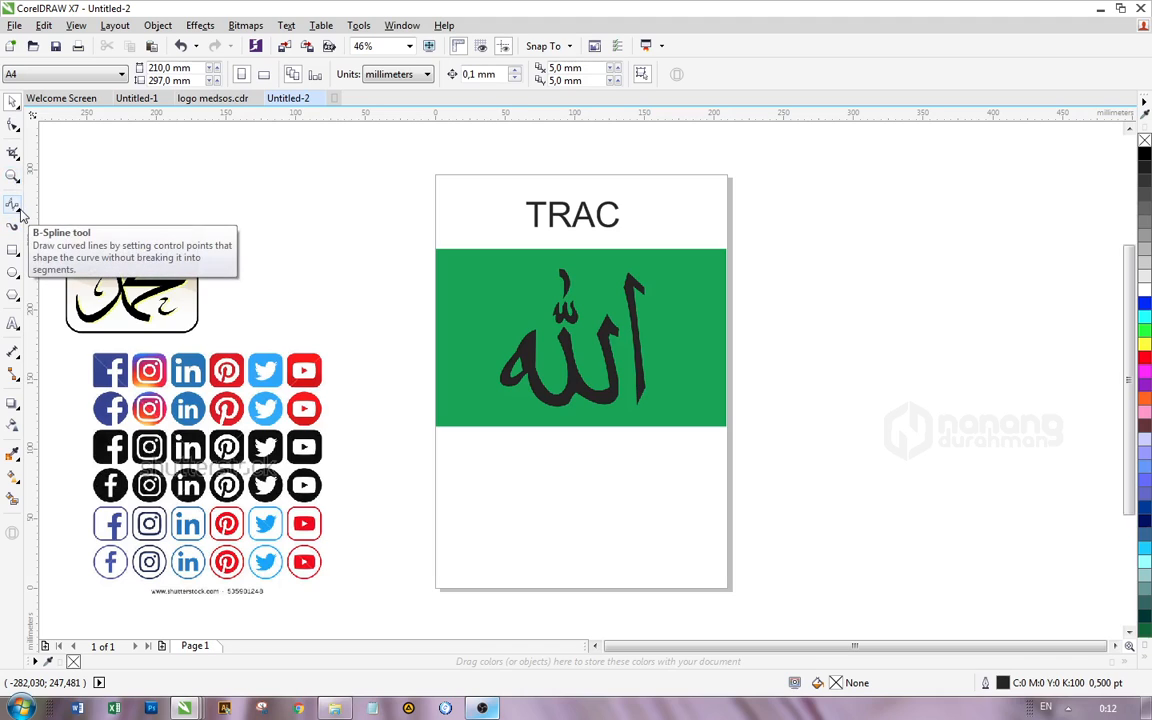
- Move the green calligraphy bitmap off the page and back under the TRAC heading
click(617, 331)
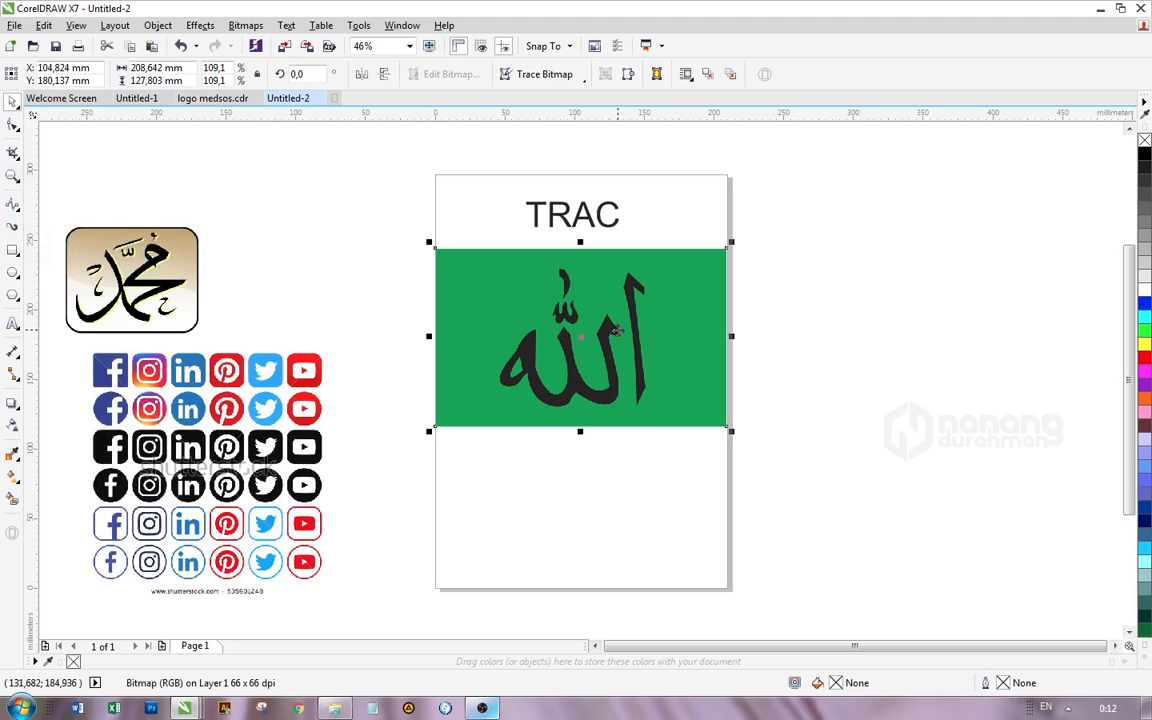
drag(646, 342, 898, 289)
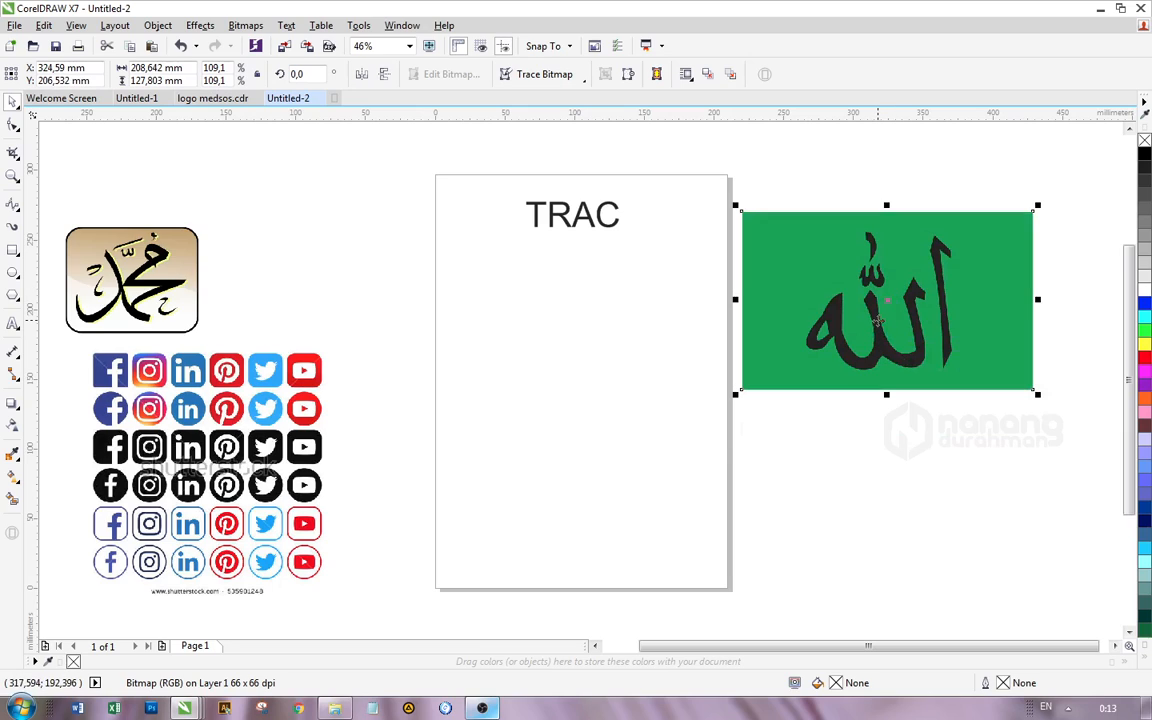
drag(877, 320, 903, 353)
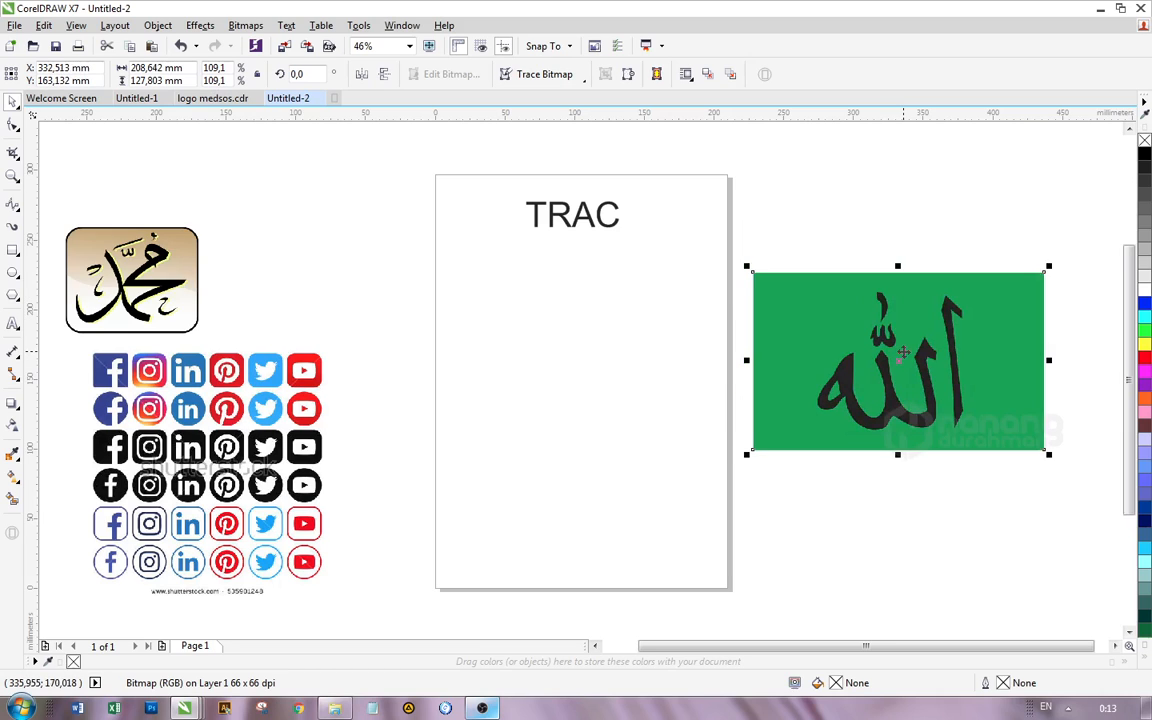
drag(806, 385, 575, 384)
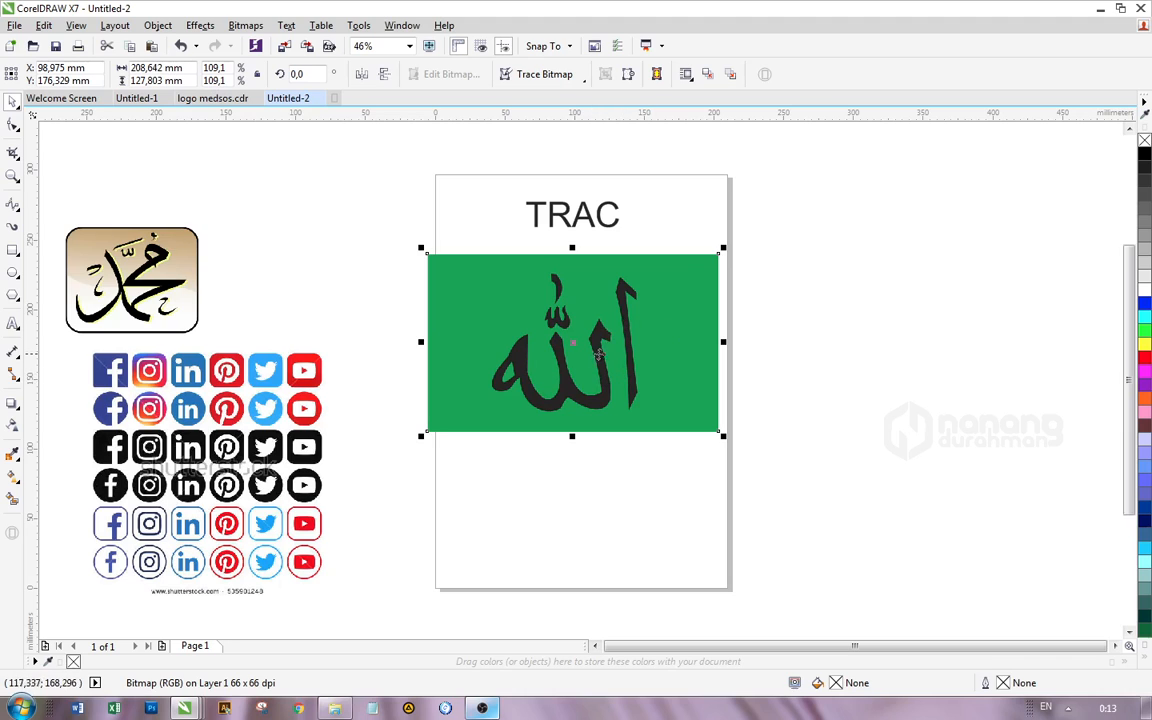
drag(598, 352, 914, 344)
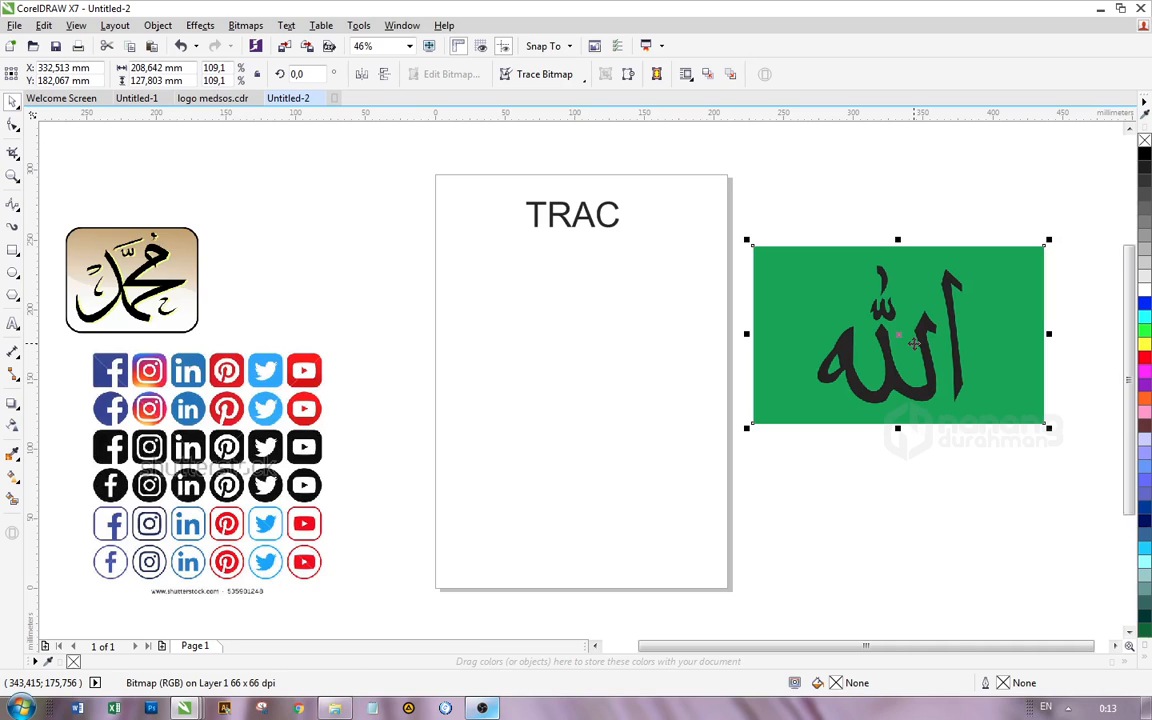
drag(933, 337, 596, 344)
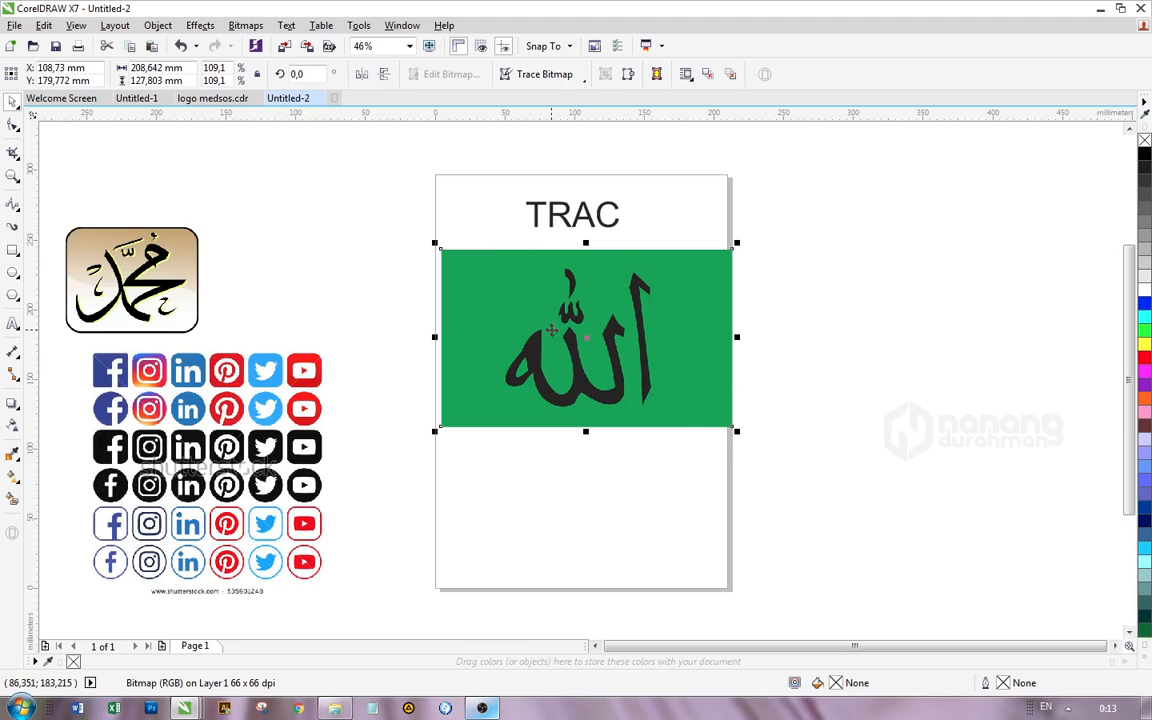
drag(560, 324, 926, 329)
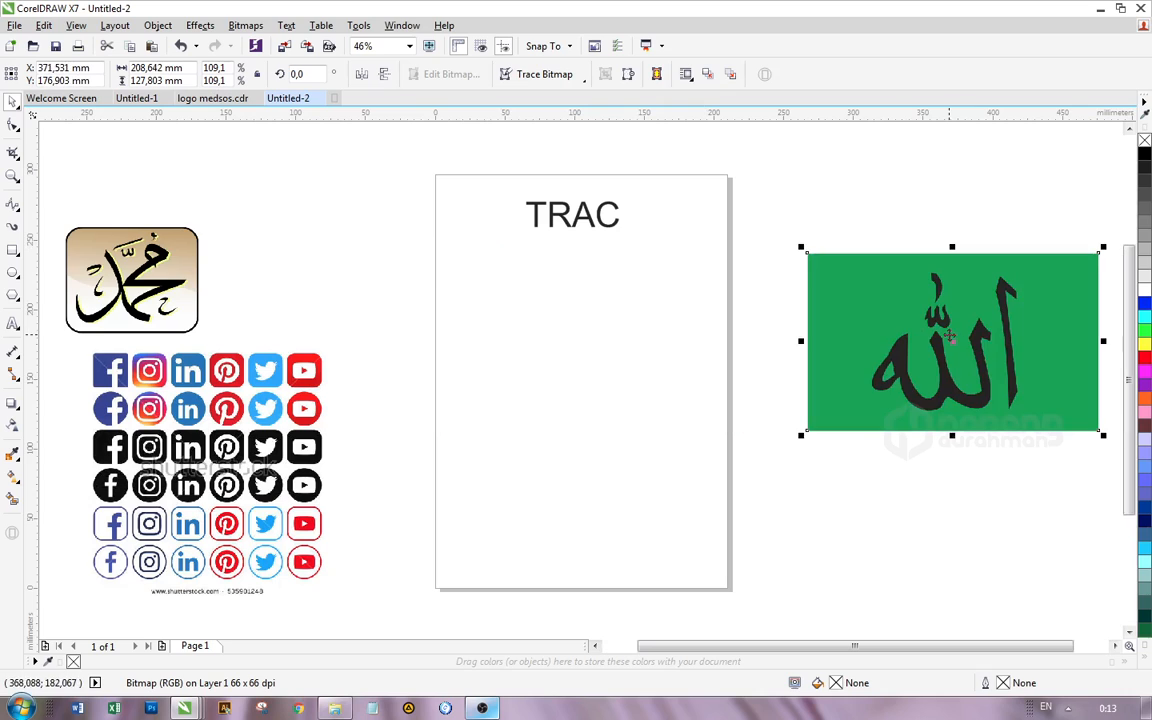
drag(977, 365, 609, 372)
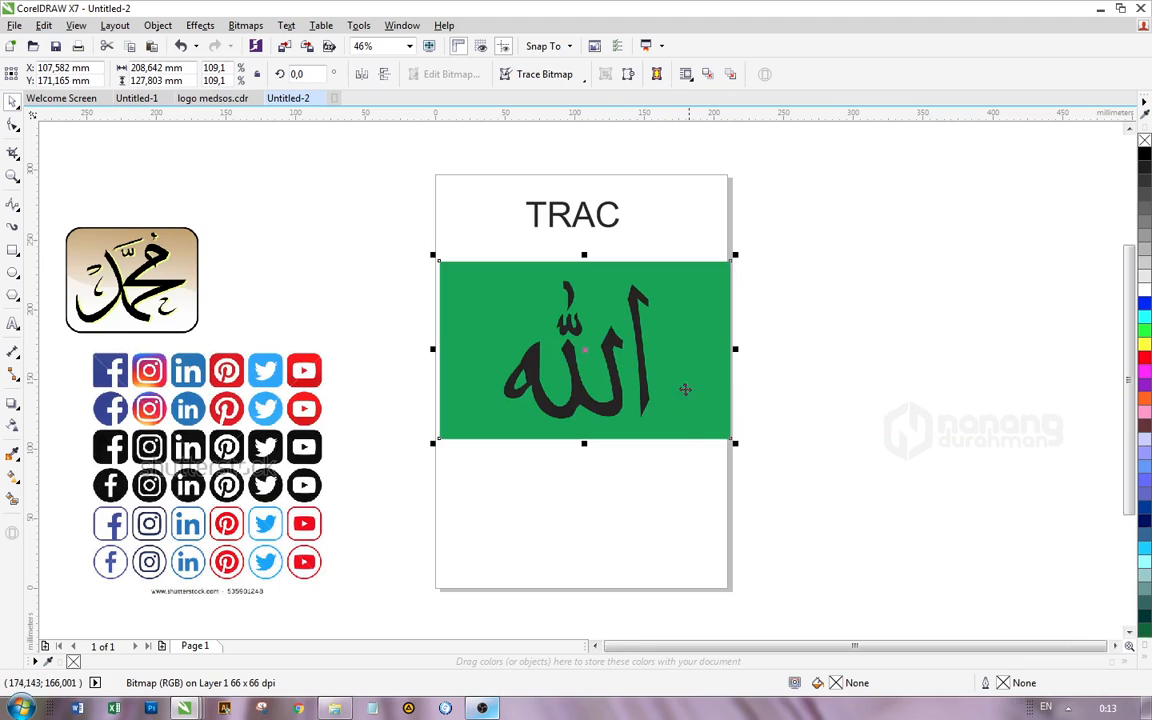
- Vectorize the green calligraphy bitmap on the page with Quick Trace
right_click(632, 347)
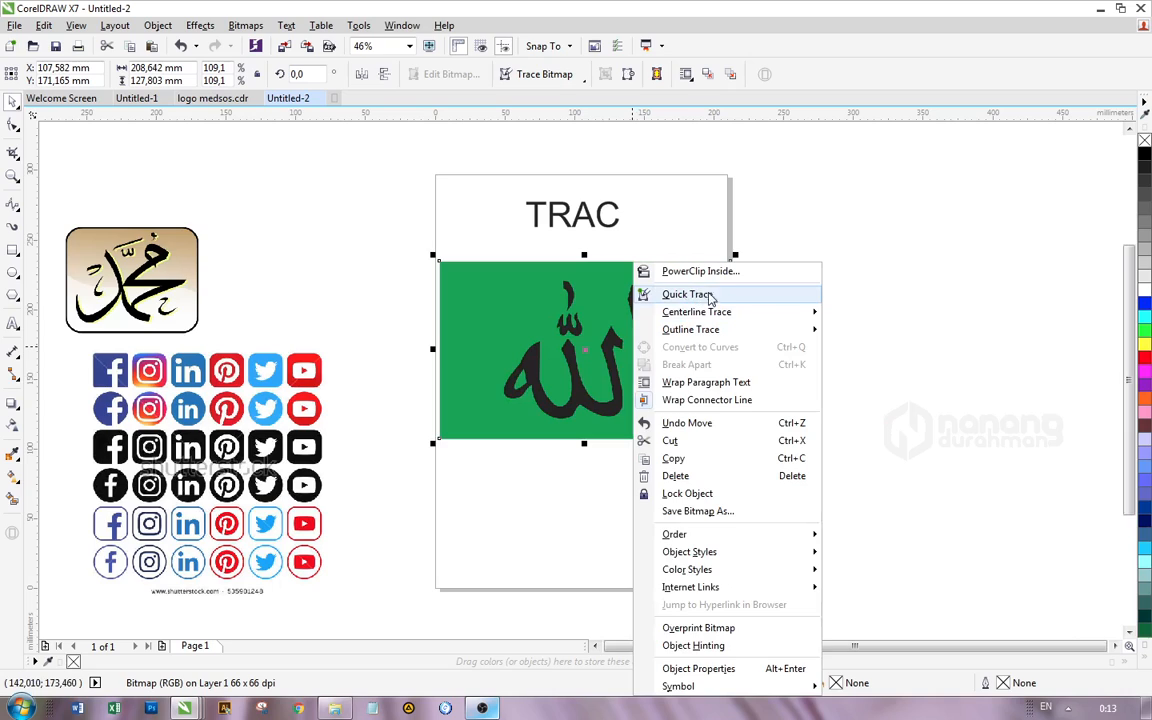
mouse_move(724, 313)
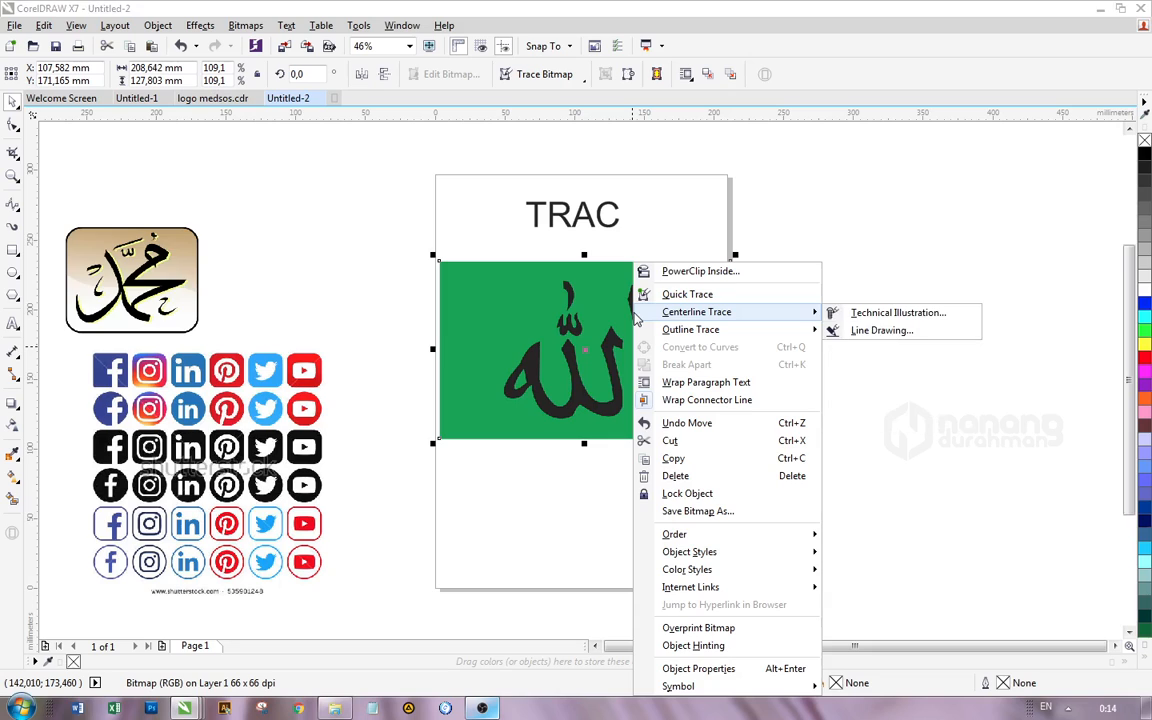
click(515, 316)
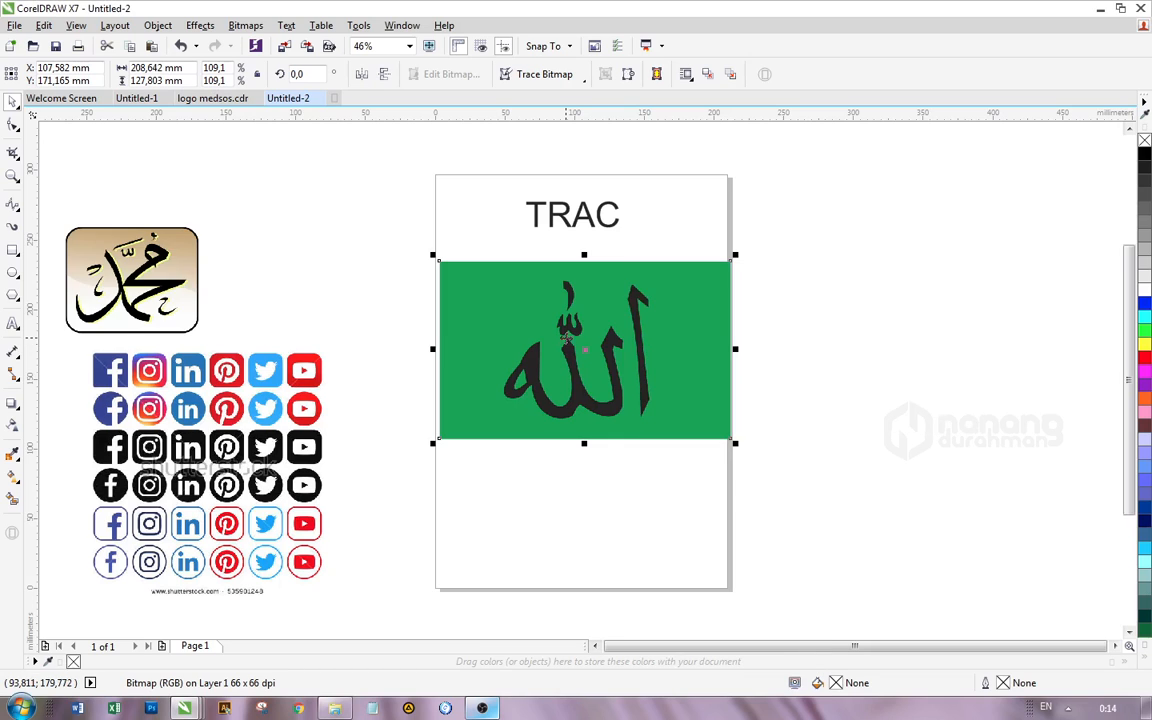
right_click(564, 293)
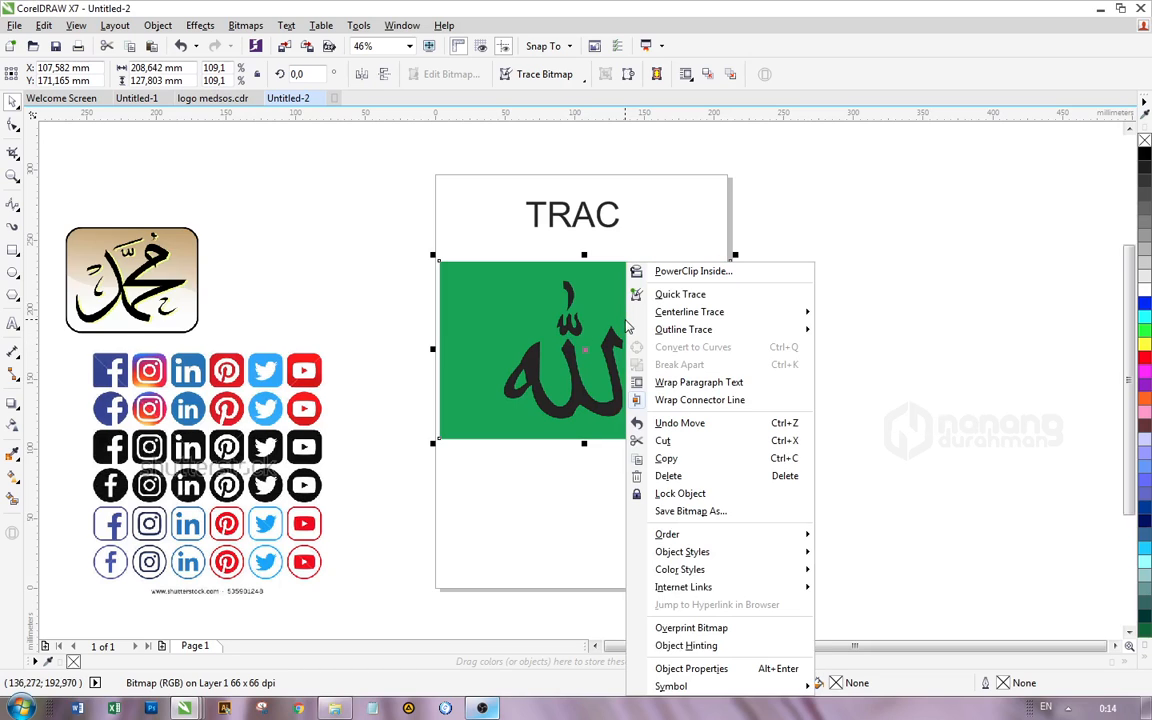
click(537, 318)
right_click(558, 270)
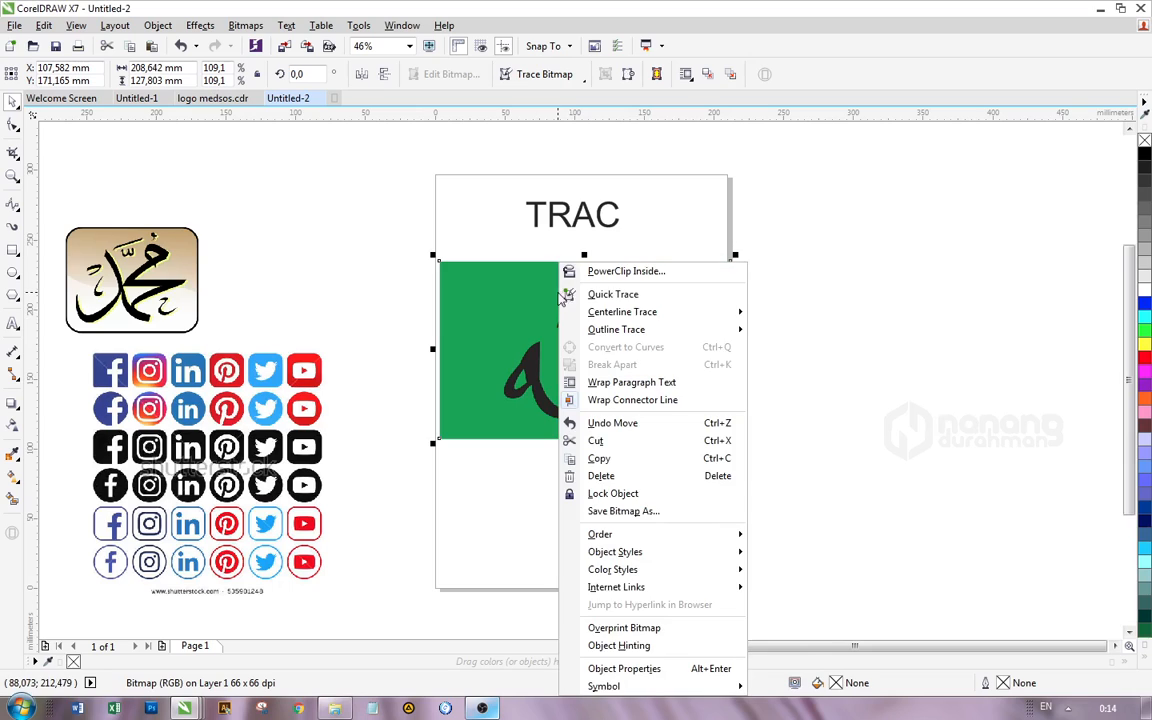
click(637, 295)
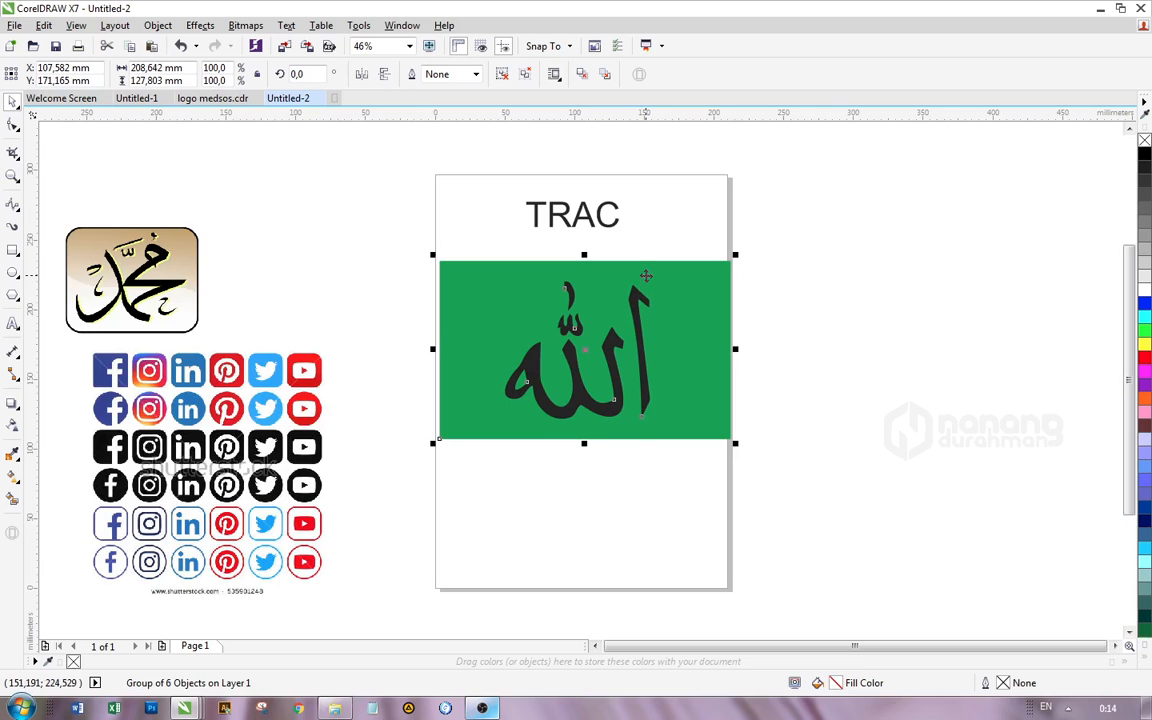
- Separate the traced group from the original bitmap, moving the bitmap beside the page and placing the traced group under the TRAC heading
drag(646, 276, 648, 481)
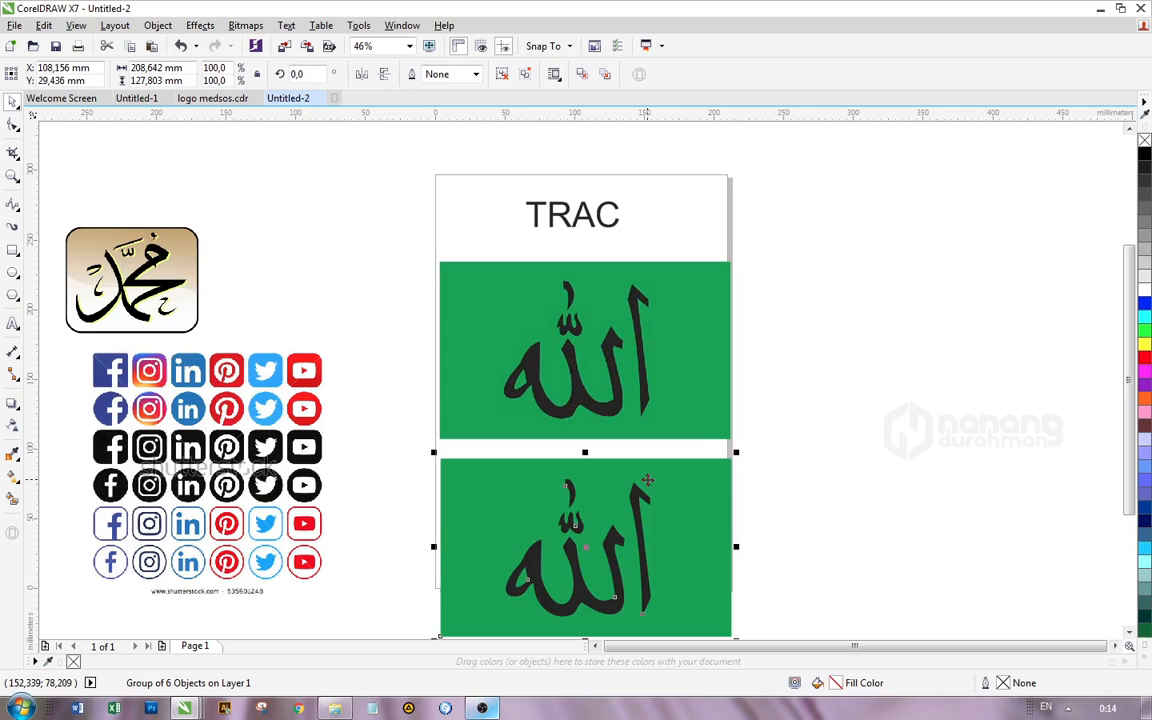
click(590, 370)
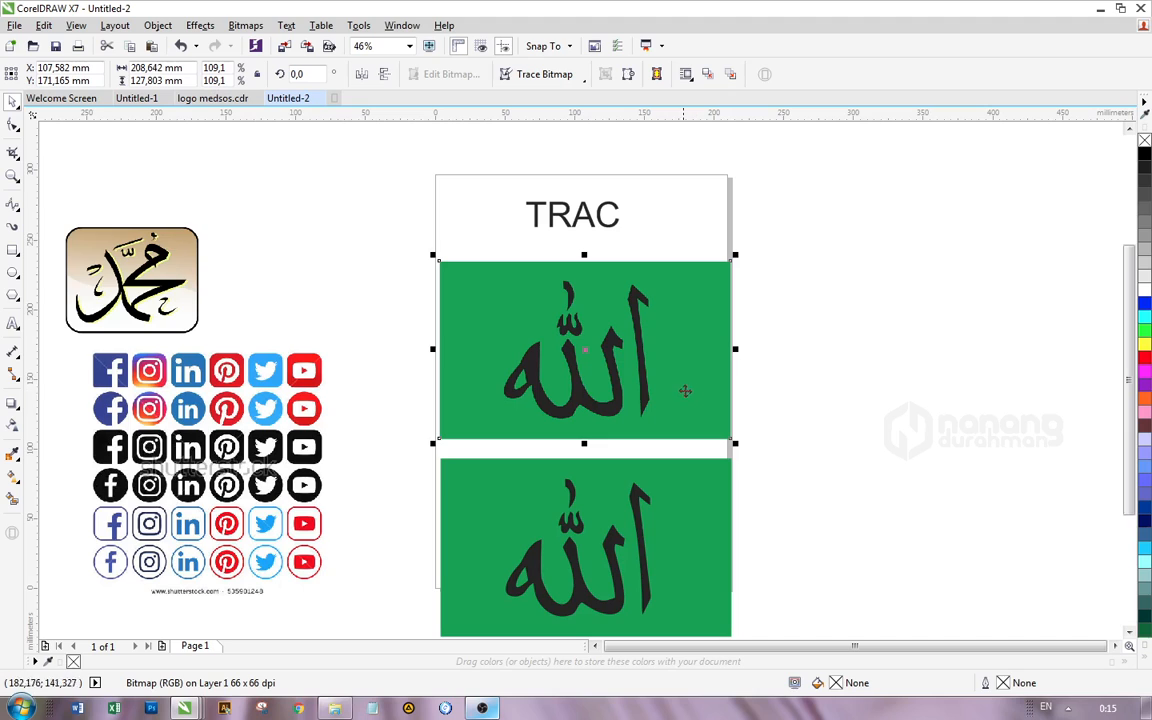
drag(625, 377, 304, 307)
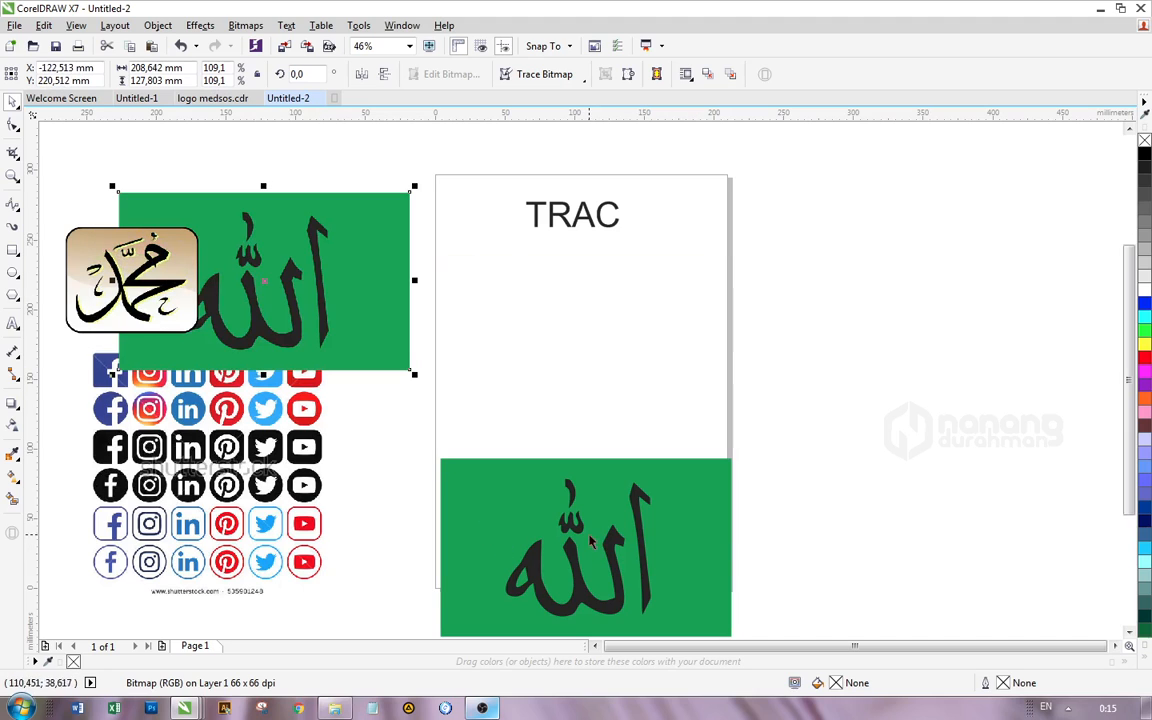
drag(612, 553, 596, 351)
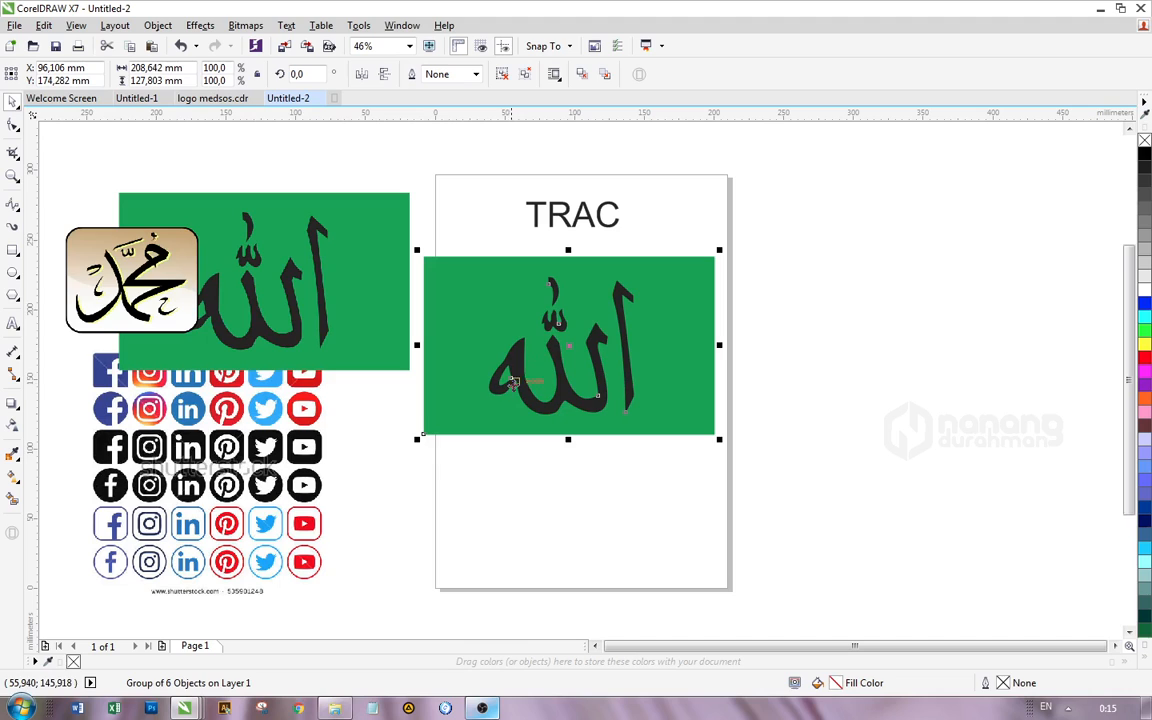
mouse_move(600, 329)
mouse_down()
mouse_move(620, 325)
mouse_move(613, 336)
mouse_move(610, 322)
mouse_up()
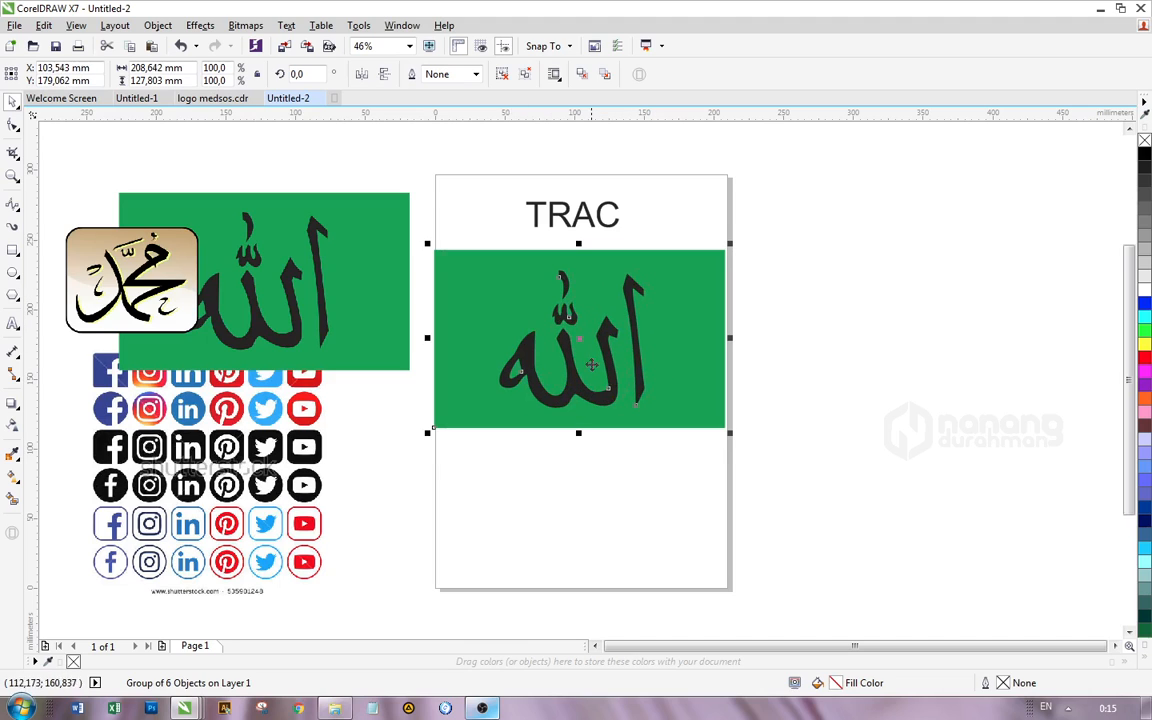
- Ungroup the traced calligraphy objects on the page
click(360, 316)
click(598, 298)
right_click(595, 300)
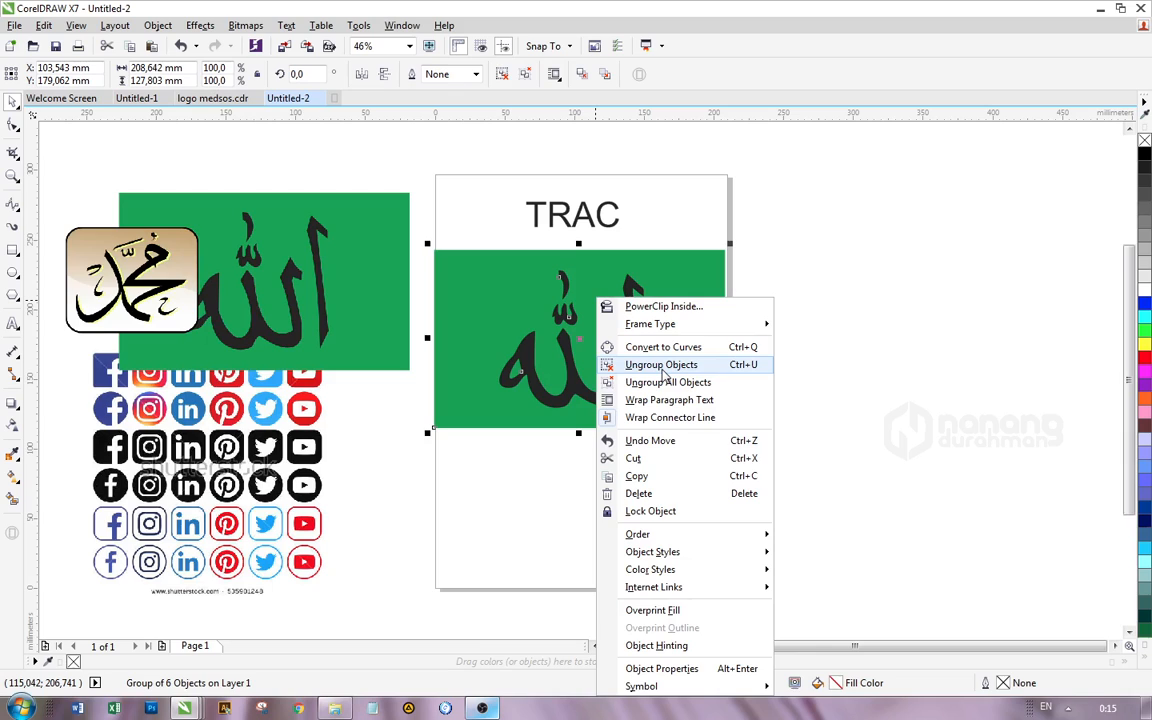
click(446, 242)
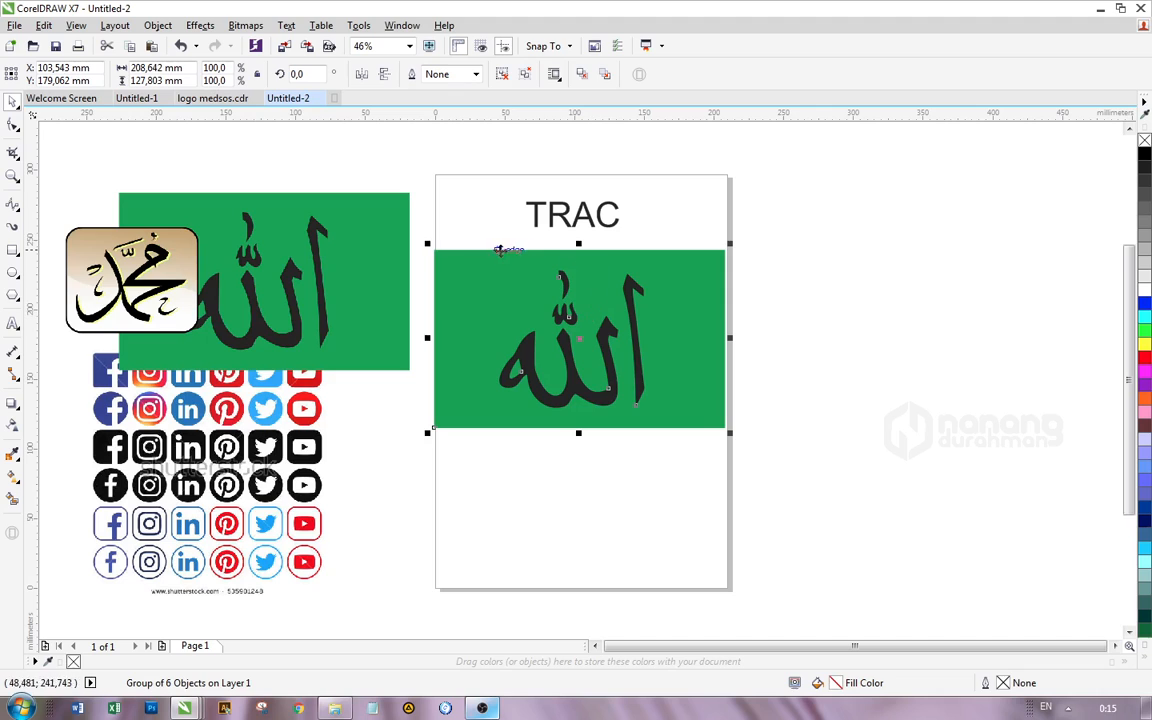
drag(681, 478, 707, 463)
click(684, 354)
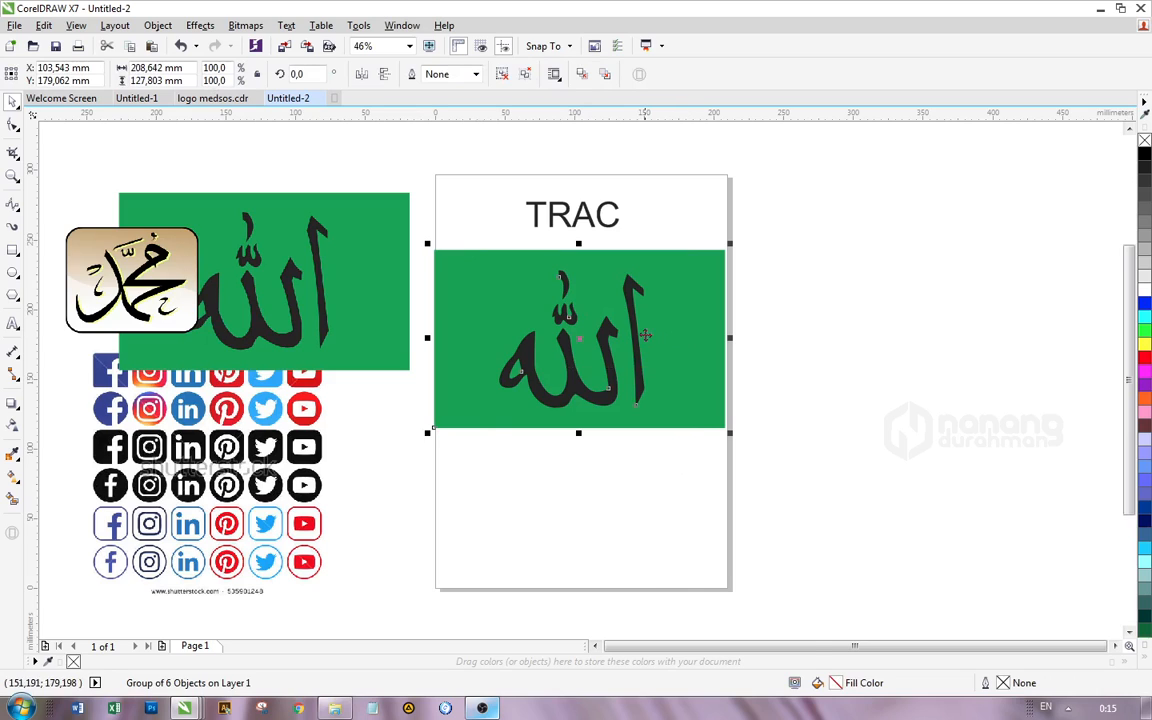
right_click(641, 298)
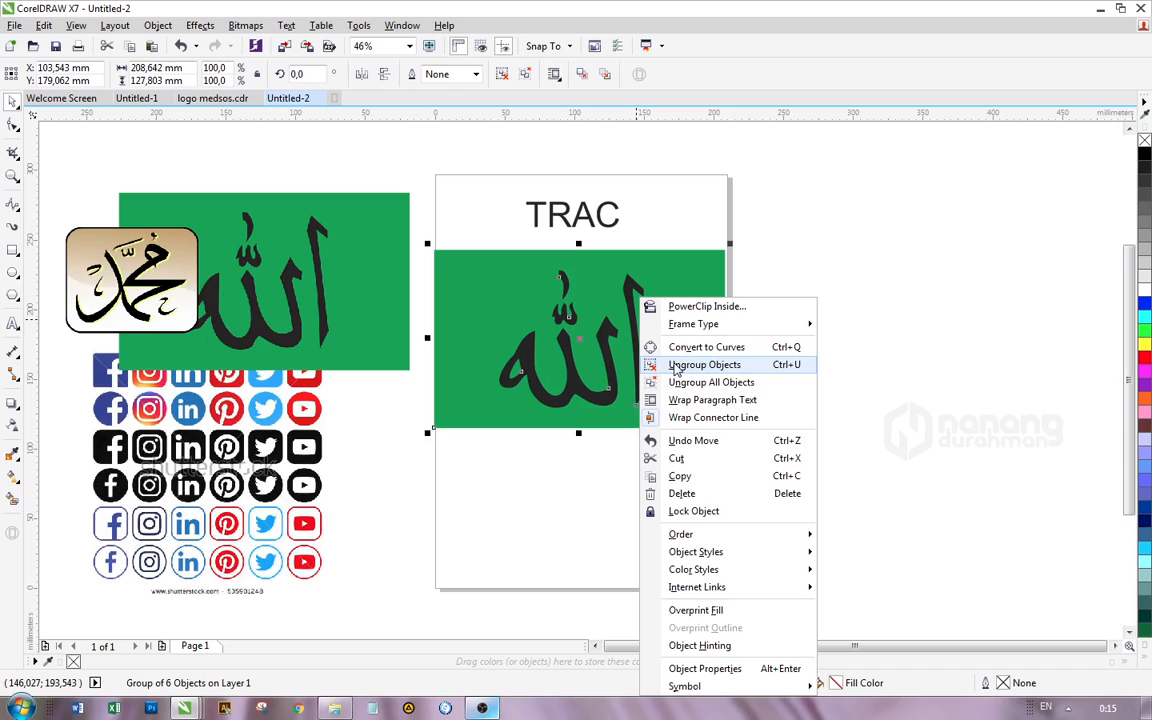
click(586, 482)
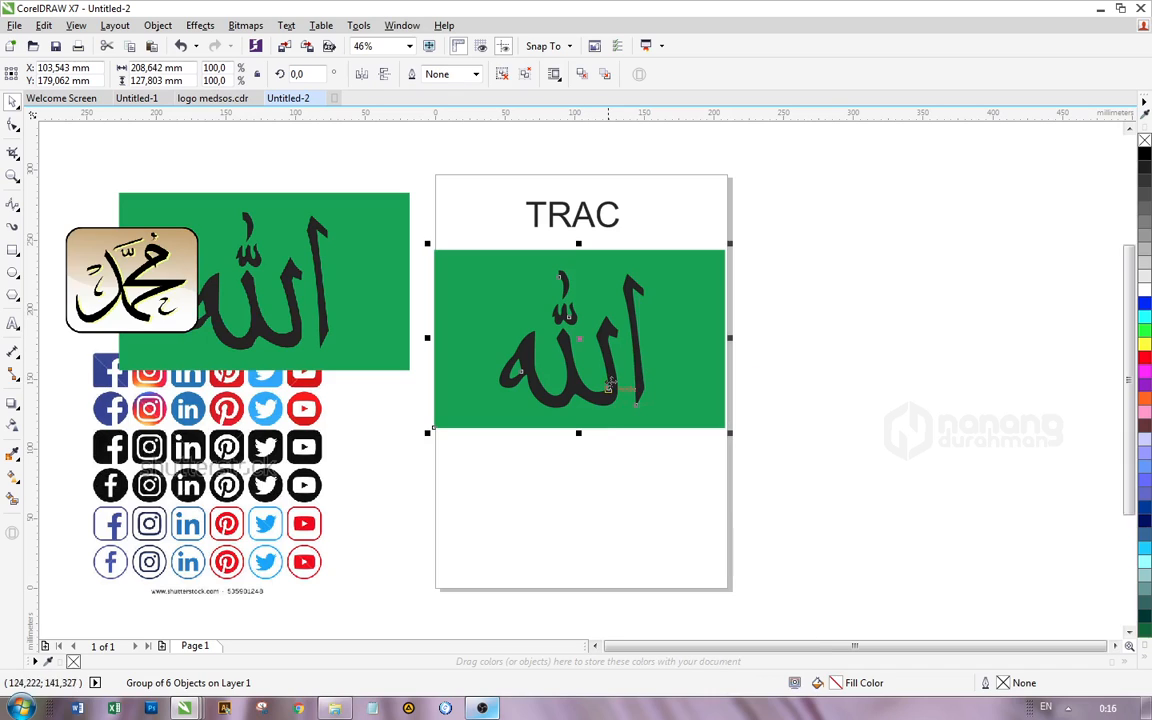
right_click(687, 299)
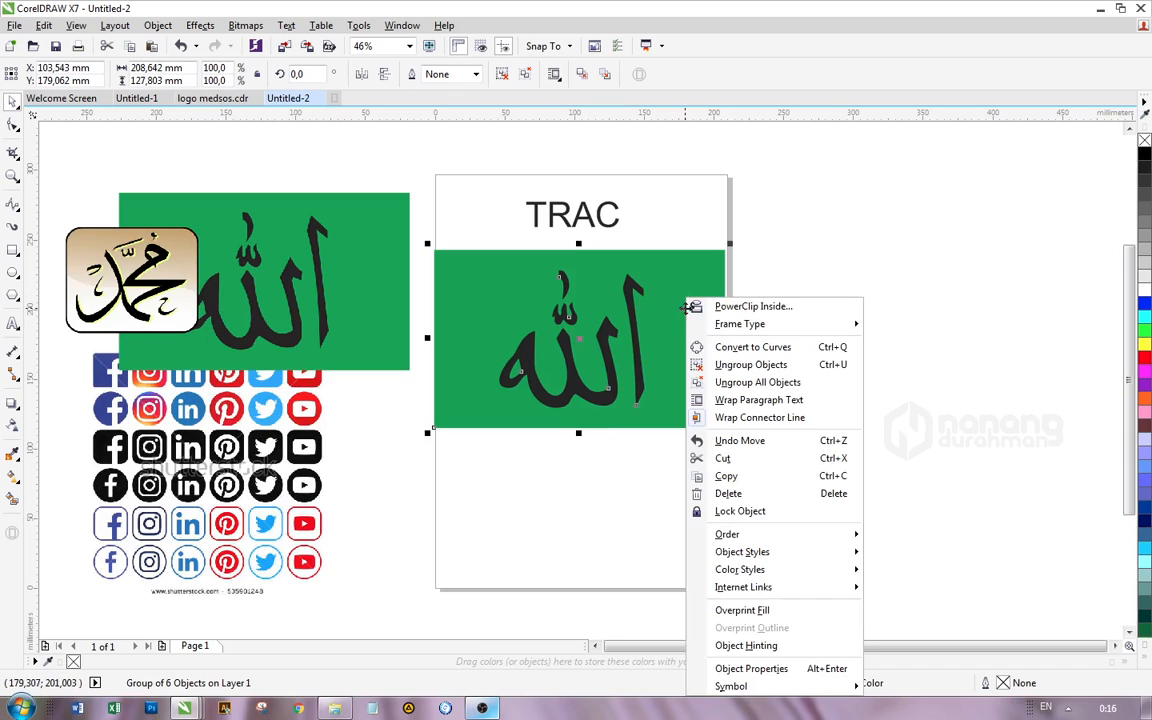
click(746, 368)
- Move the traced green background shape straight down, clear of the black calligraphy
click(805, 303)
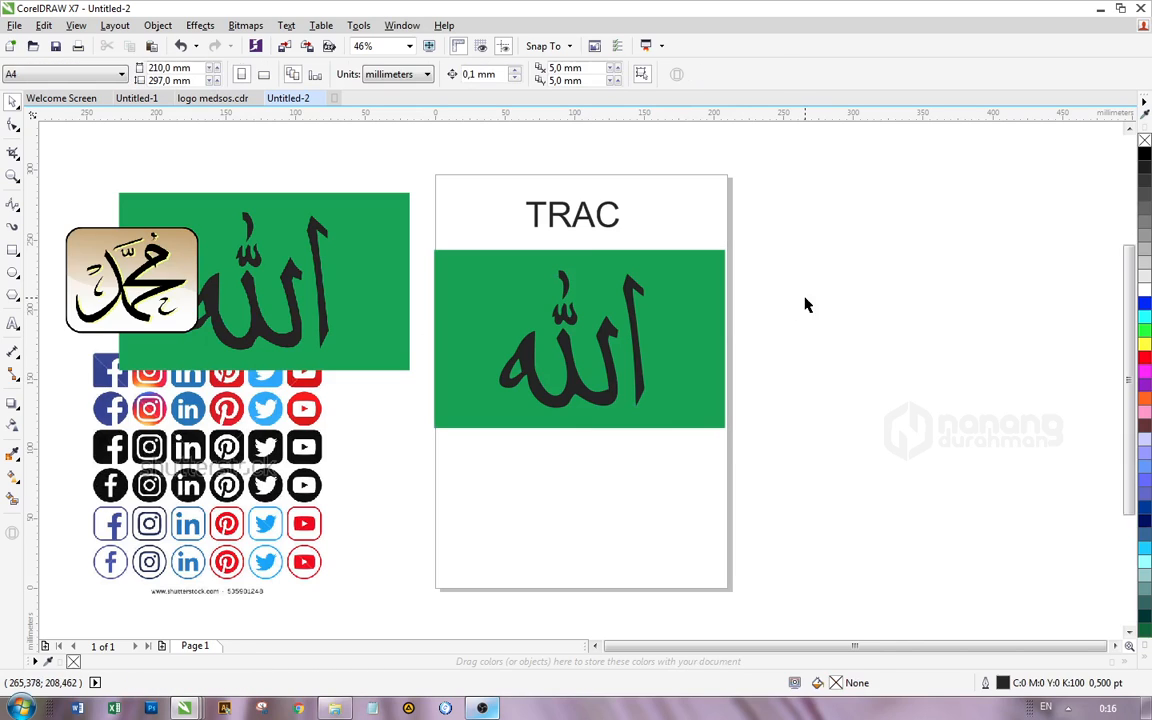
click(676, 296)
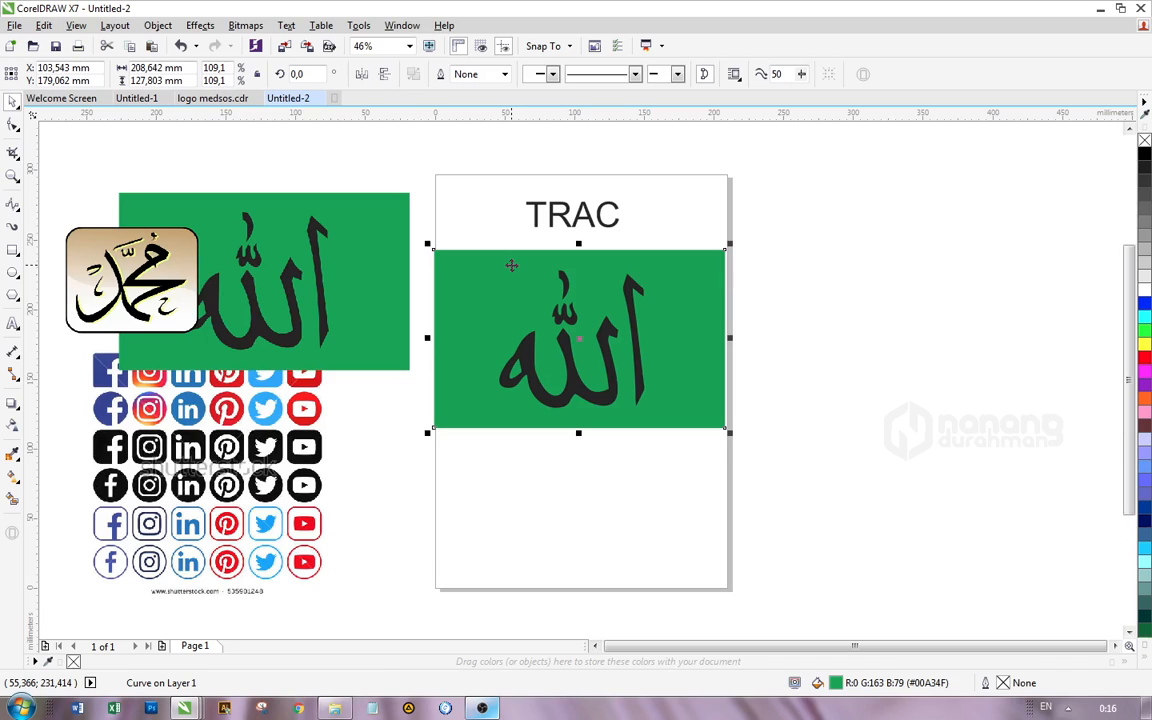
drag(511, 265, 511, 469)
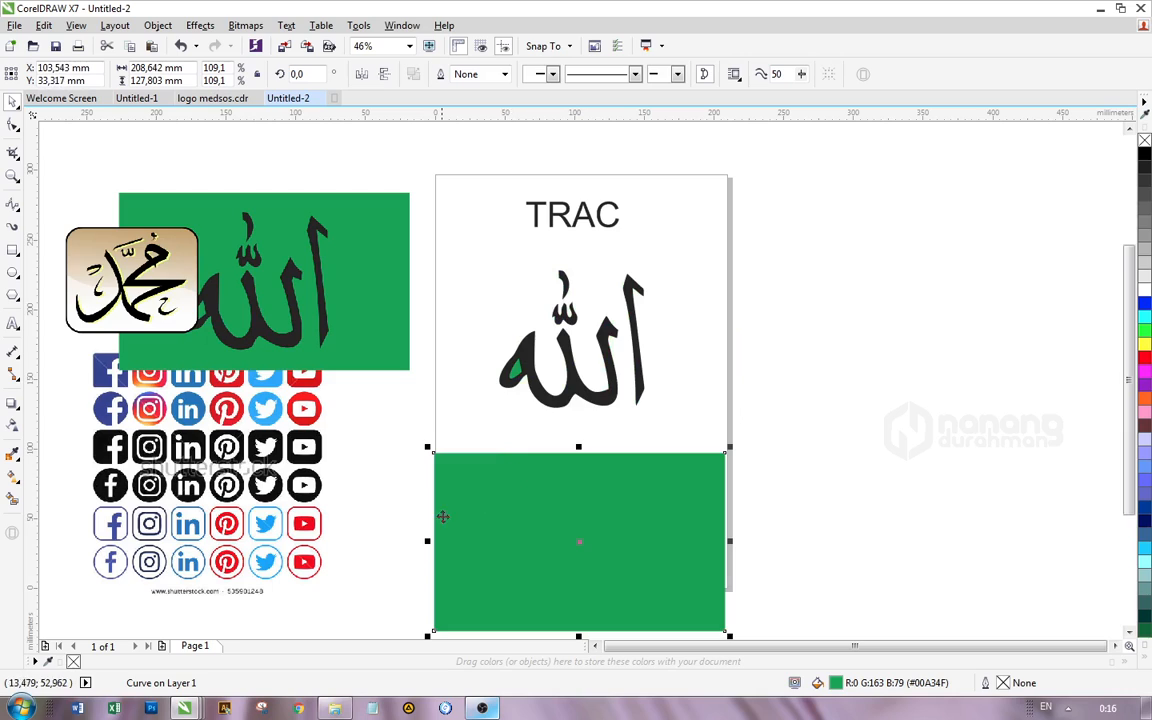
- Move the traced green background shape off the page, beside its lower half
drag(442, 514, 736, 471)
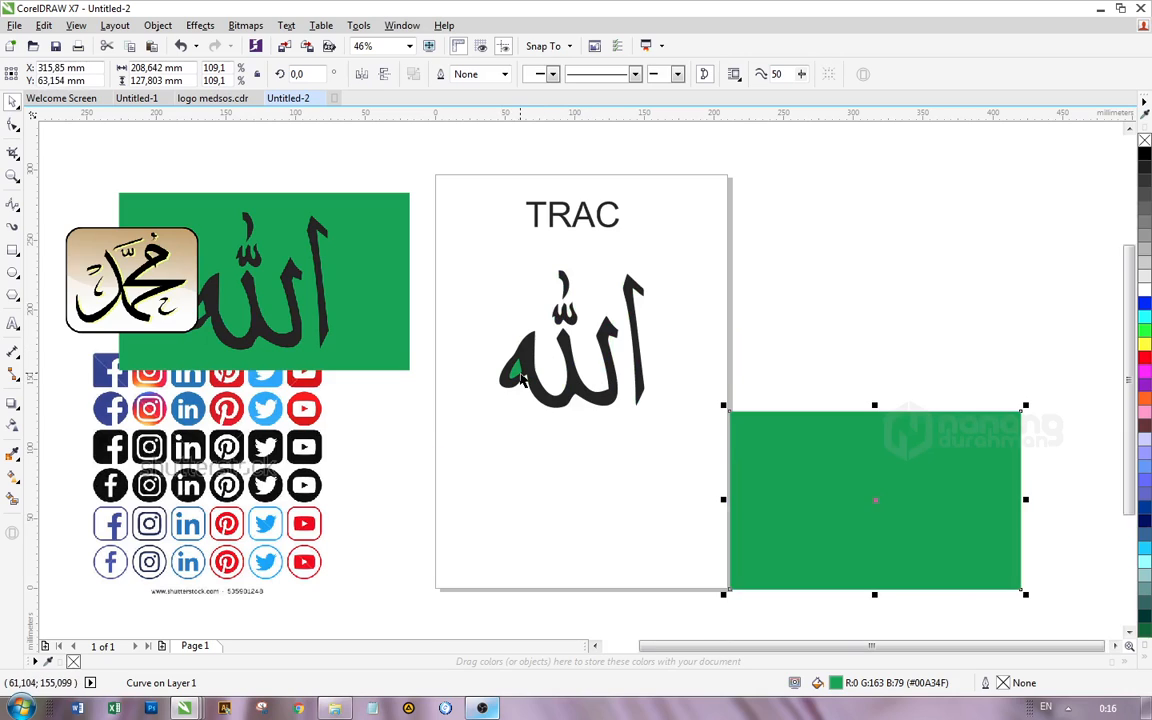
click(520, 375)
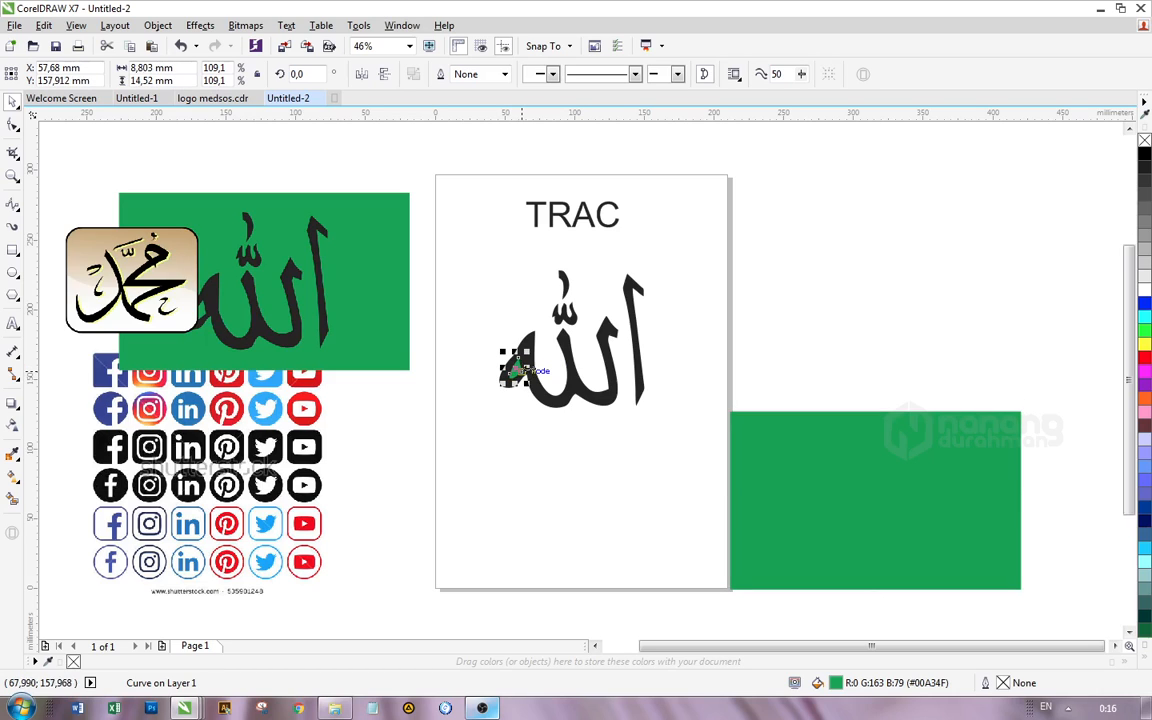
click(530, 433)
- Try moving the small green piece out of the letter loop to below the calligraphy, and undo the move
click(518, 373)
drag(514, 368, 527, 455)
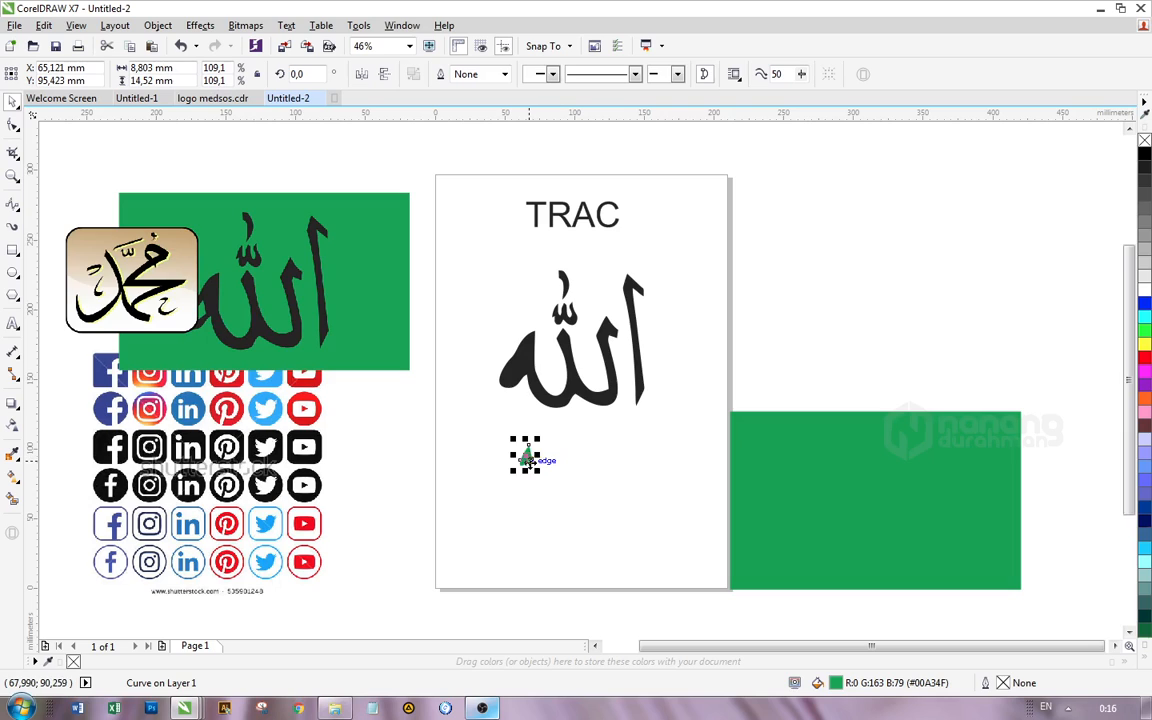
key(ctrl+z)
click(529, 463)
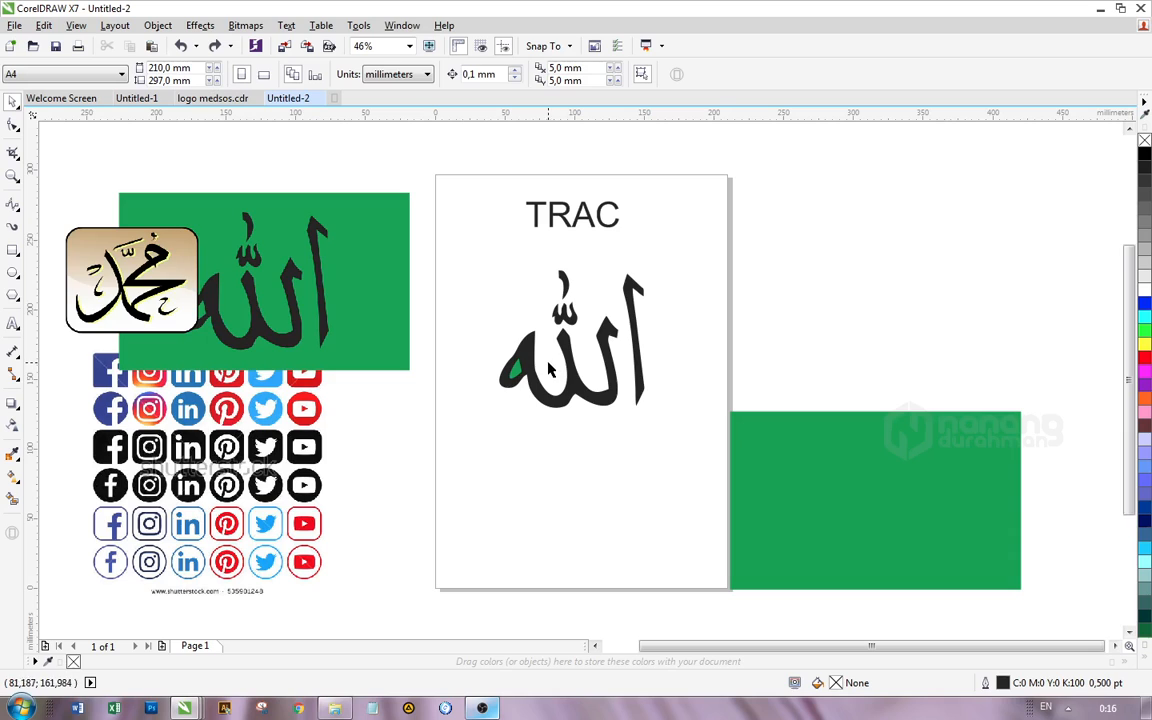
- Examine the traced calligraphy pieces by selecting the small green piece and all pieces together
mouse_move(515, 380)
mouse_down()
mouse_move(520, 455)
mouse_move(495, 395)
mouse_move(533, 345)
mouse_up()
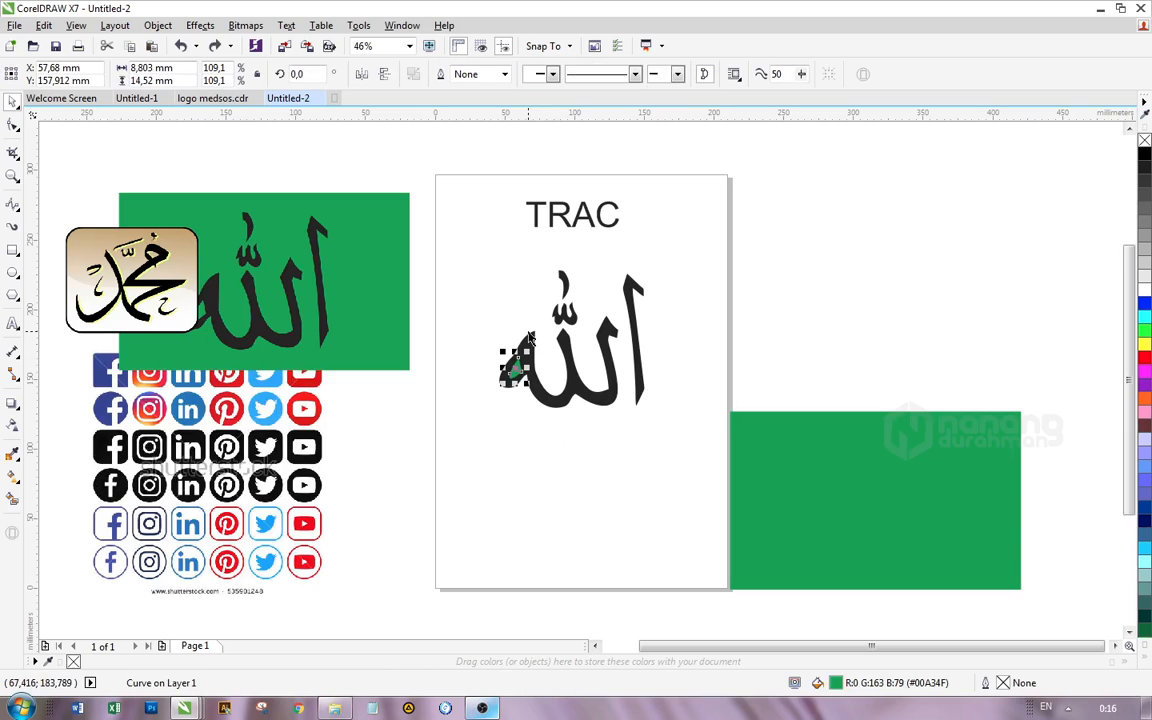
click(669, 266)
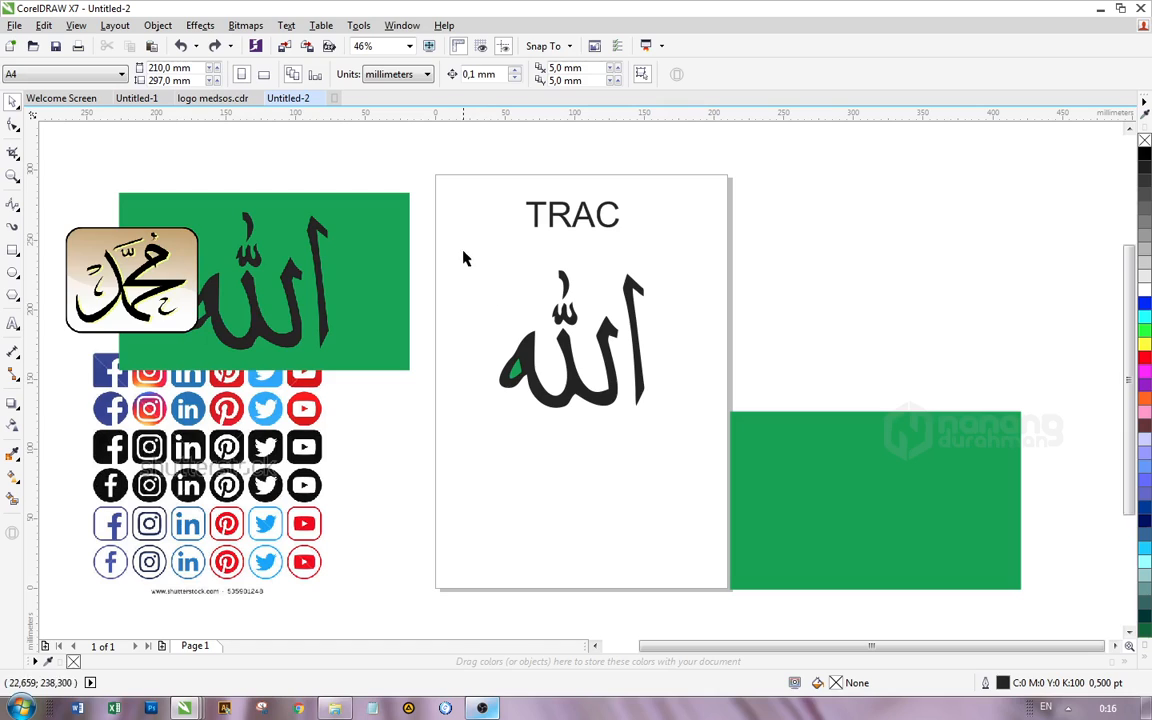
drag(460, 247, 669, 460)
click(568, 481)
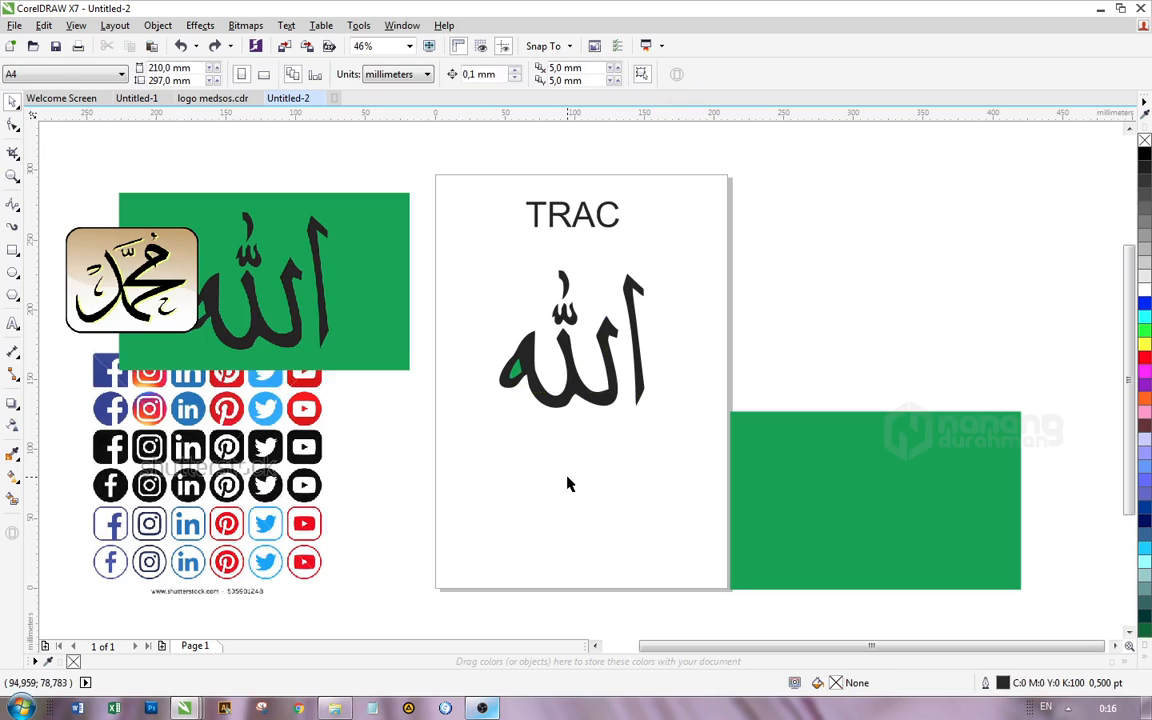
click(517, 375)
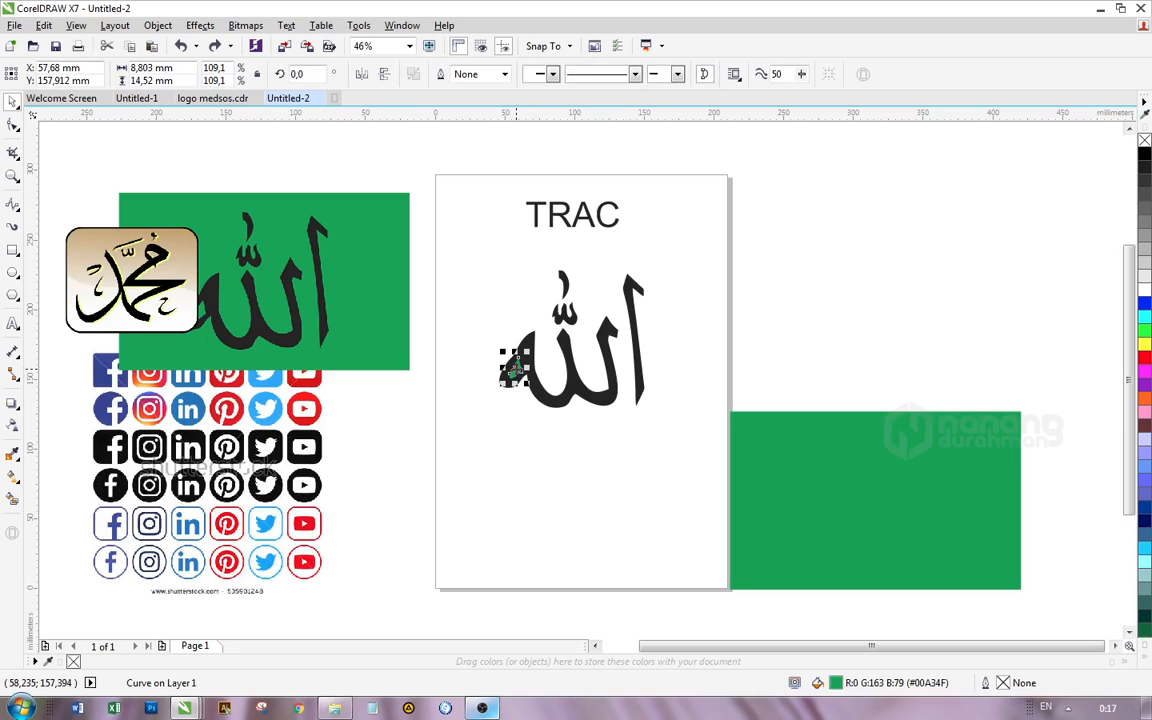
click(489, 279)
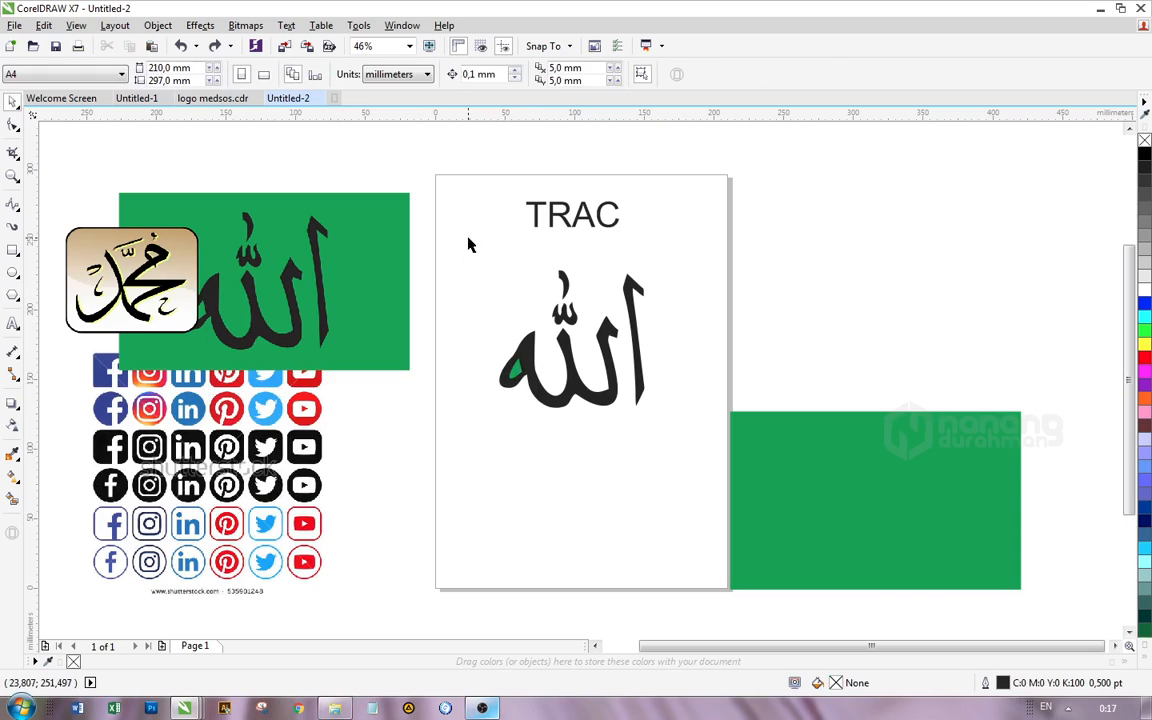
drag(468, 244, 682, 464)
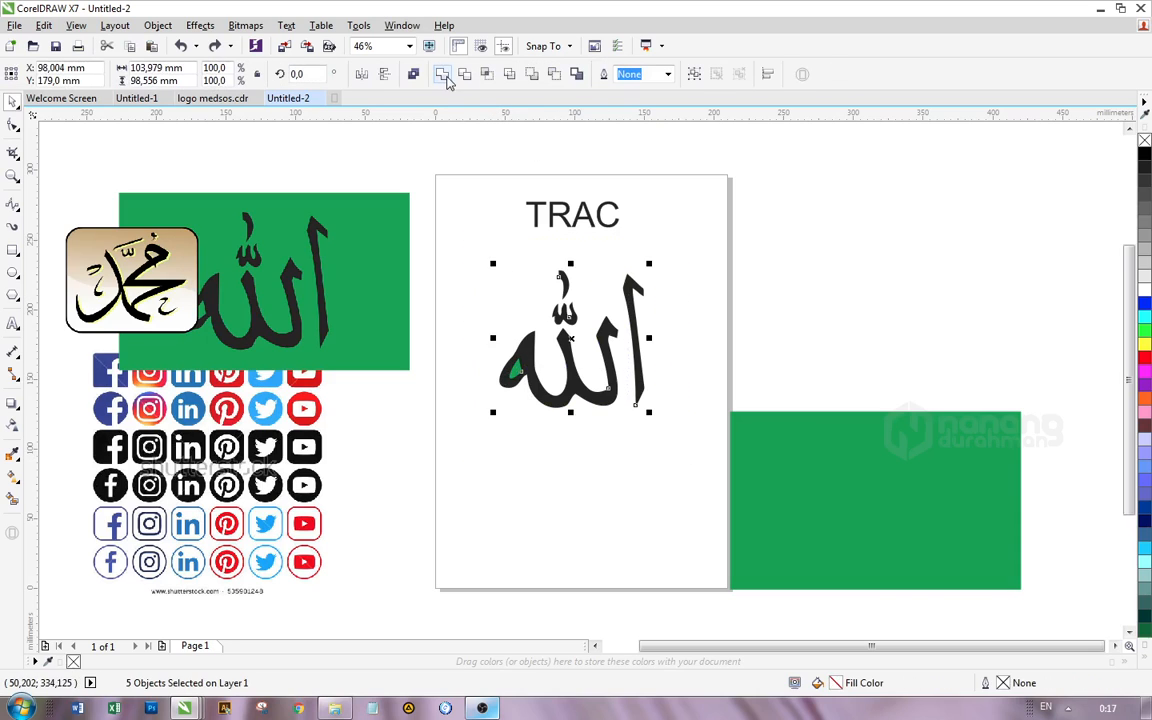
click(446, 80)
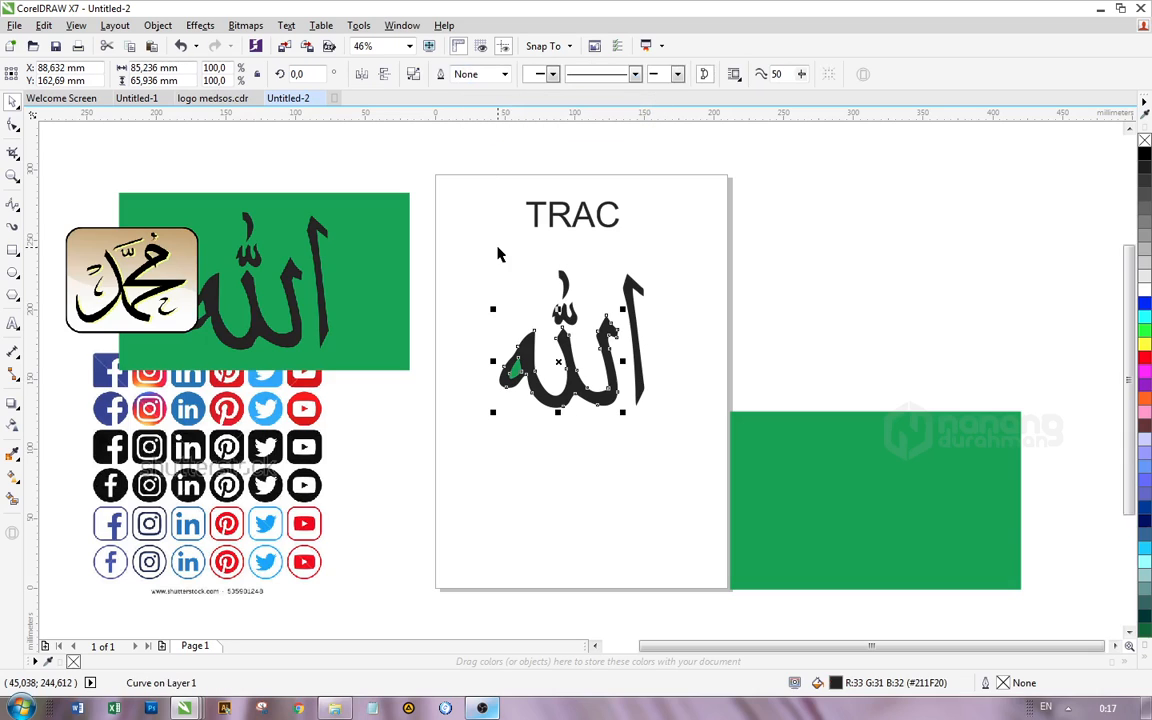
click(497, 254)
- Move the small green piece from the letter loop onto the green background shape and select the remaining black calligraphy pieces
drag(513, 370, 866, 512)
drag(676, 406, 442, 249)
click(462, 254)
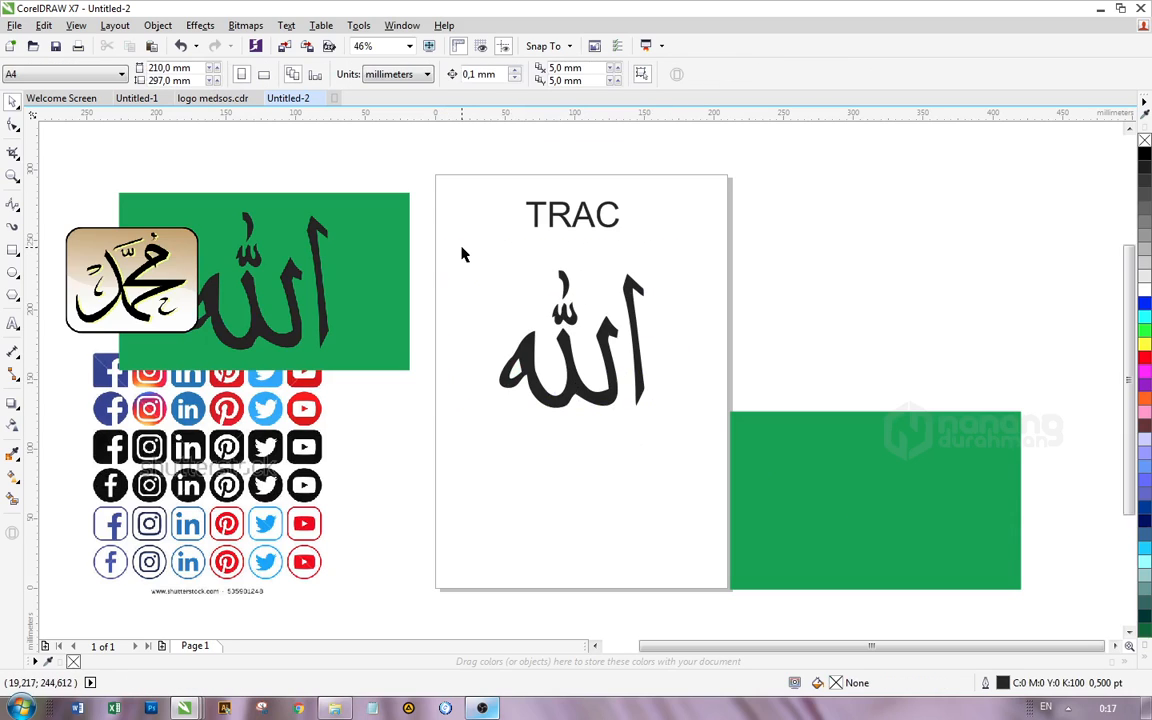
drag(478, 251, 676, 442)
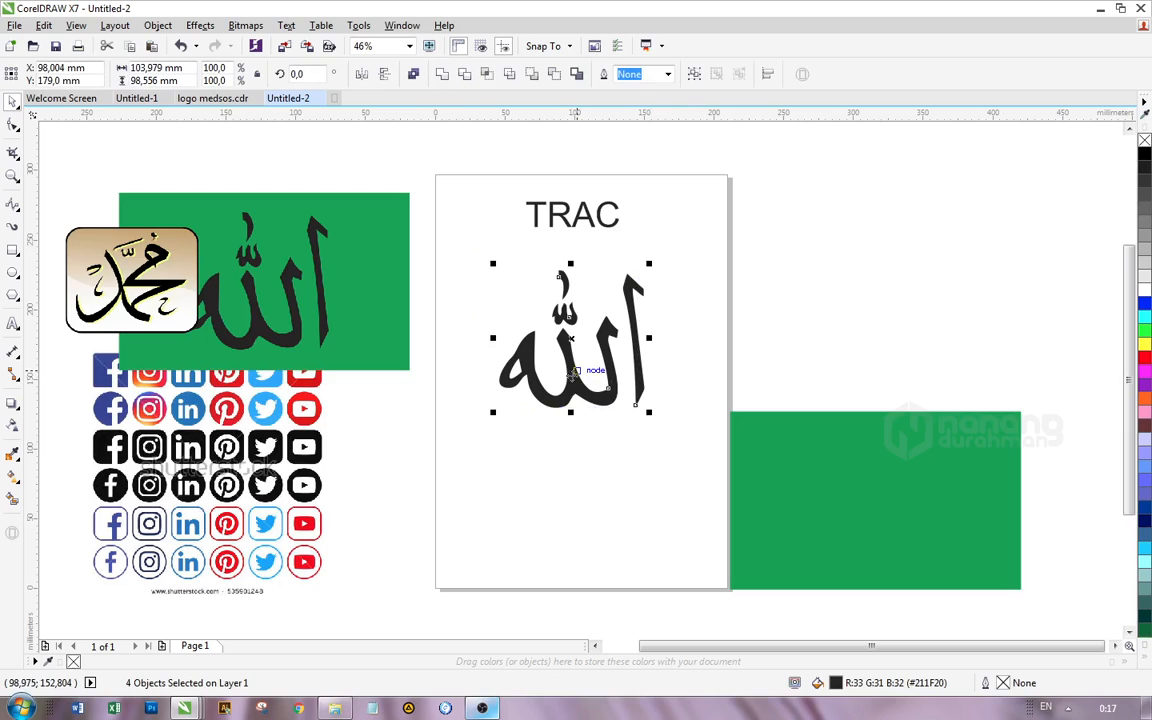
drag(572, 376, 572, 376)
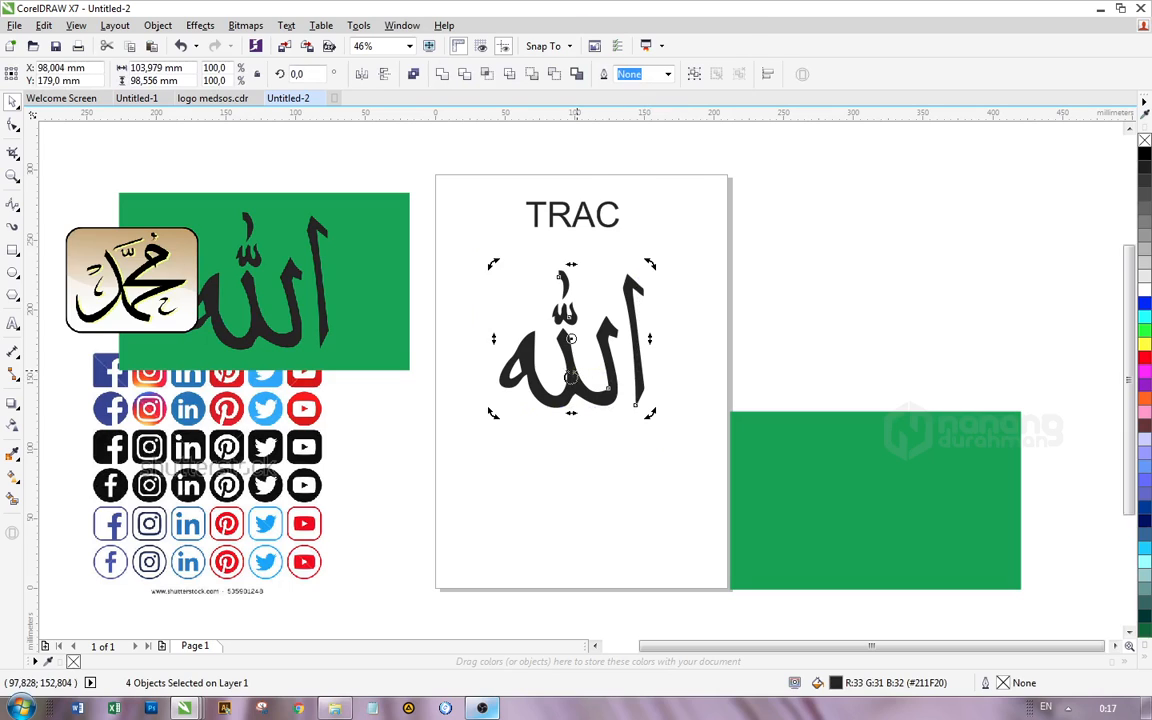
right_click(572, 376)
click(613, 429)
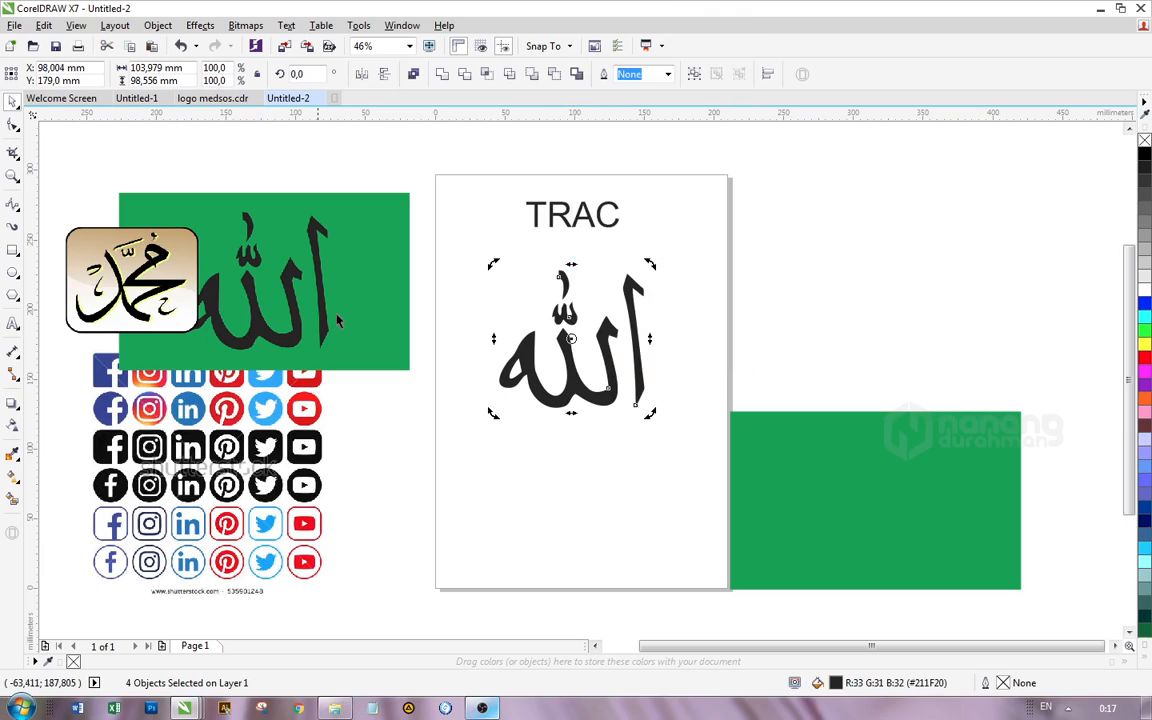
- Move the original green calligraphy bitmap onto the lower part of the page and review its trace commands
drag(267, 278, 586, 500)
right_click(587, 494)
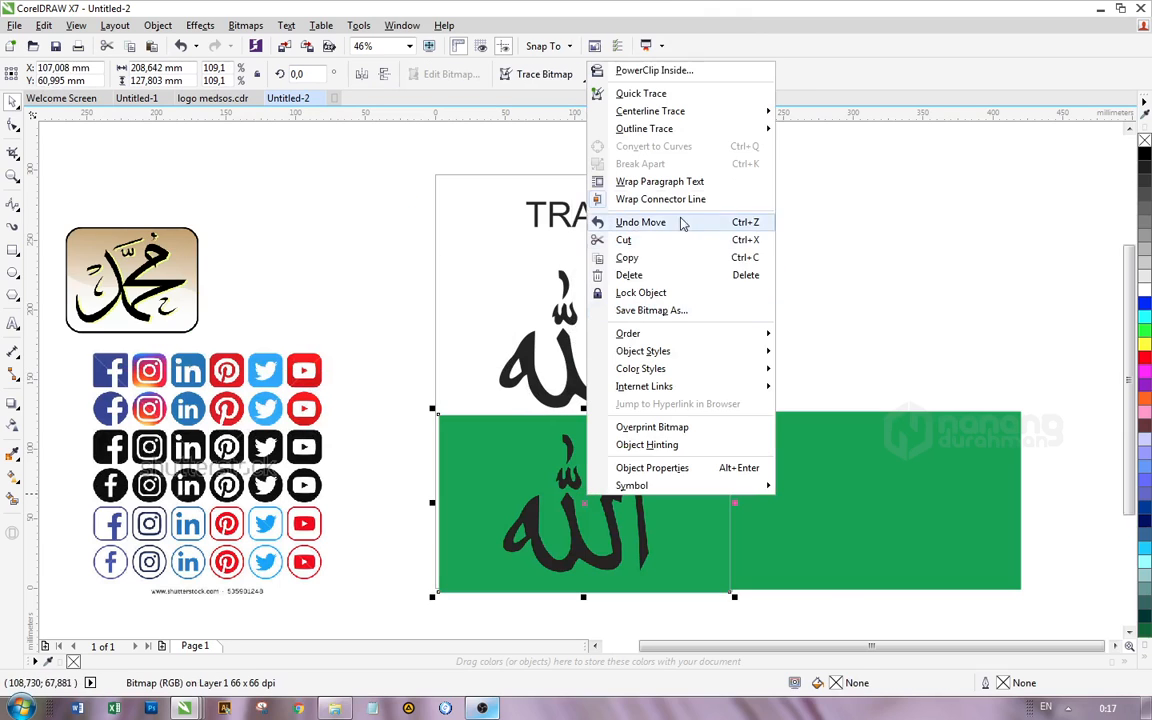
mouse_move(666, 116)
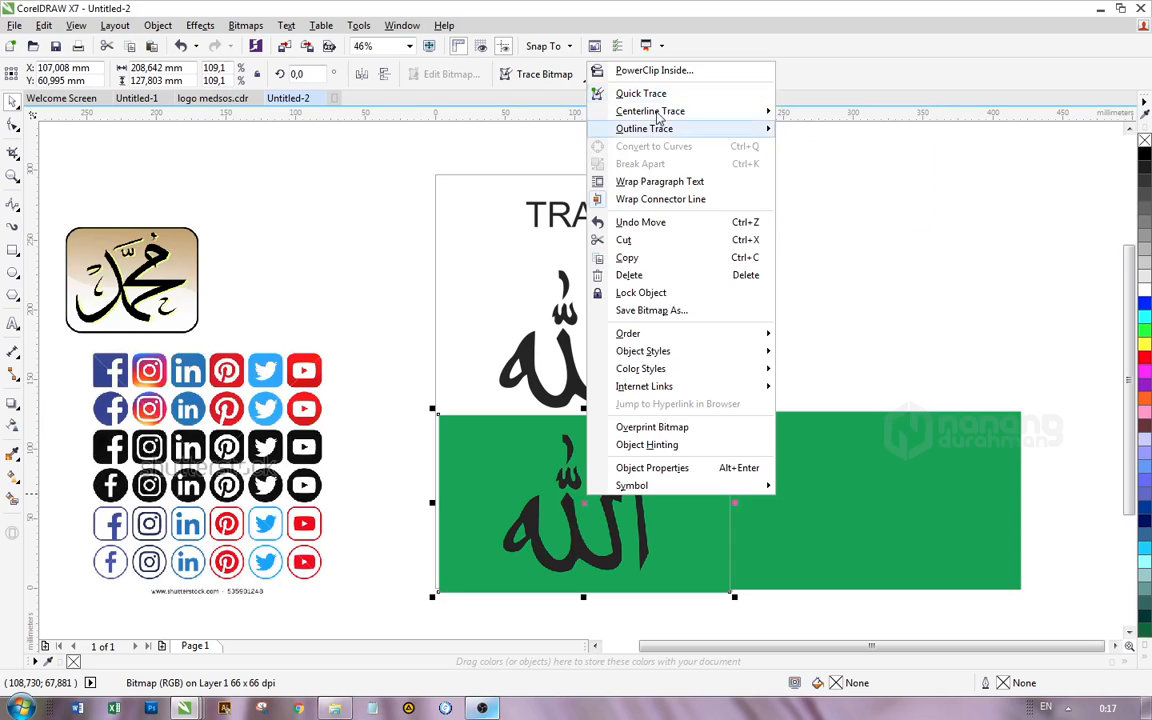
click(520, 470)
- Place the green calligraphy bitmap off the page beside the framed calligraphy bitmap and shrink it to about 123 × 75.5 mm
drag(522, 478, 286, 219)
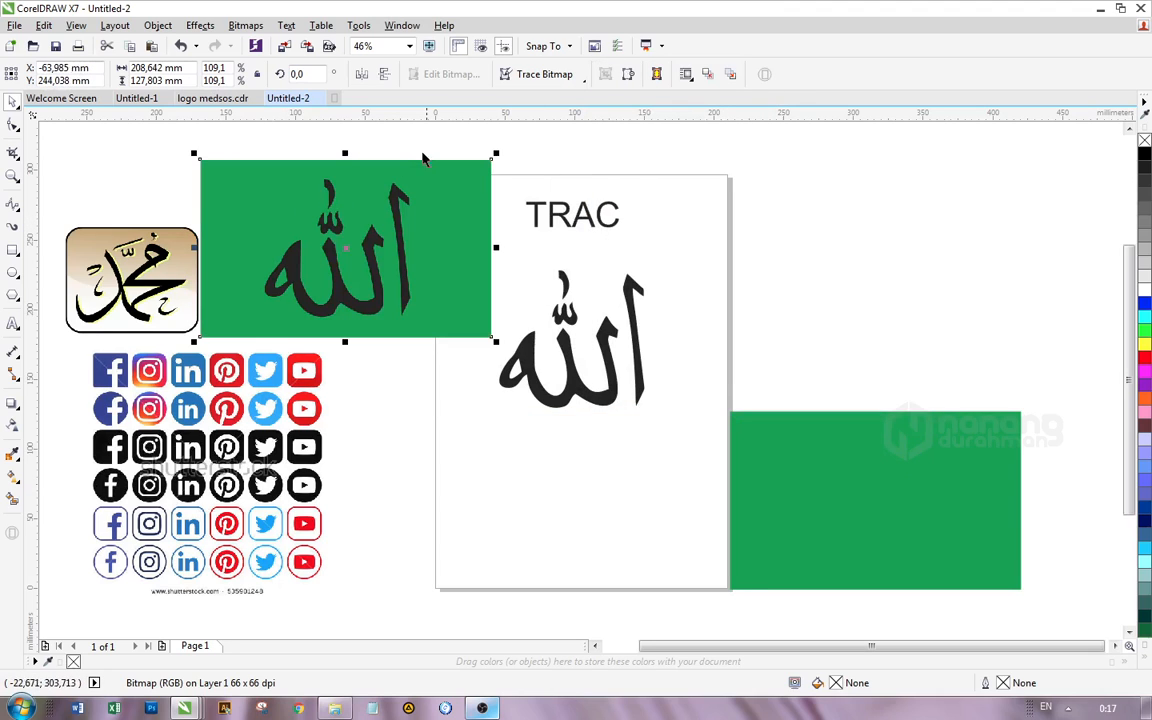
drag(496, 153, 376, 228)
right_click(332, 263)
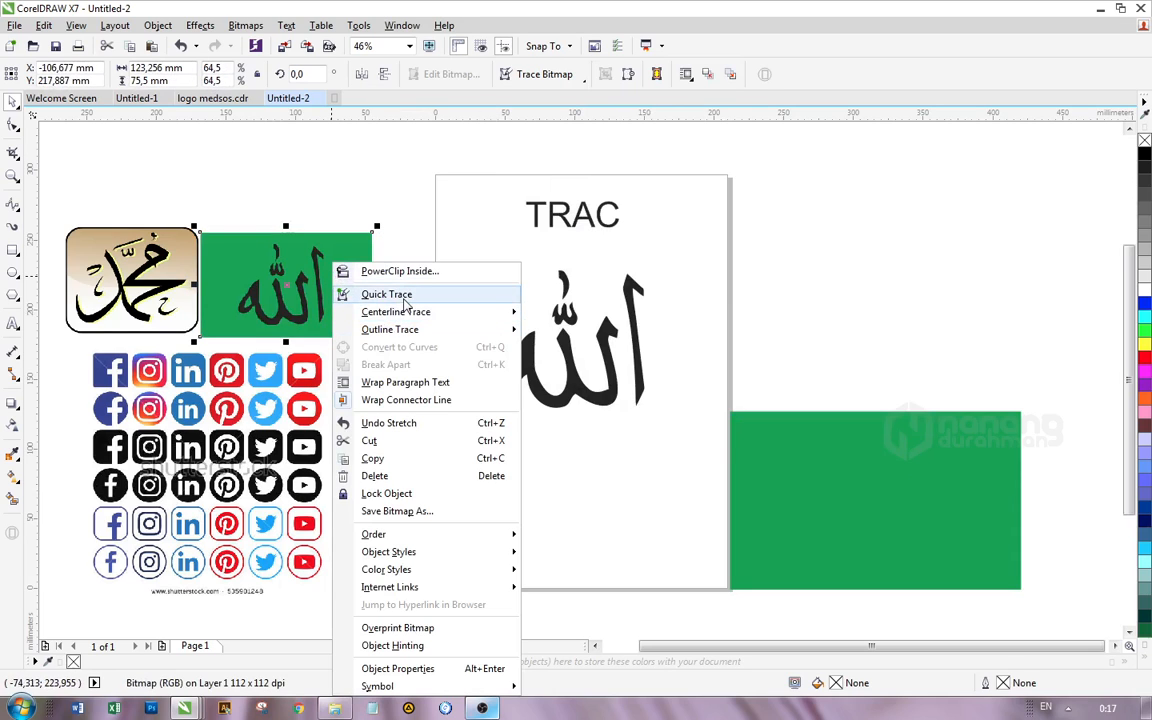
key(Escape)
- Move the four black traced calligraphy pieces from the page onto the green background shape
drag(722, 463, 464, 266)
drag(563, 354, 821, 520)
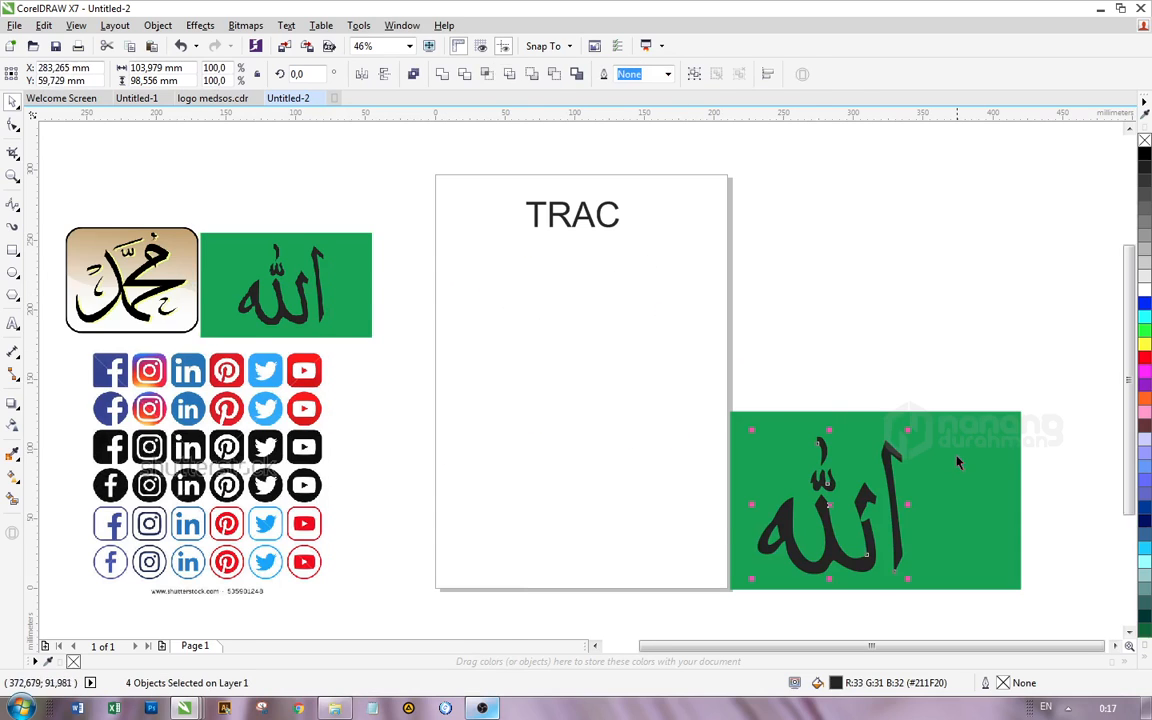
click(957, 461)
- Place the framed brown calligraphy bitmap under the TRAC heading and enlarge it to about 144 × 115 mm
click(118, 258)
drag(116, 262, 521, 296)
drag(609, 367, 677, 420)
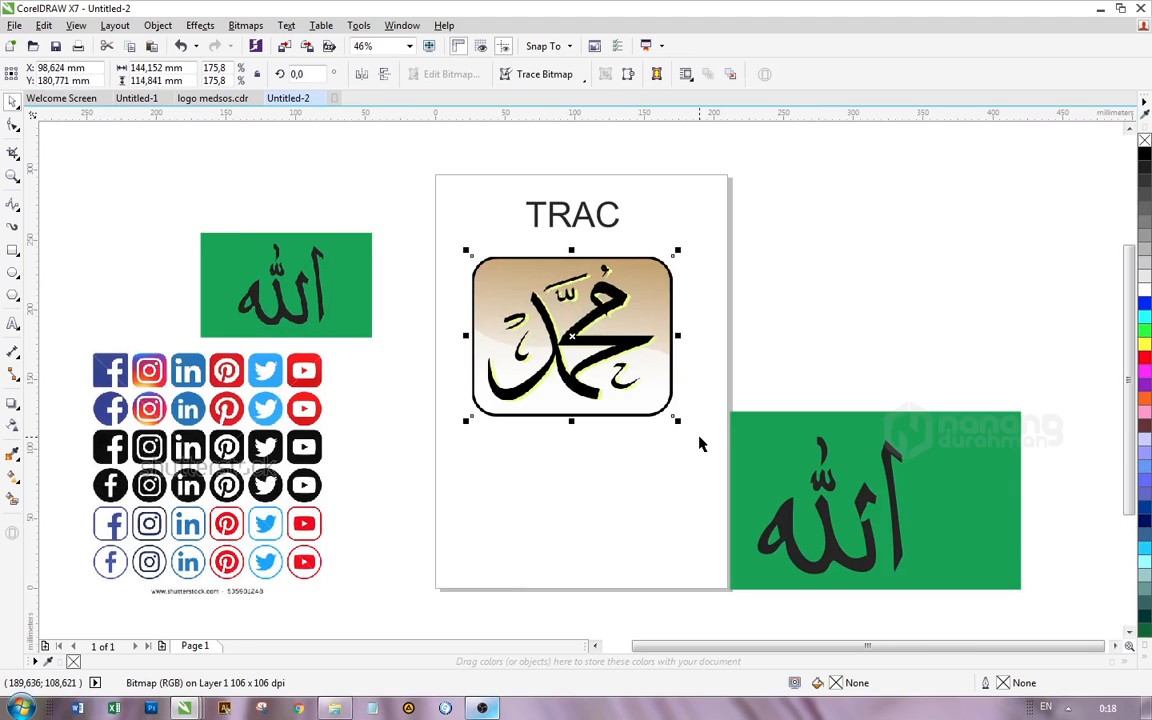
right_click(571, 288)
click(527, 300)
click(711, 315)
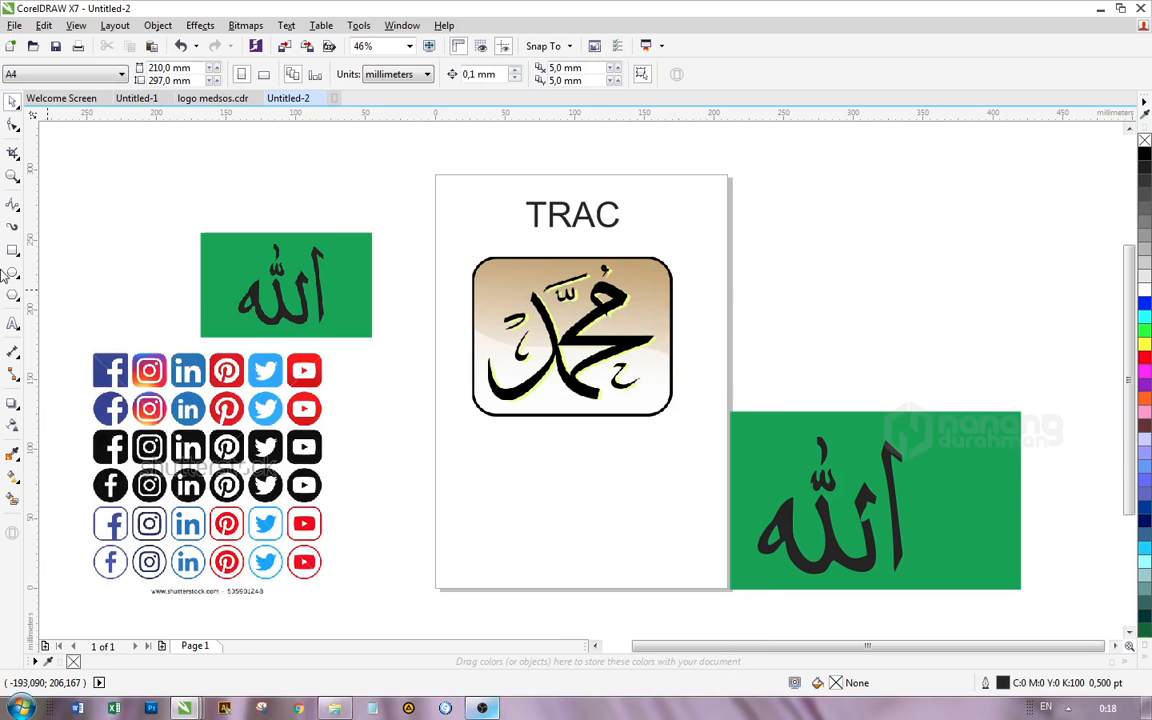
- Vectorize the framed brown calligraphy bitmap on the page with Quick Trace
click(13, 175)
click(605, 350)
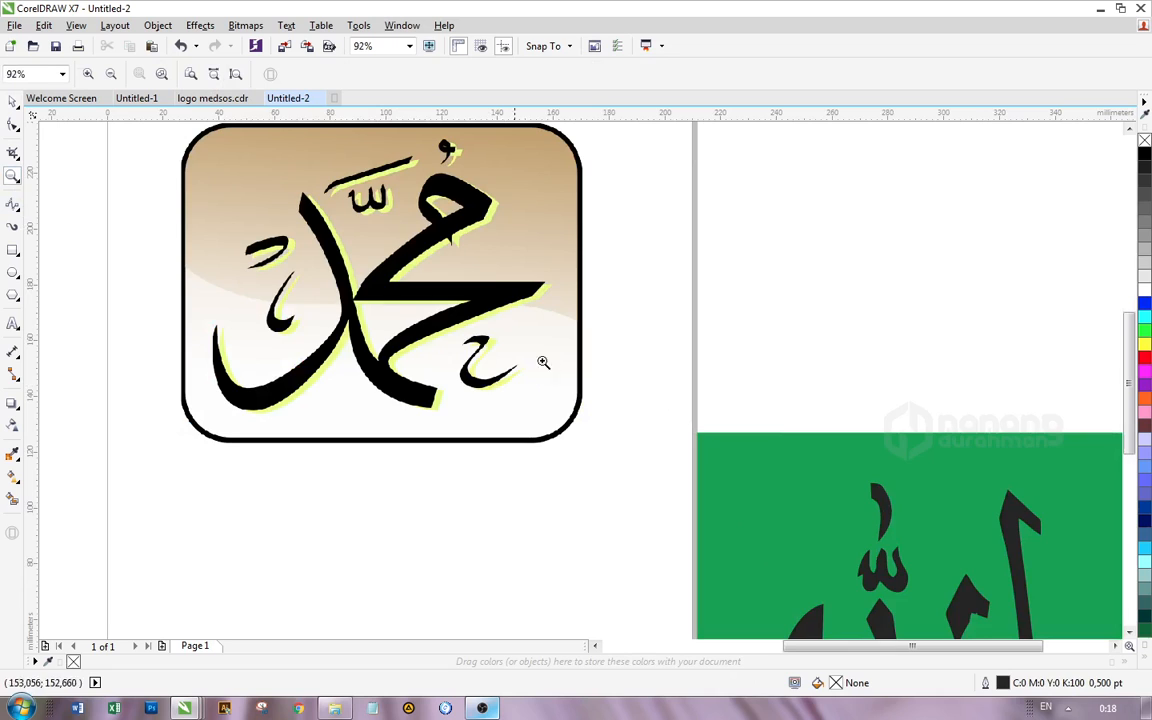
right_click(419, 328)
click(440, 324)
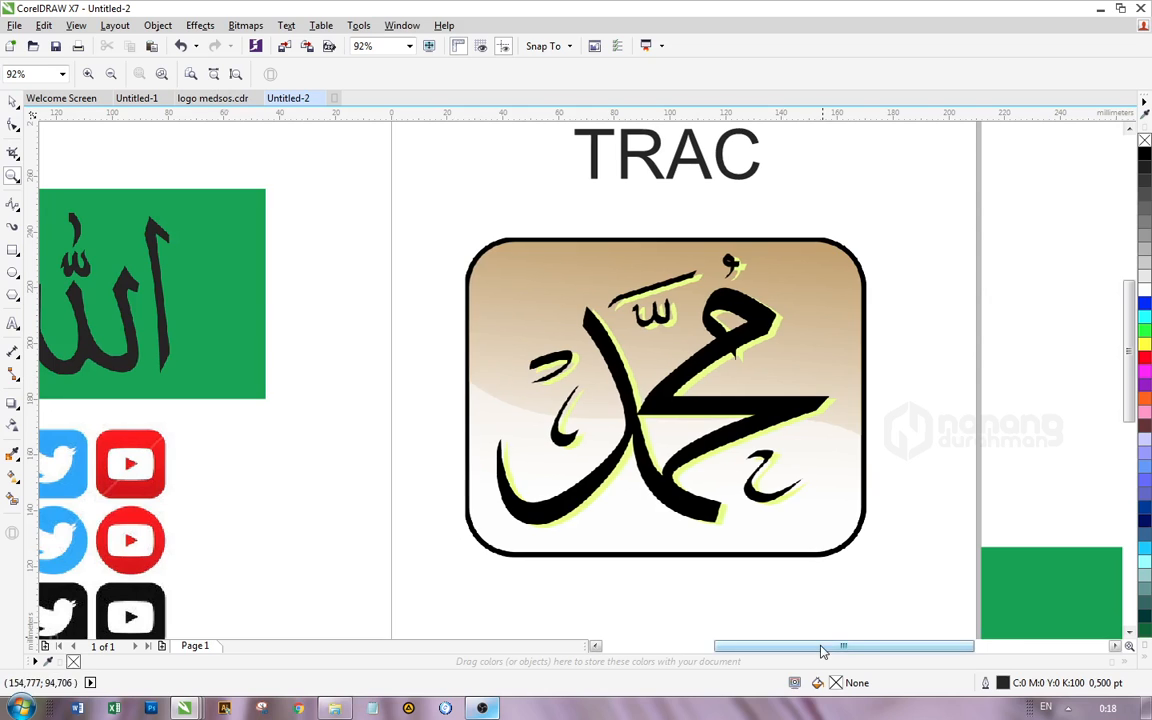
drag(822, 651, 789, 653)
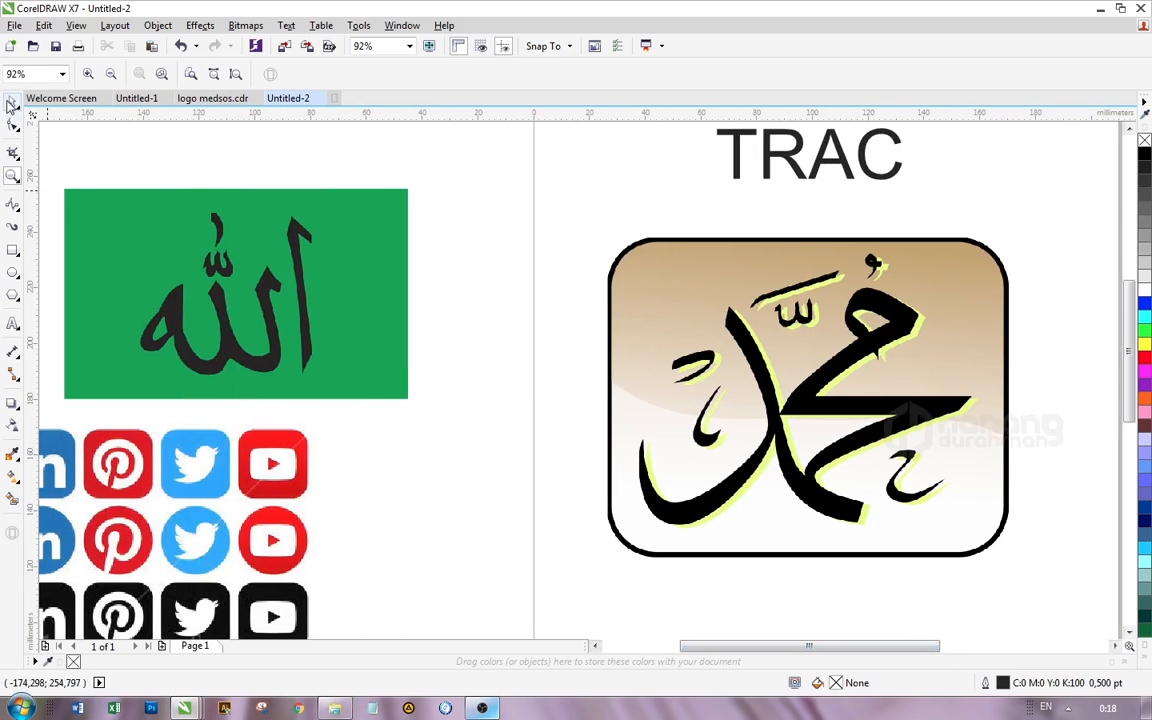
click(12, 102)
click(263, 256)
click(757, 326)
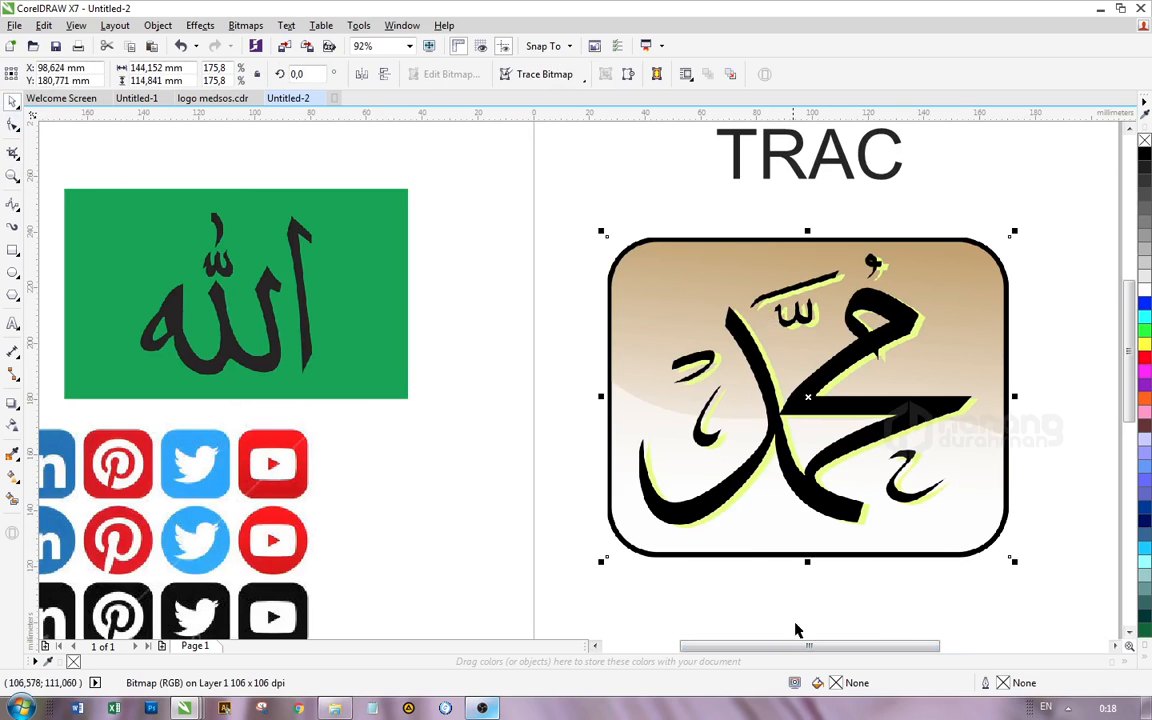
drag(792, 646, 845, 648)
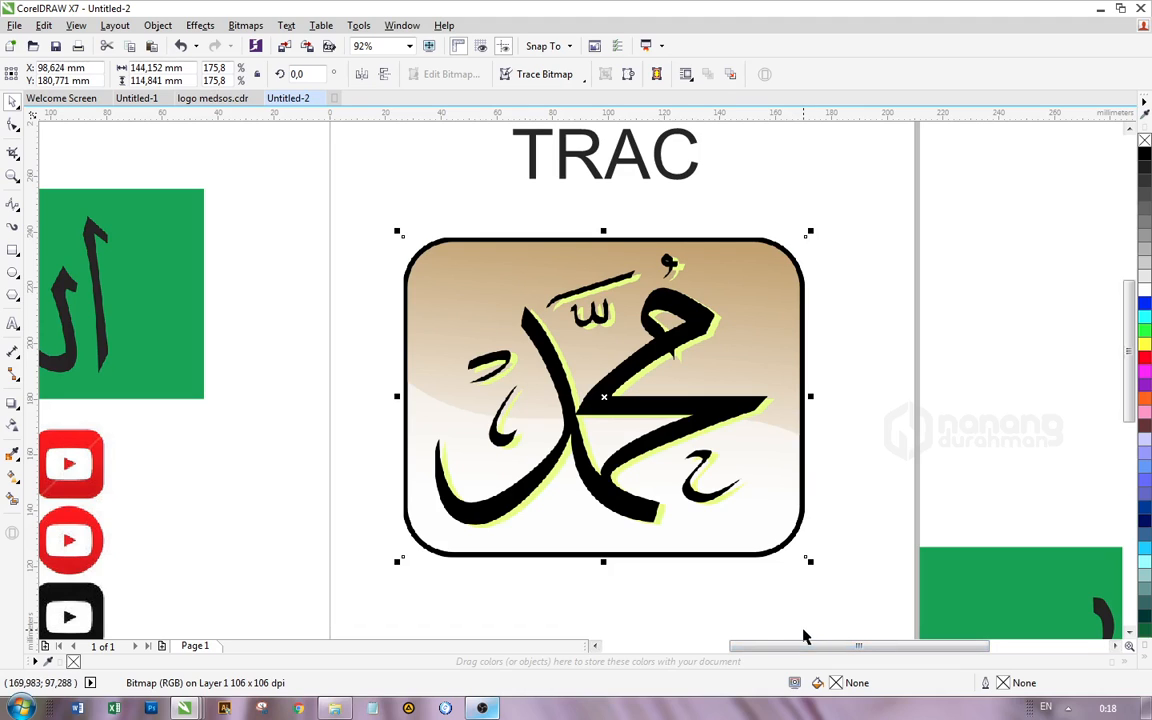
right_click(512, 335)
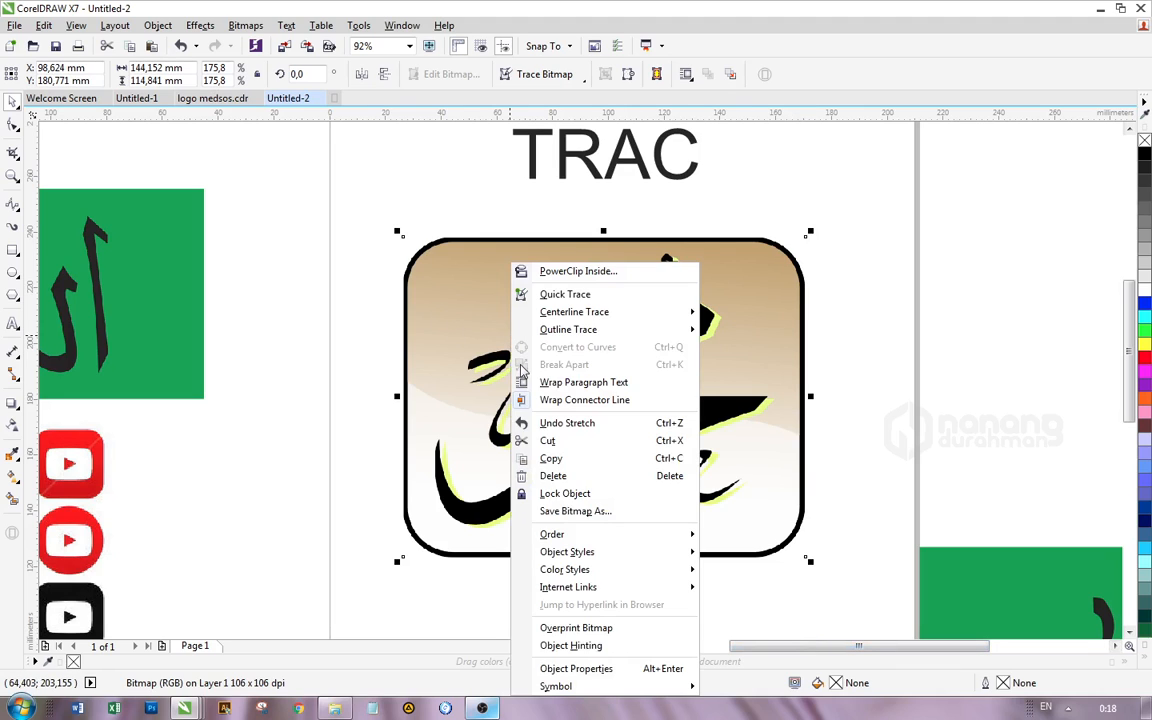
click(557, 295)
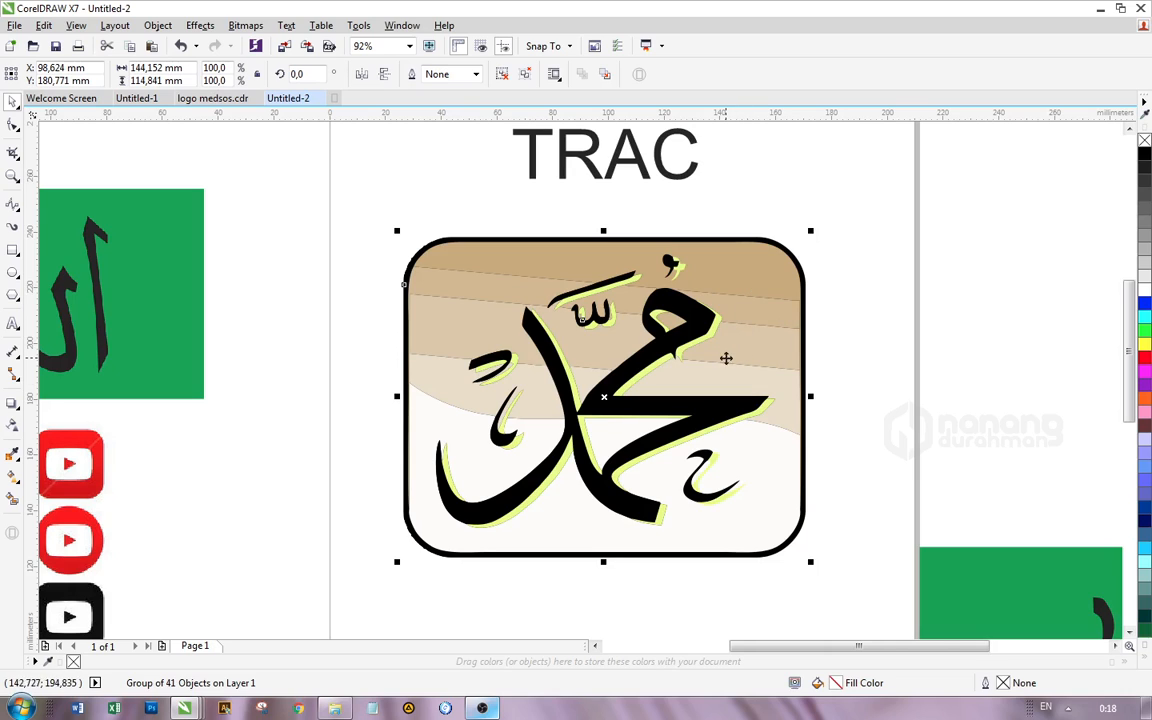
- Ungroup all objects of the traced framed calligraphy
click(941, 337)
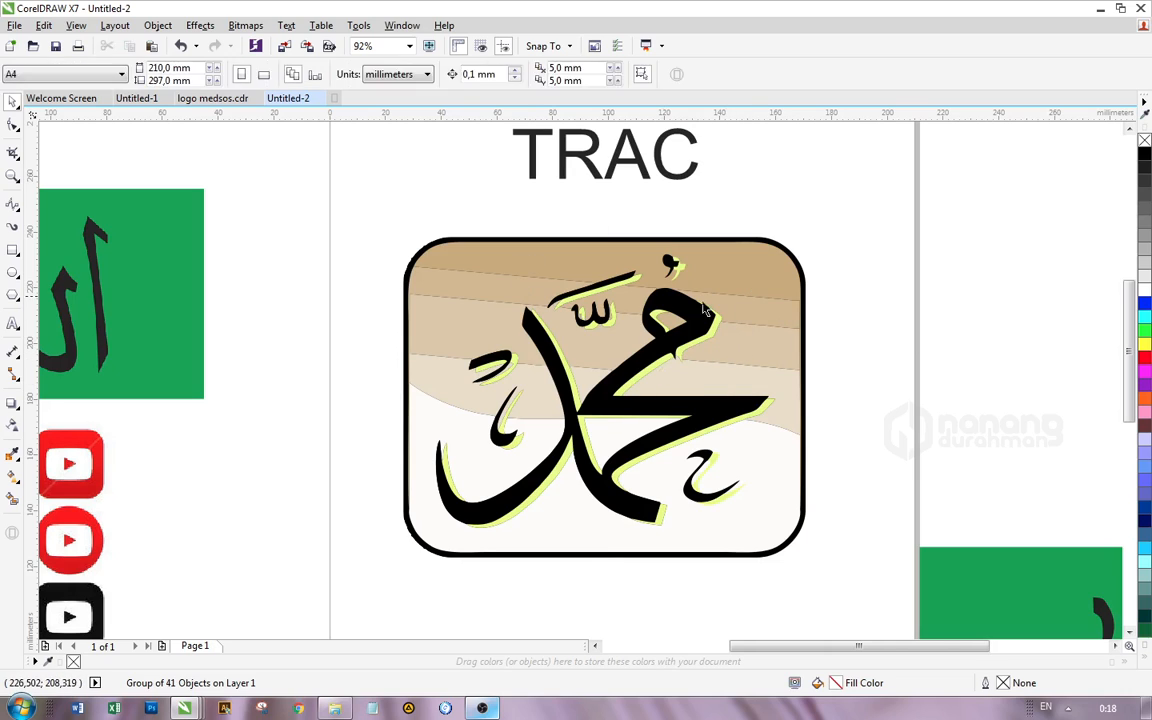
click(750, 360)
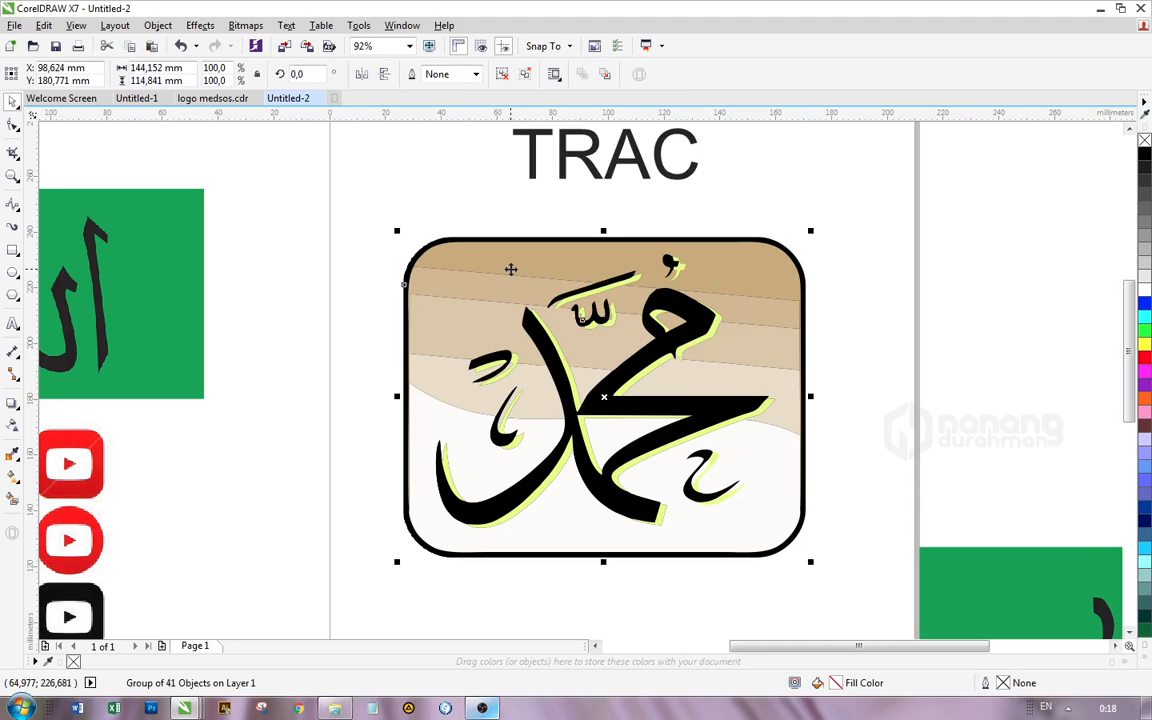
right_click(516, 279)
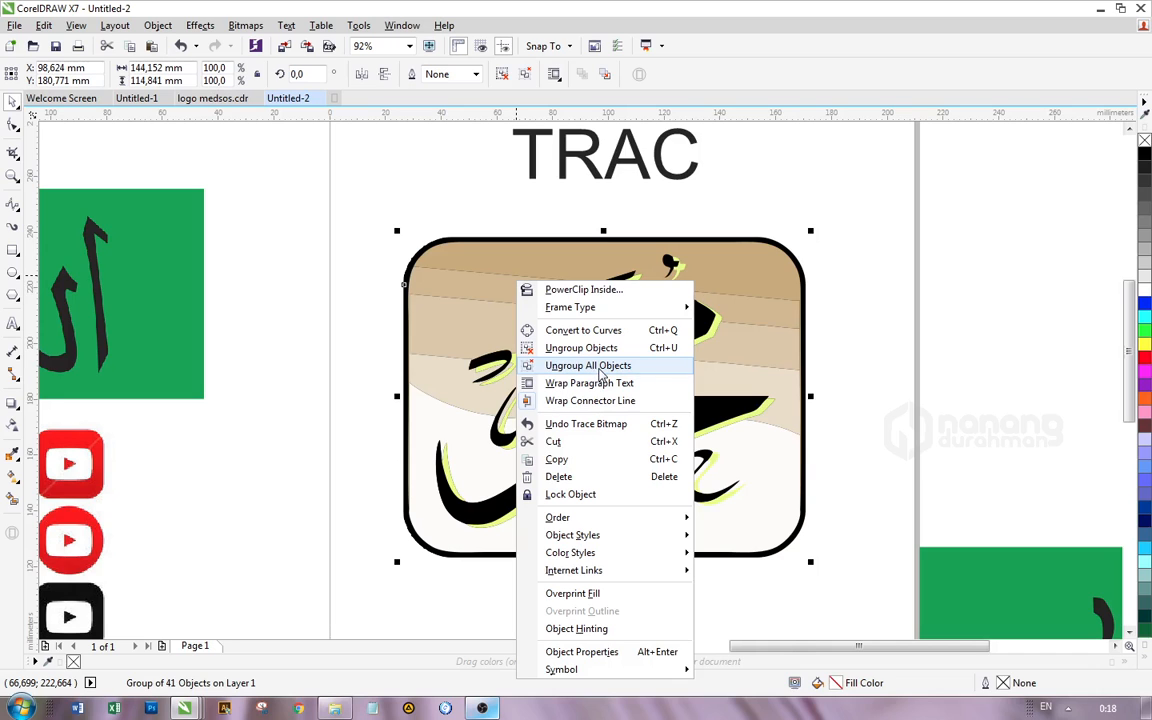
click(603, 366)
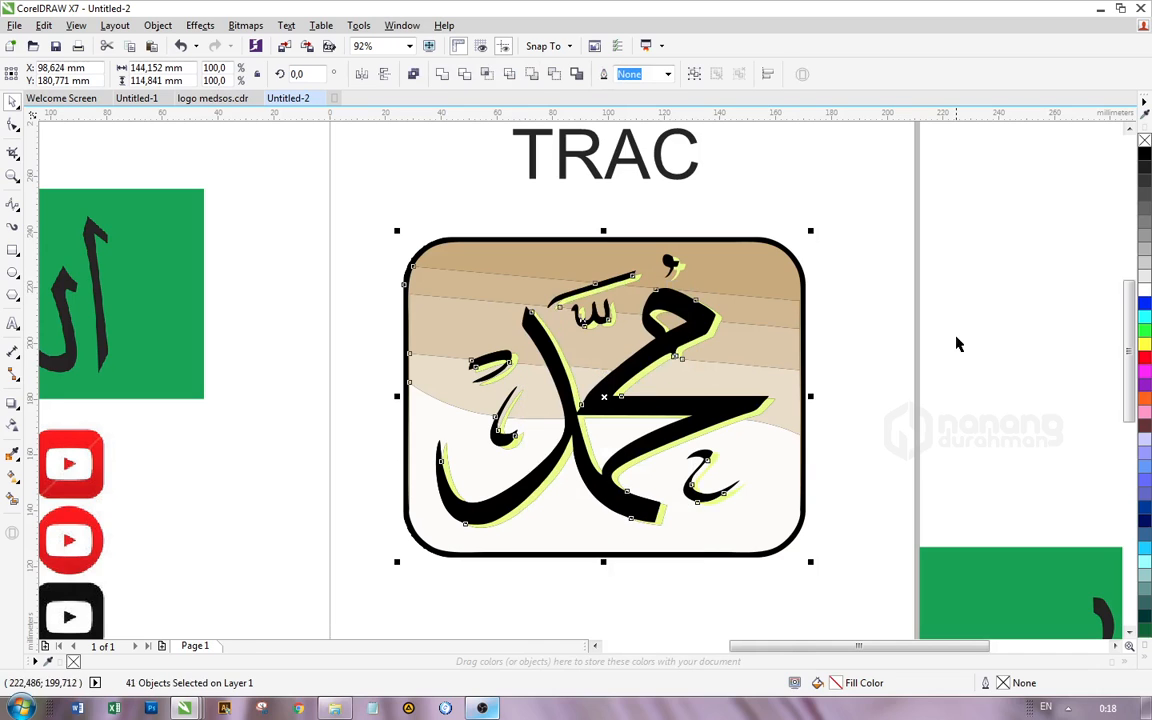
- Try moving the topmost brown band of the traced frame downward, and undo both the move and the ungrouping
click(865, 300)
click(530, 275)
drag(541, 380, 544, 388)
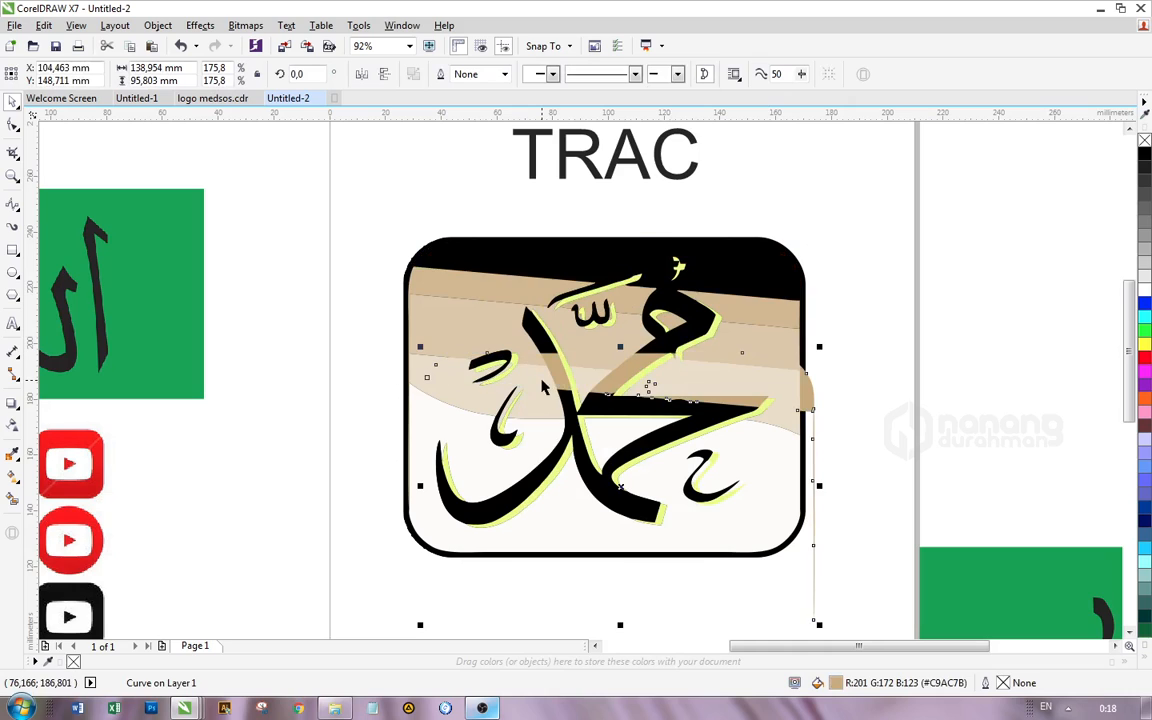
key(ctrl+z)
click(543, 378)
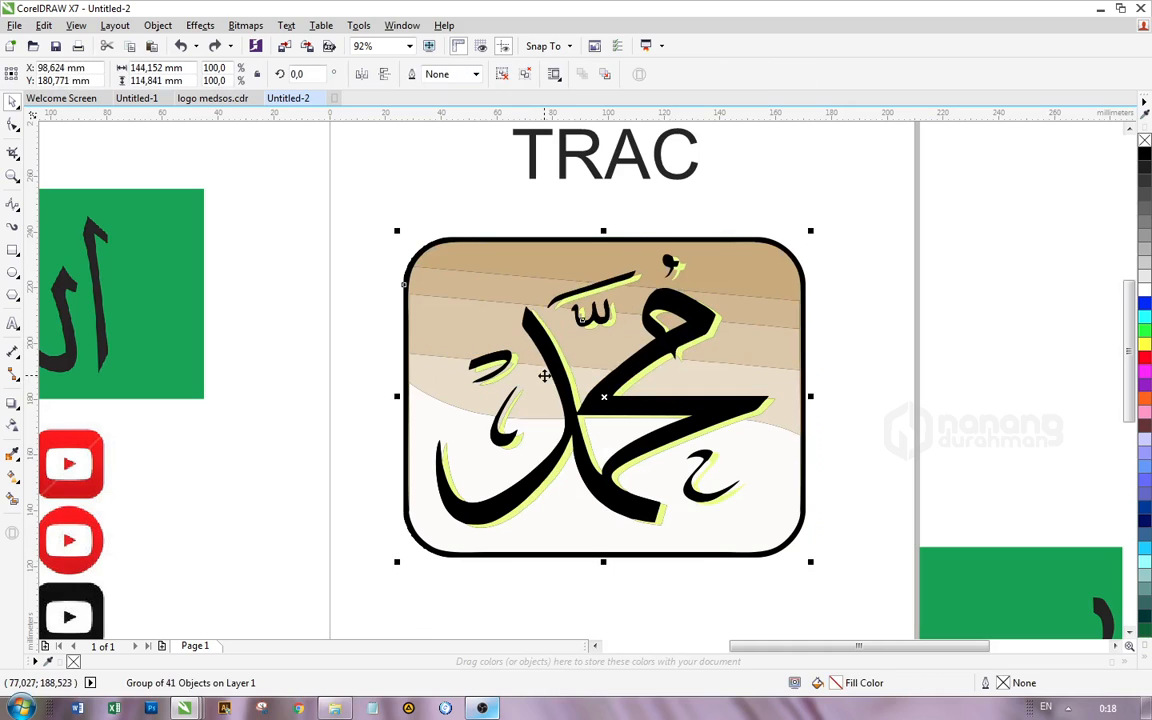
- Separate the traced framed calligraphy from its source bitmap and move the bitmap off the page beside the small green calligraphy
drag(545, 298, 536, 420)
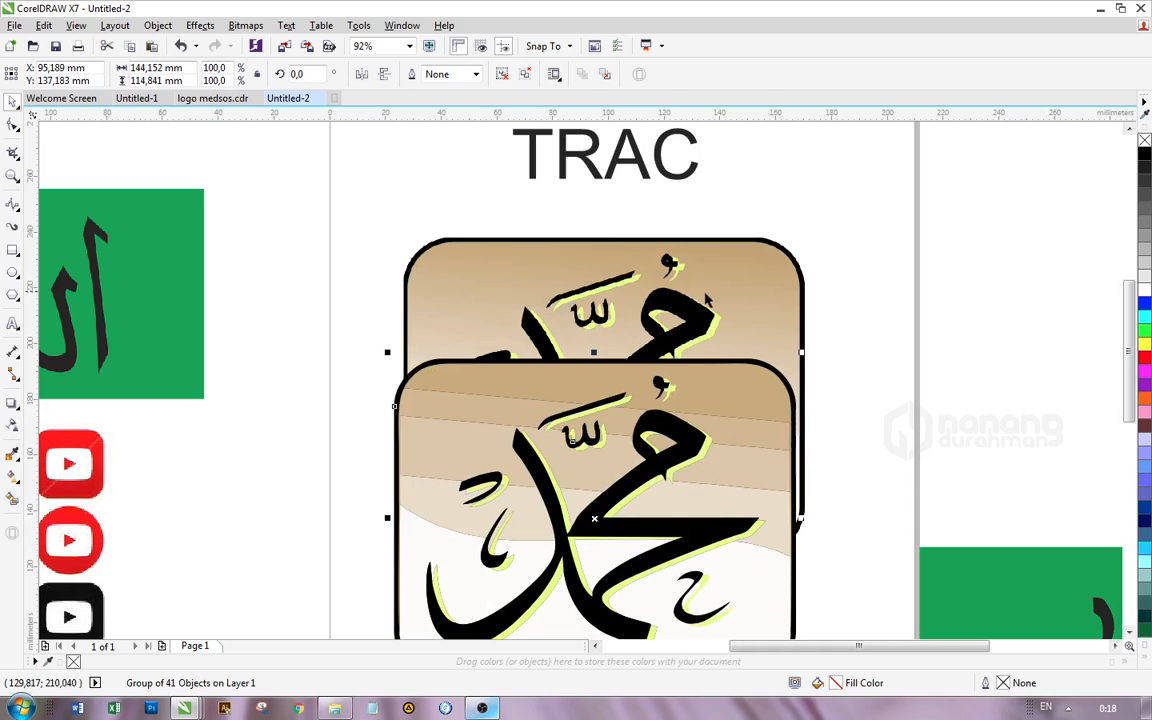
click(752, 309)
drag(750, 308, 734, 301)
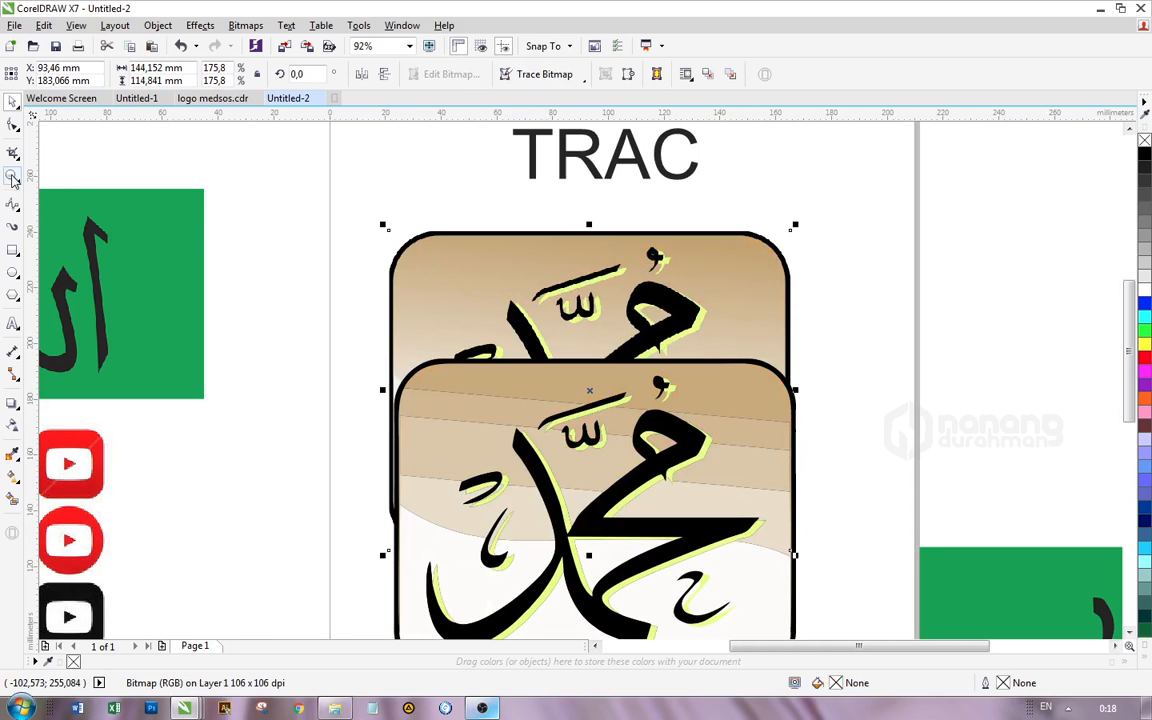
click(13, 178)
right_click(478, 288)
click(13, 103)
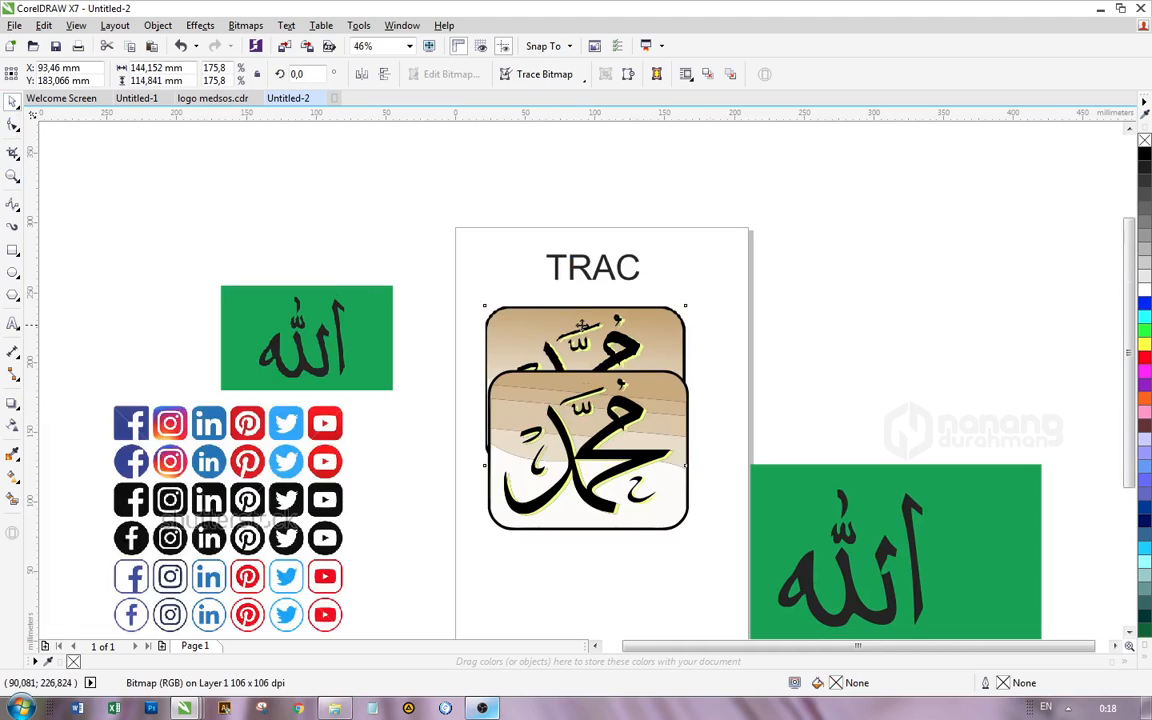
drag(581, 325, 110, 243)
- Move the traced calligraphy group up closer to the TRAC heading and ungroup all its objects
click(617, 367)
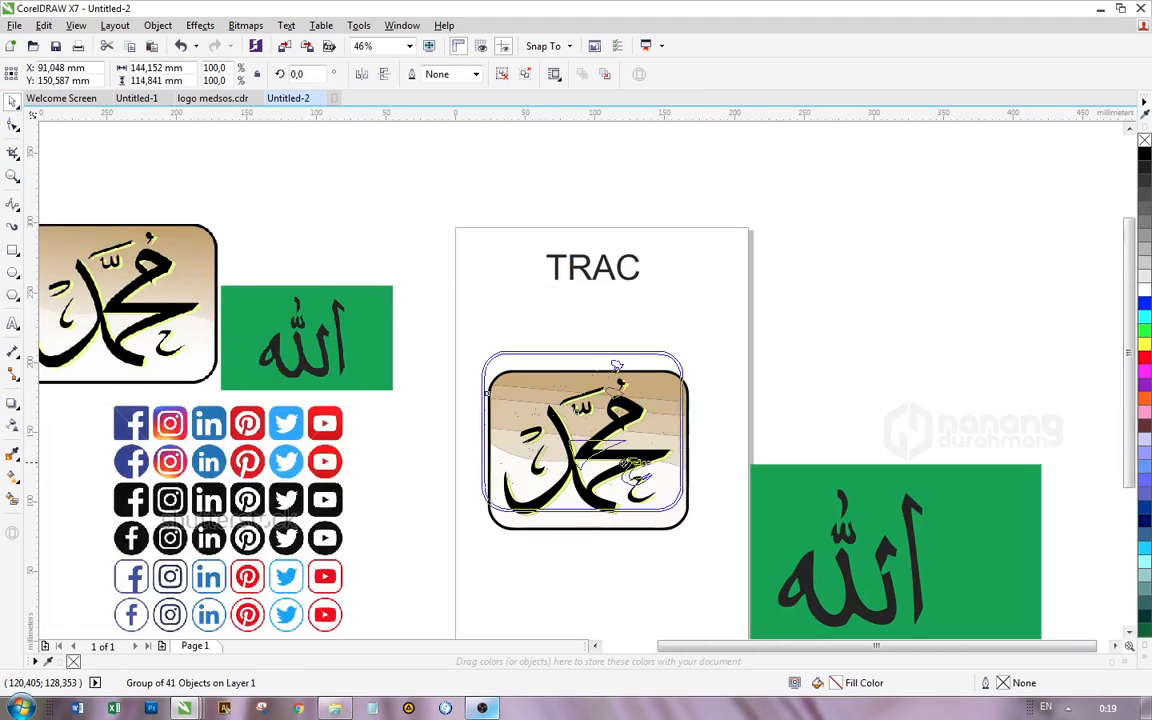
drag(617, 367, 620, 338)
right_click(652, 402)
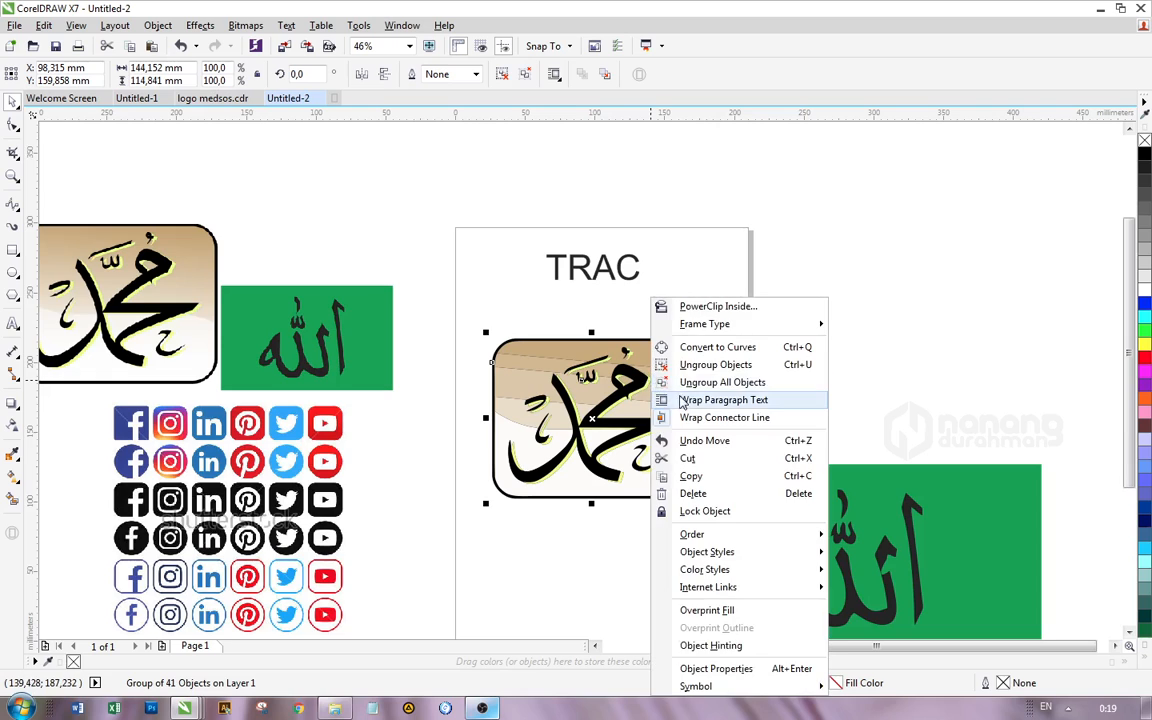
click(701, 384)
click(787, 353)
- Delete the topmost brown band and the black rounded frame pieces of the traced calligraphy
click(669, 346)
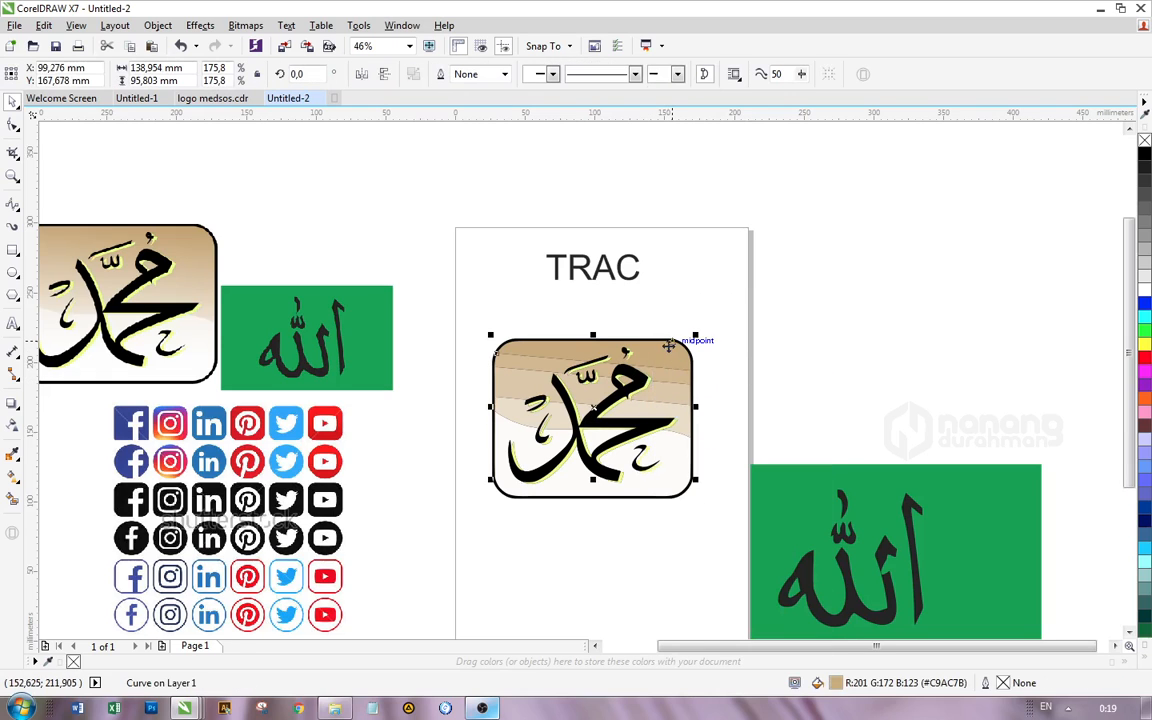
key(Delete)
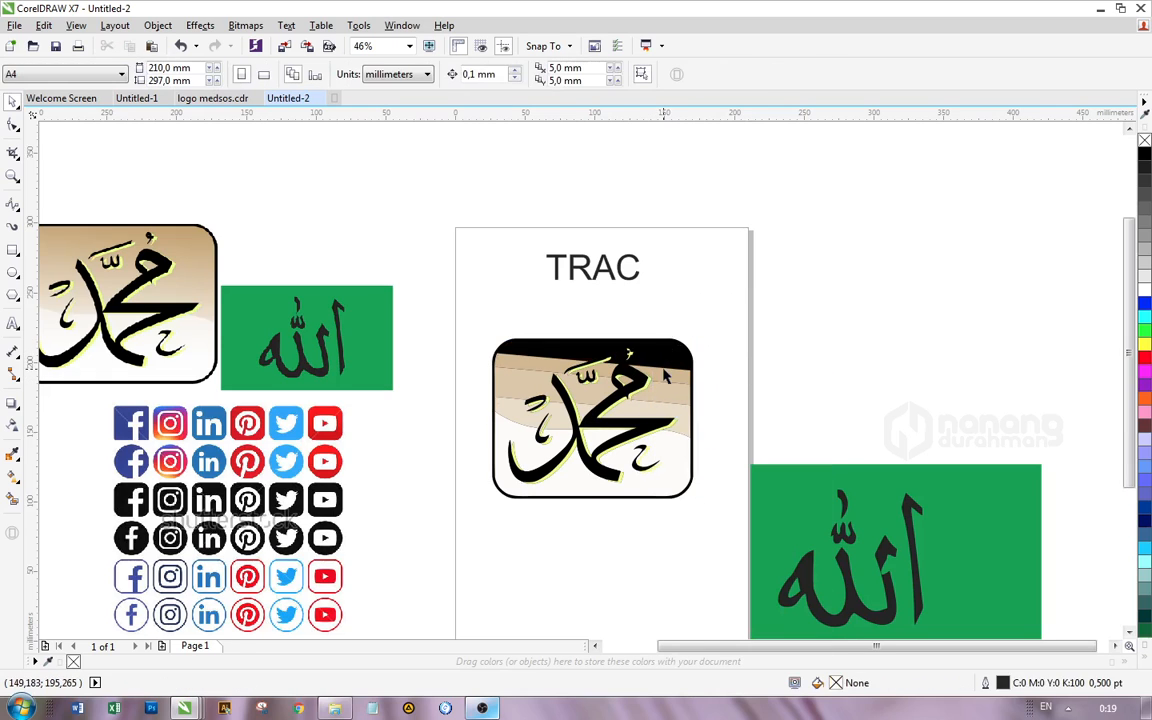
click(664, 356)
key(Delete)
click(680, 356)
key(Delete)
key(Delete)
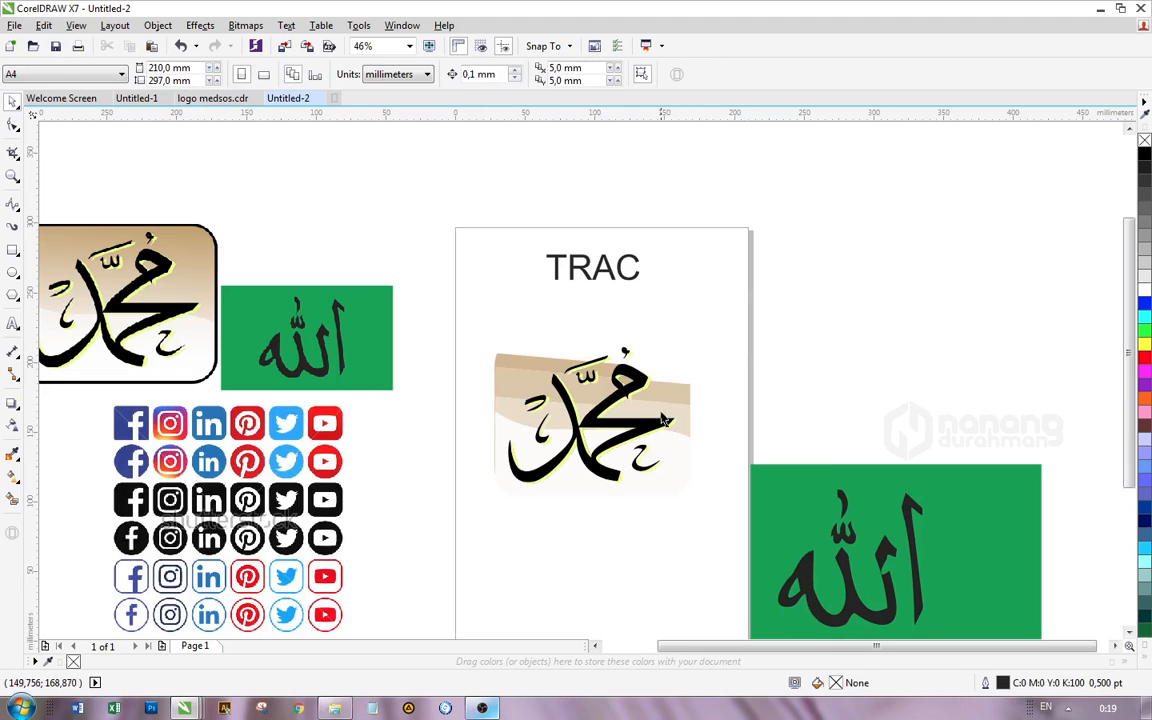
- Delete the remaining brown and beige background bands around the lettering, leaving the beige piece inside the upper loop
click(517, 379)
key(Delete)
click(520, 365)
key(Delete)
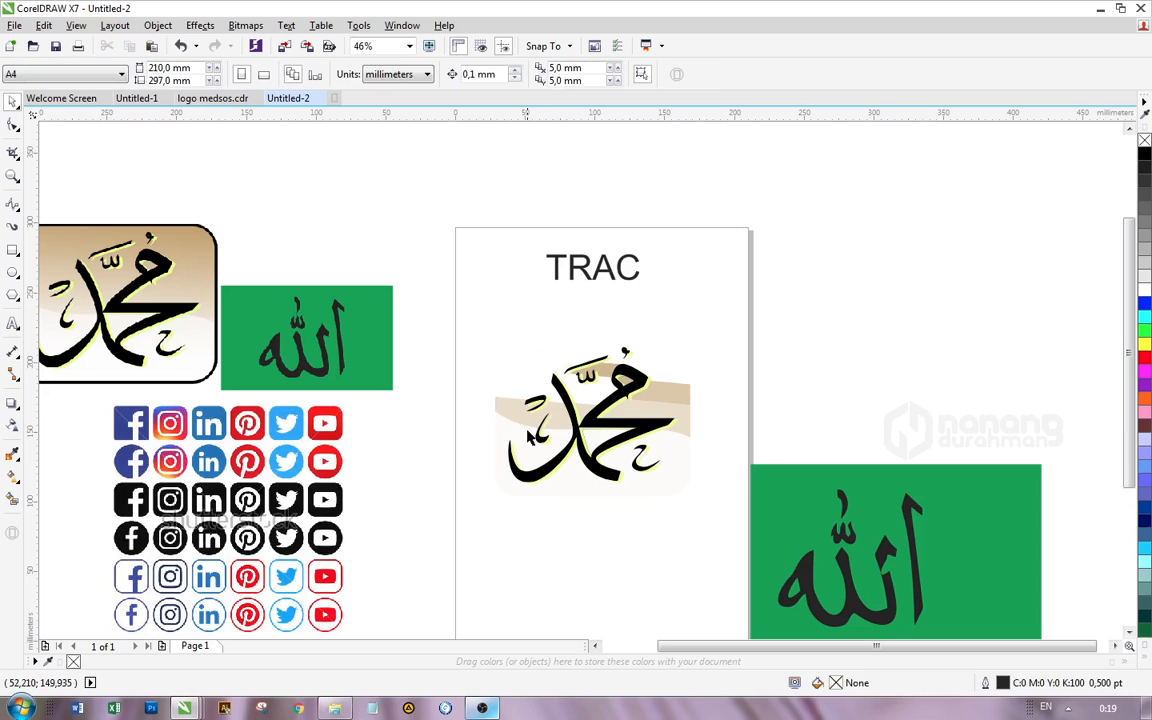
click(521, 417)
key(Delete)
click(651, 410)
key(Delete)
click(672, 392)
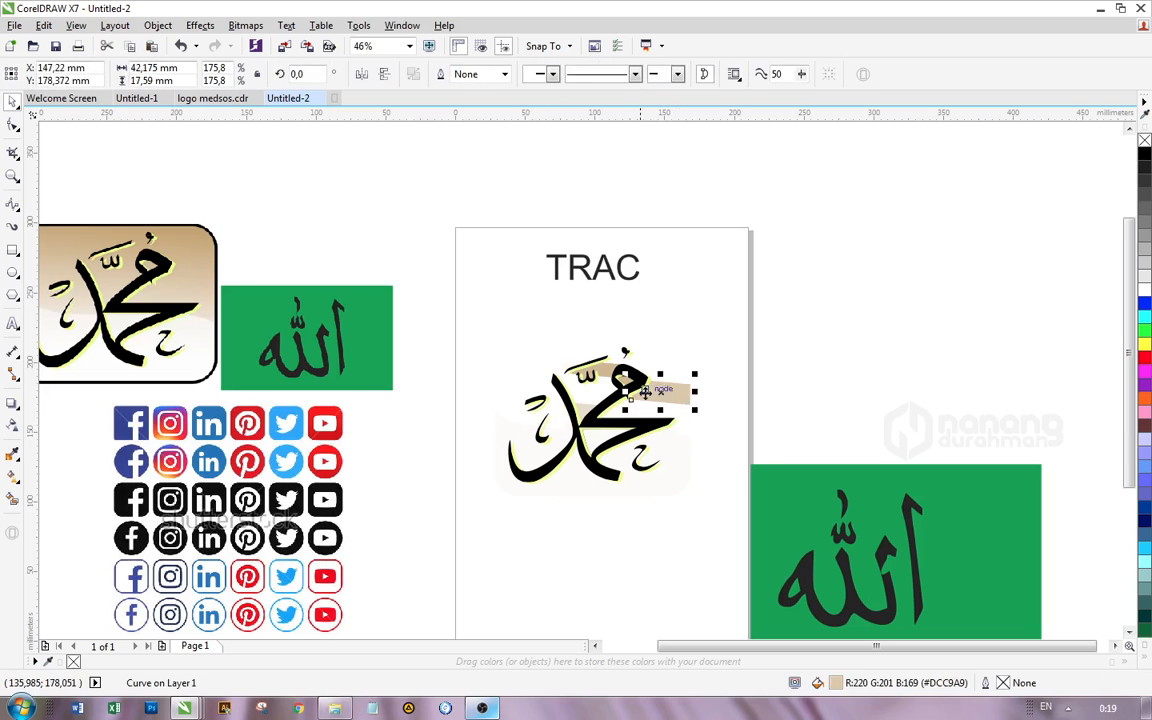
key(Delete)
click(603, 372)
key(Delete)
- Delete the yellow-green shadow pieces along the long slanted stroke and the lower-left curve of the lettering
click(581, 410)
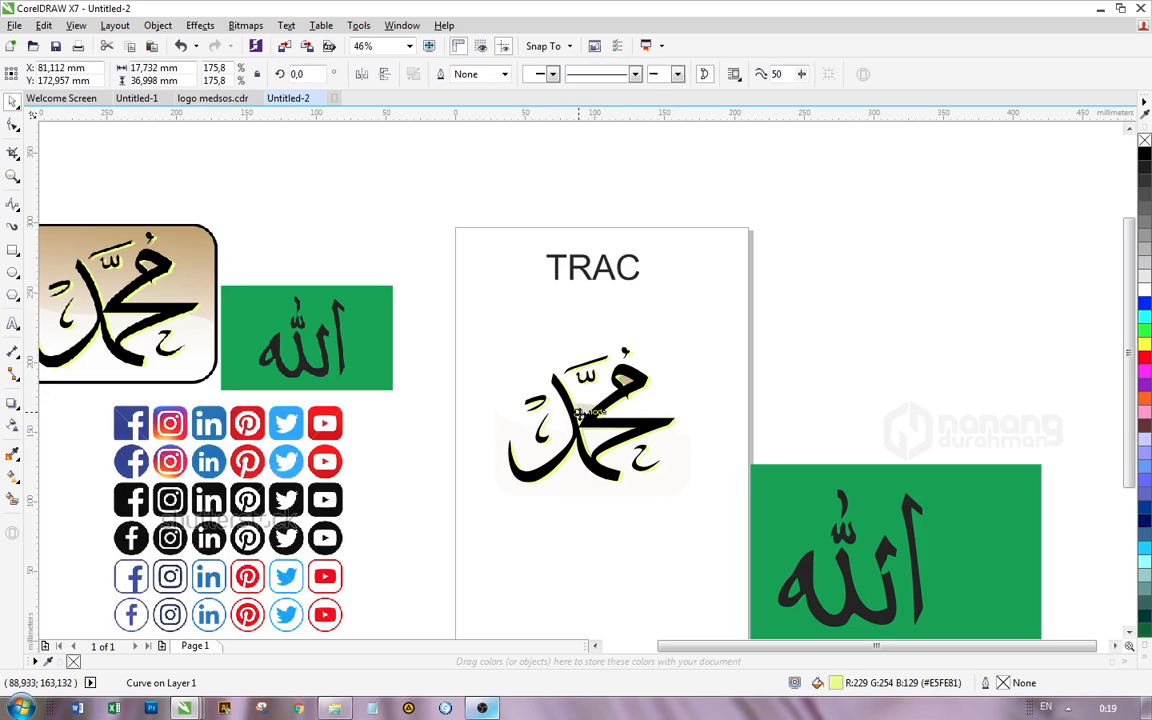
key(Delete)
click(583, 428)
key(Delete)
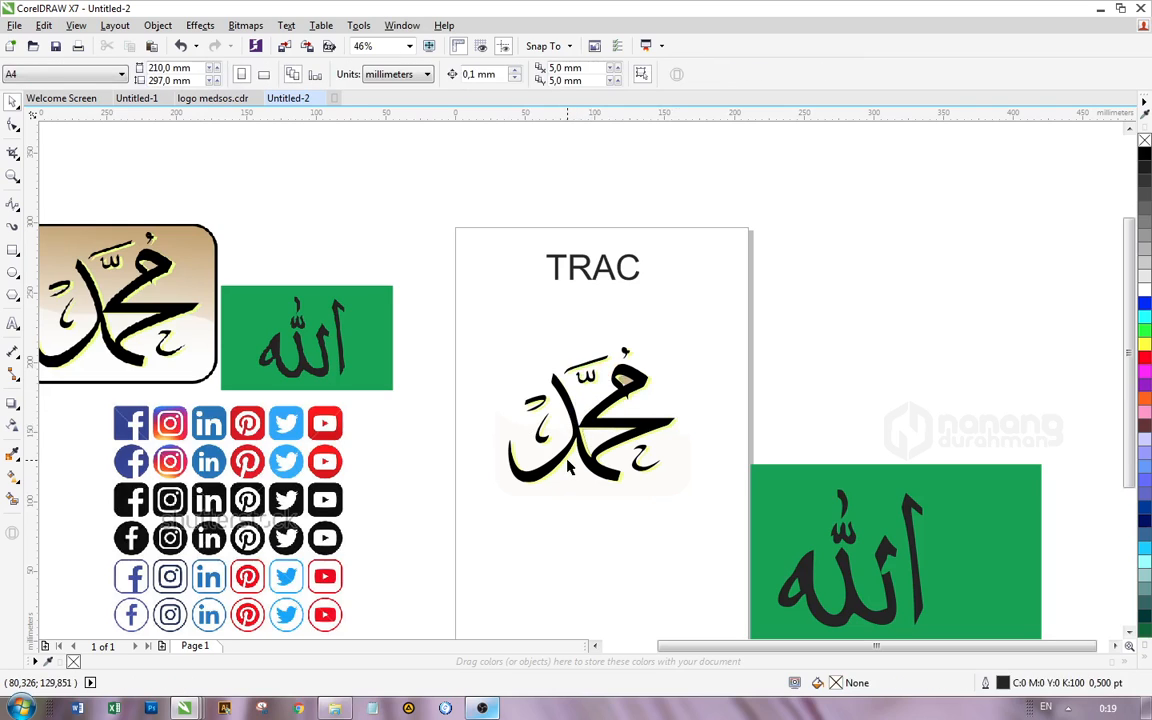
click(570, 456)
key(Delete)
click(516, 465)
key(Delete)
- Delete the yellow-green shadow pieces beside and beneath the upper loop of the lettering
click(12, 175)
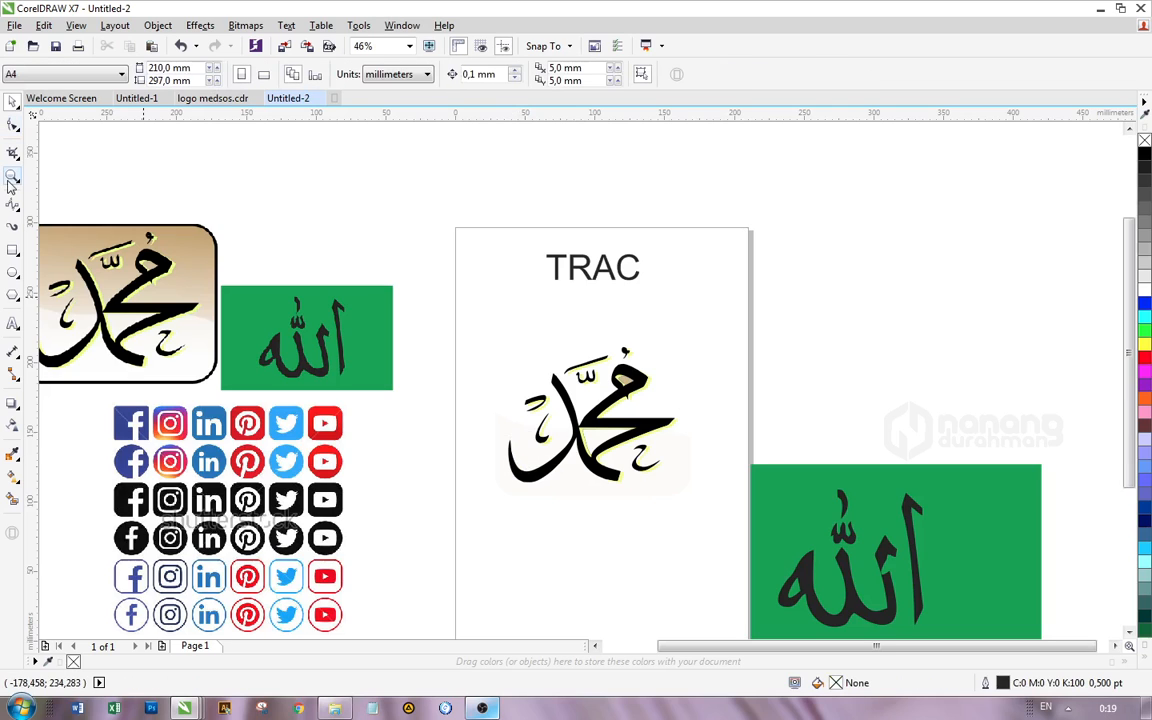
click(599, 442)
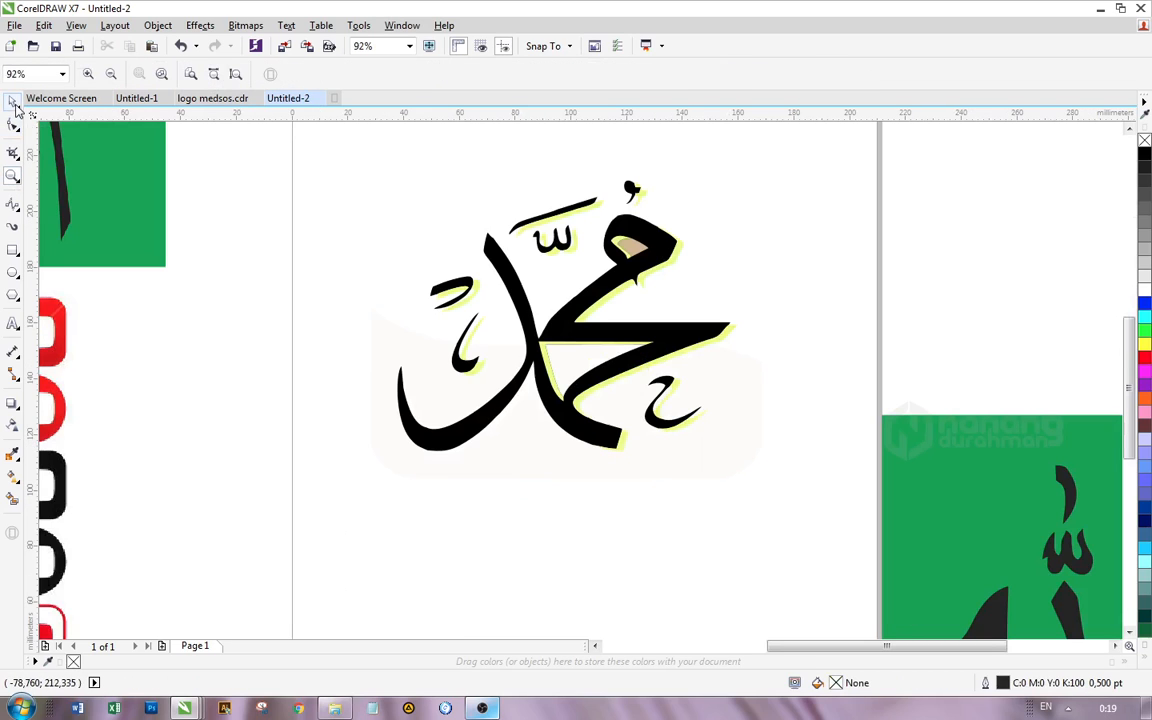
key(space)
click(644, 258)
key(Delete)
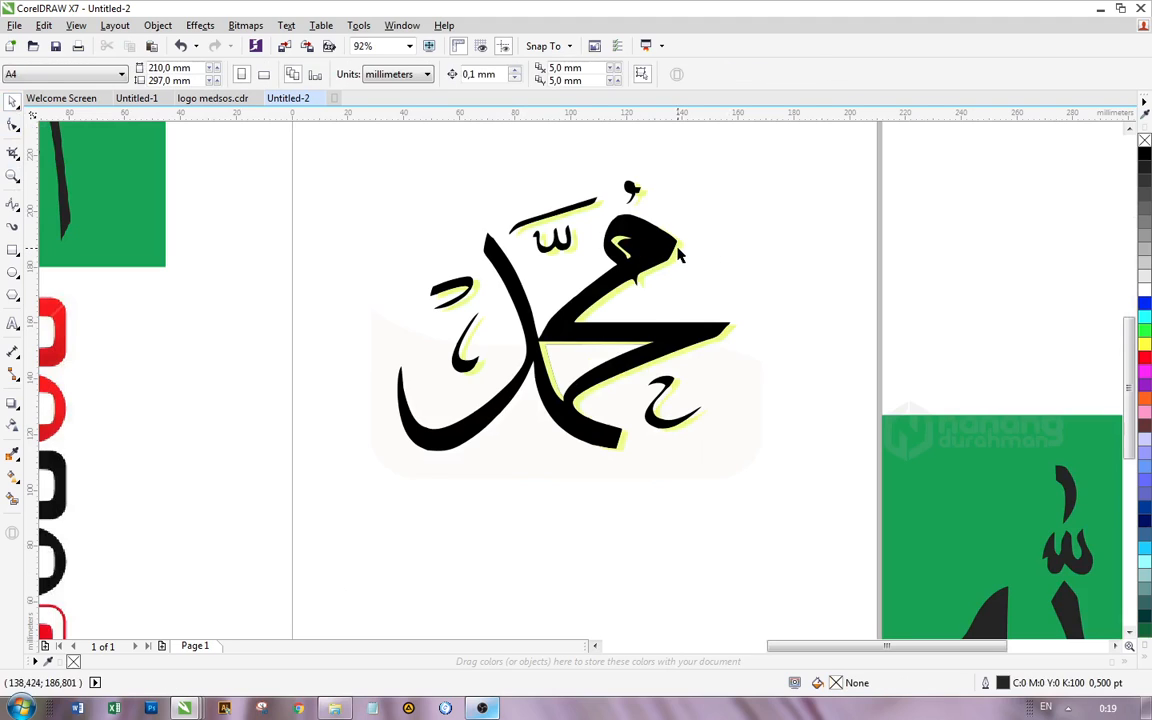
key(ctrl+z)
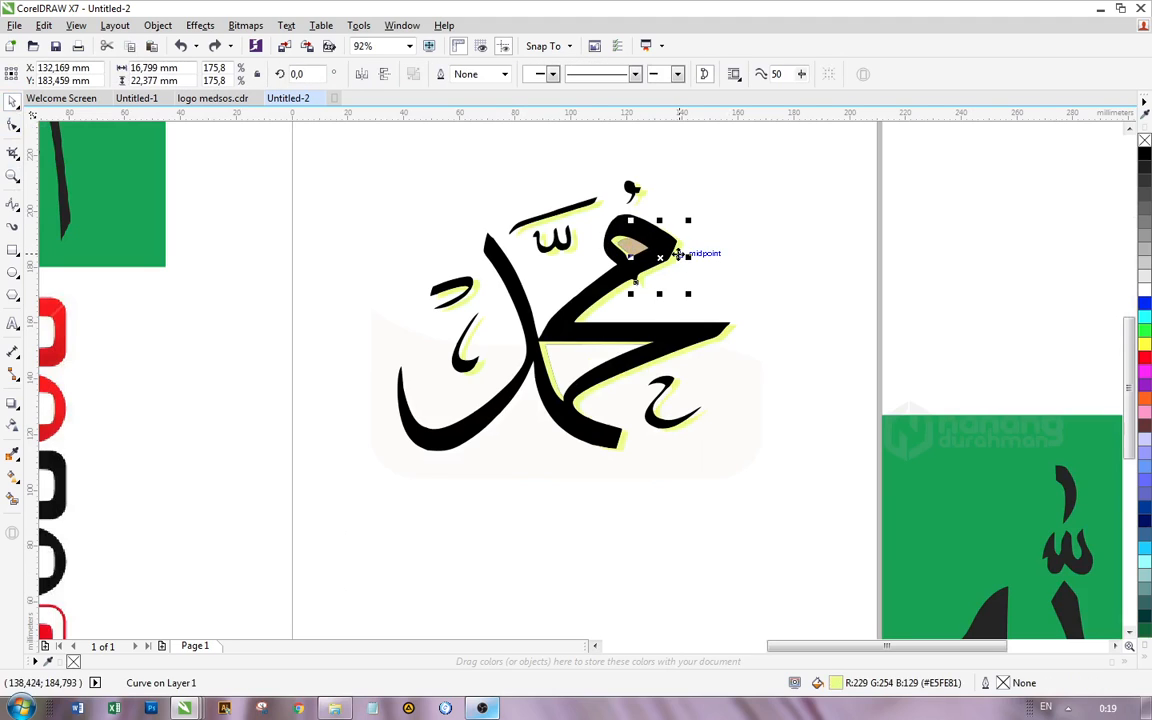
key(Delete)
click(628, 285)
key(Delete)
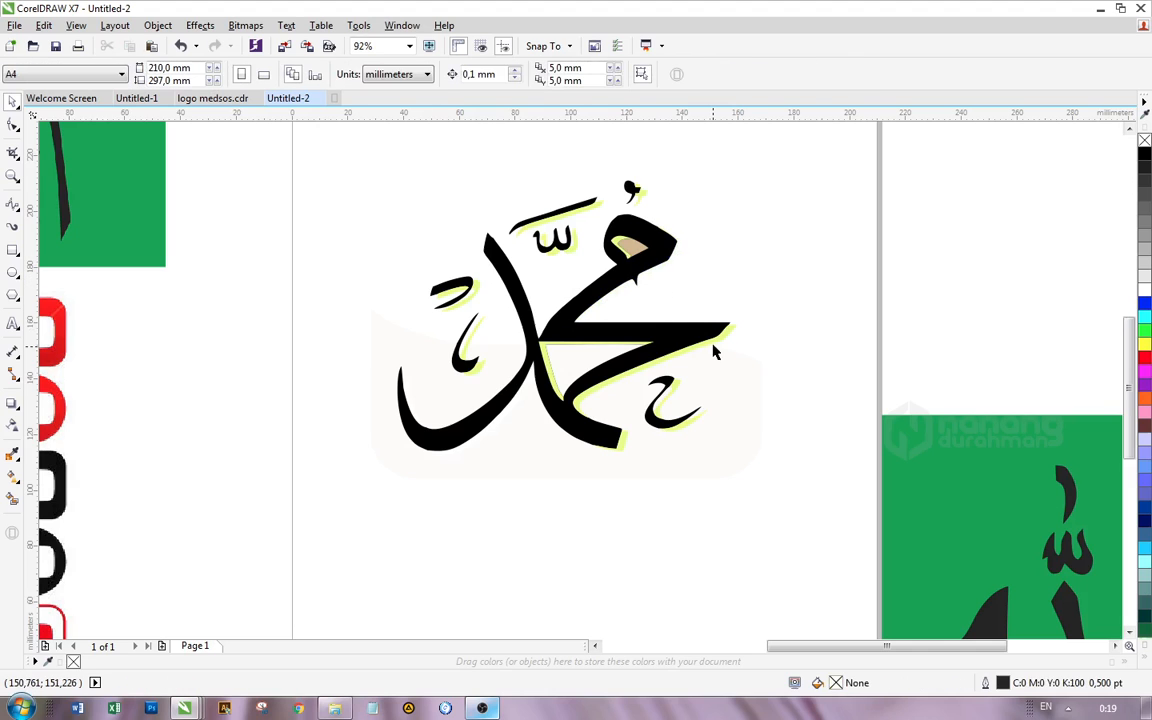
- Delete the yellow-green shadows under the long horizontal stroke, inside the triangular opening and at the lower-right stroke tip
click(716, 345)
key(Delete)
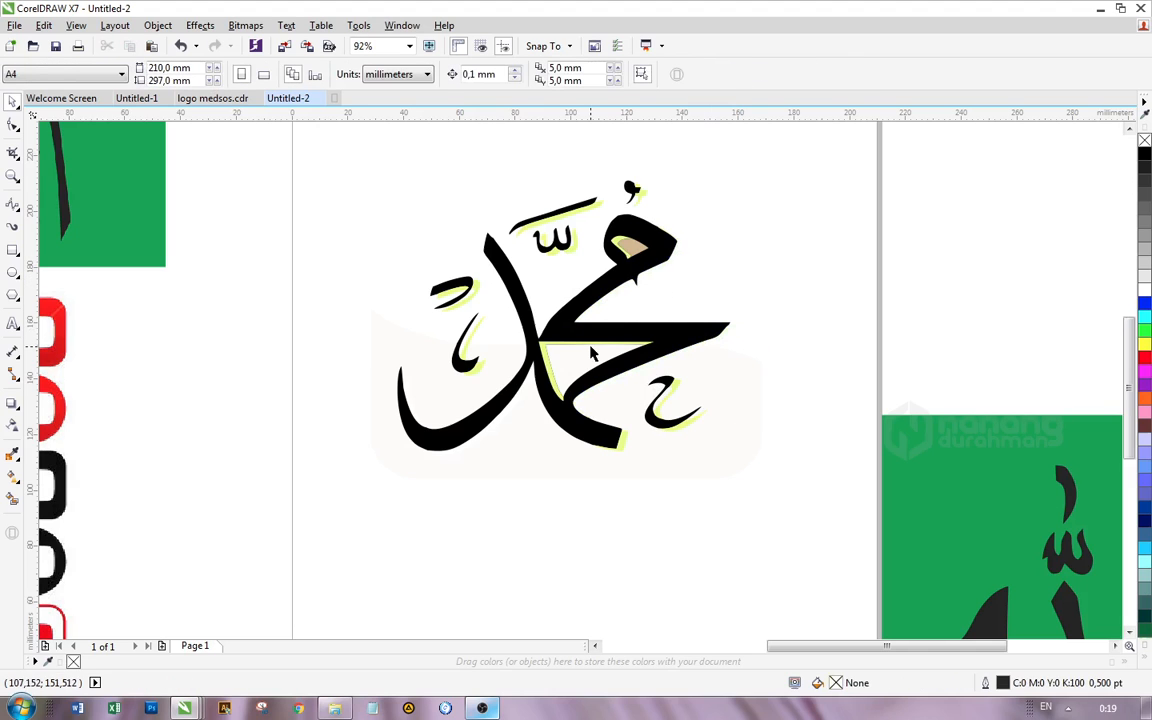
click(590, 348)
key(Delete)
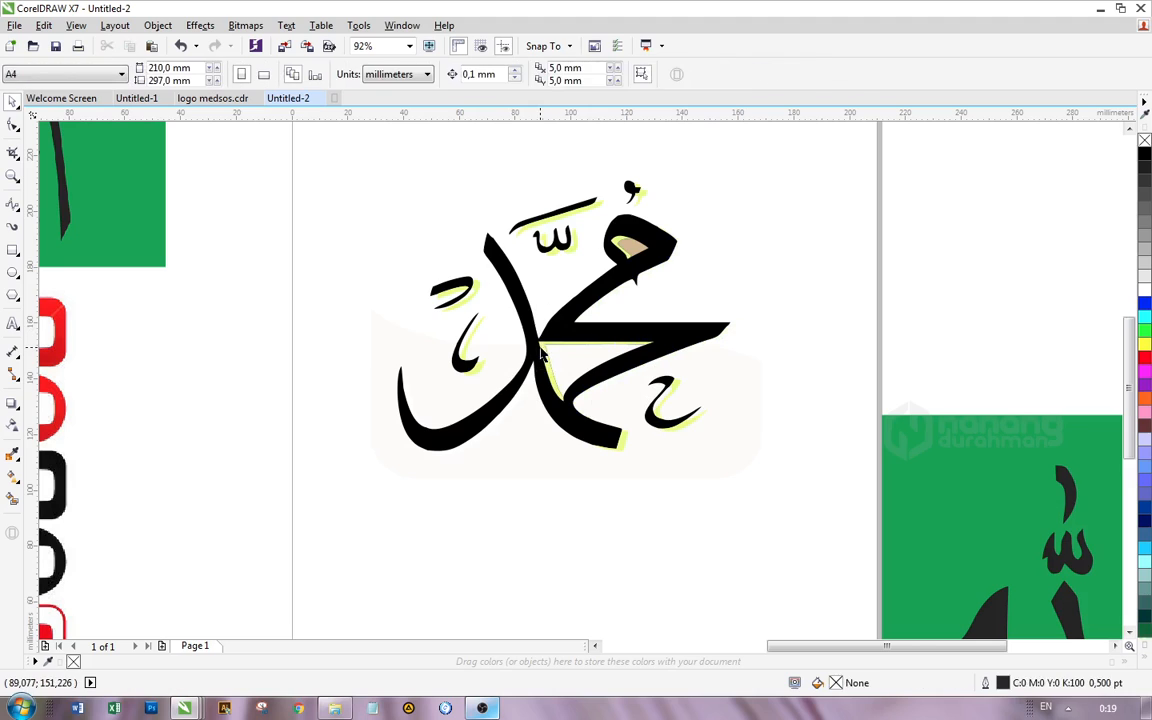
click(566, 362)
key(Delete)
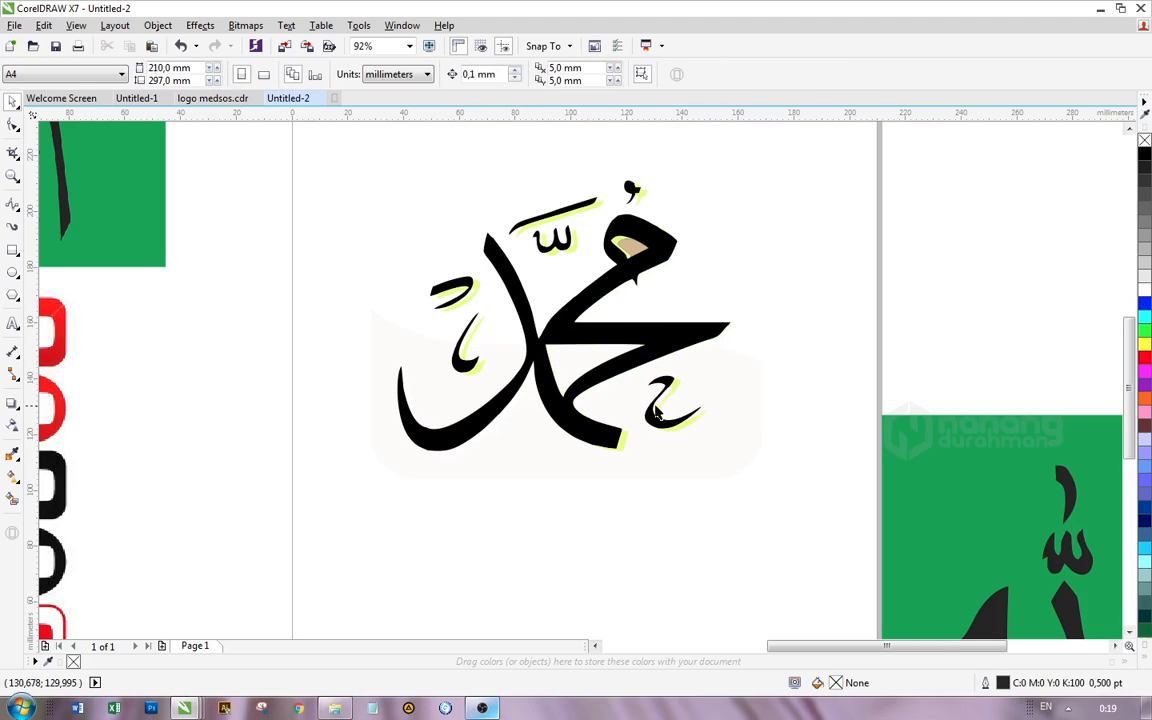
click(628, 450)
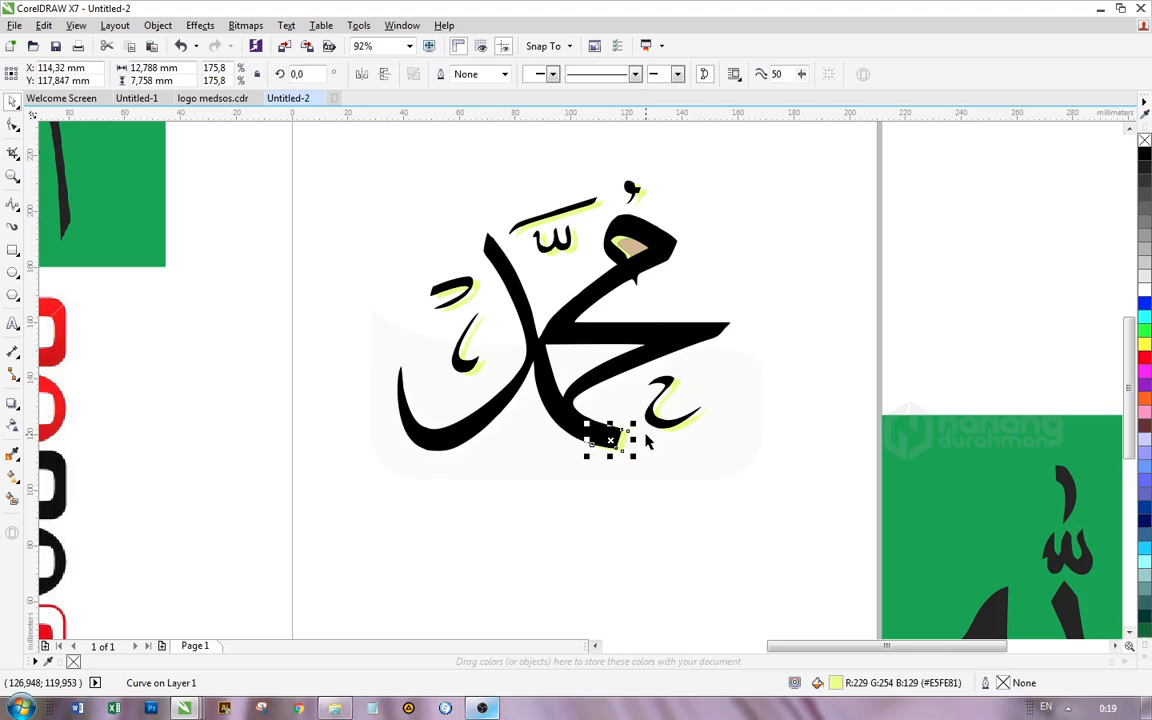
key(Delete)
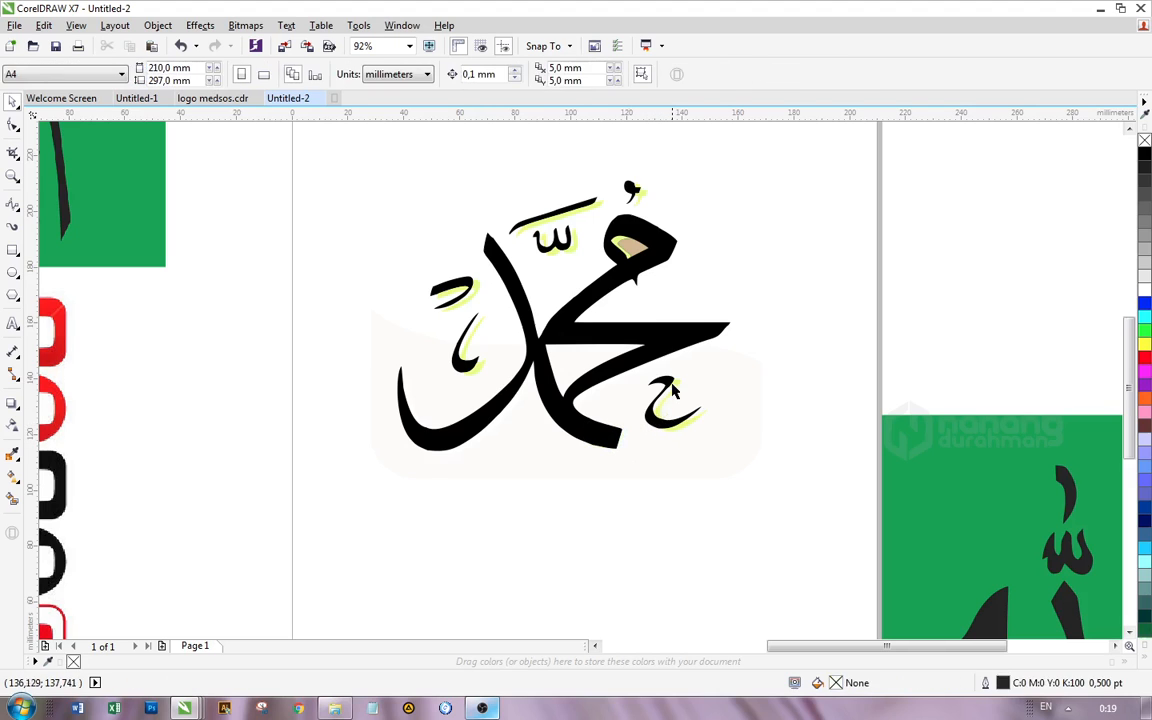
- Delete the off-white background panel and the outer shadow pieces of the small marks beside the main lettering
click(668, 452)
key(Delete)
click(470, 338)
key(Delete)
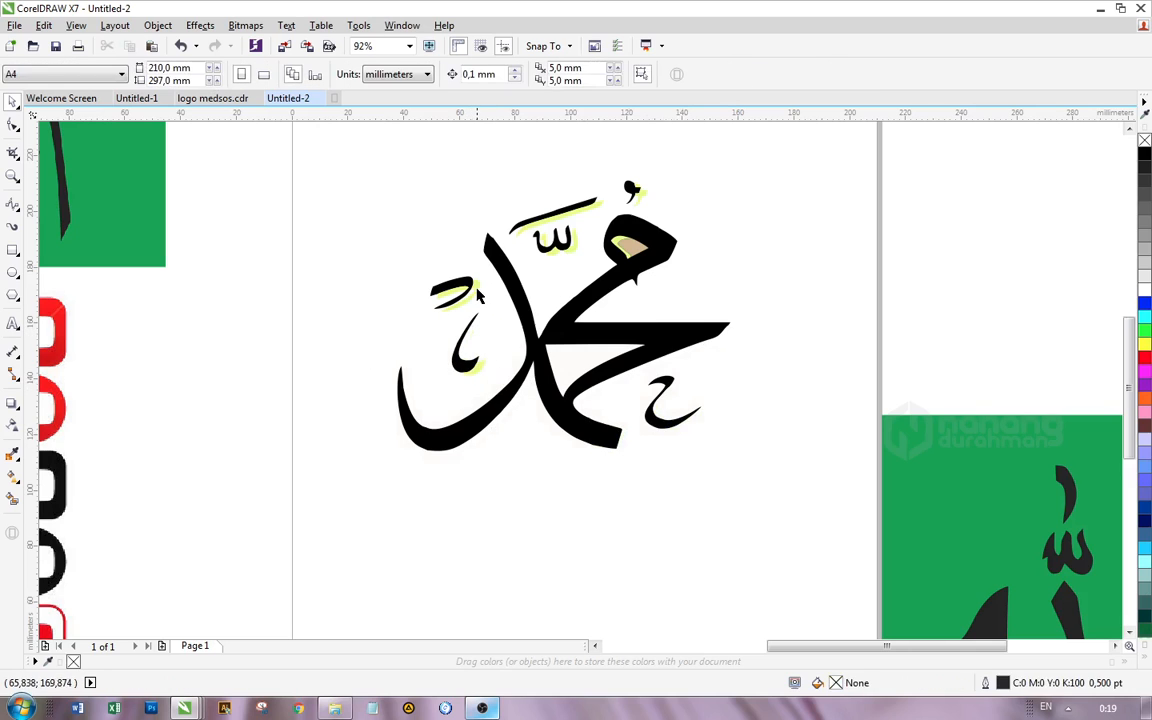
click(478, 287)
key(Delete)
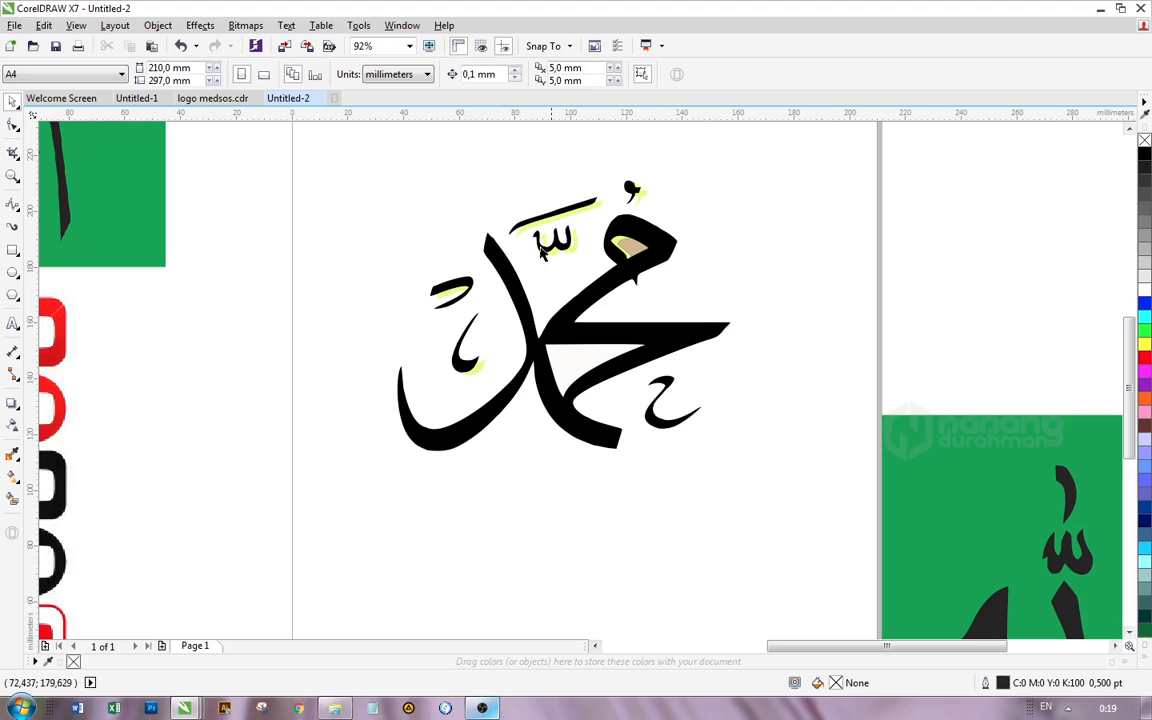
- Delete the yellow-green shadows of the upper slanted stroke, the small comma-shaped mark and the w-shaped mark
click(586, 212)
key(Delete)
click(637, 191)
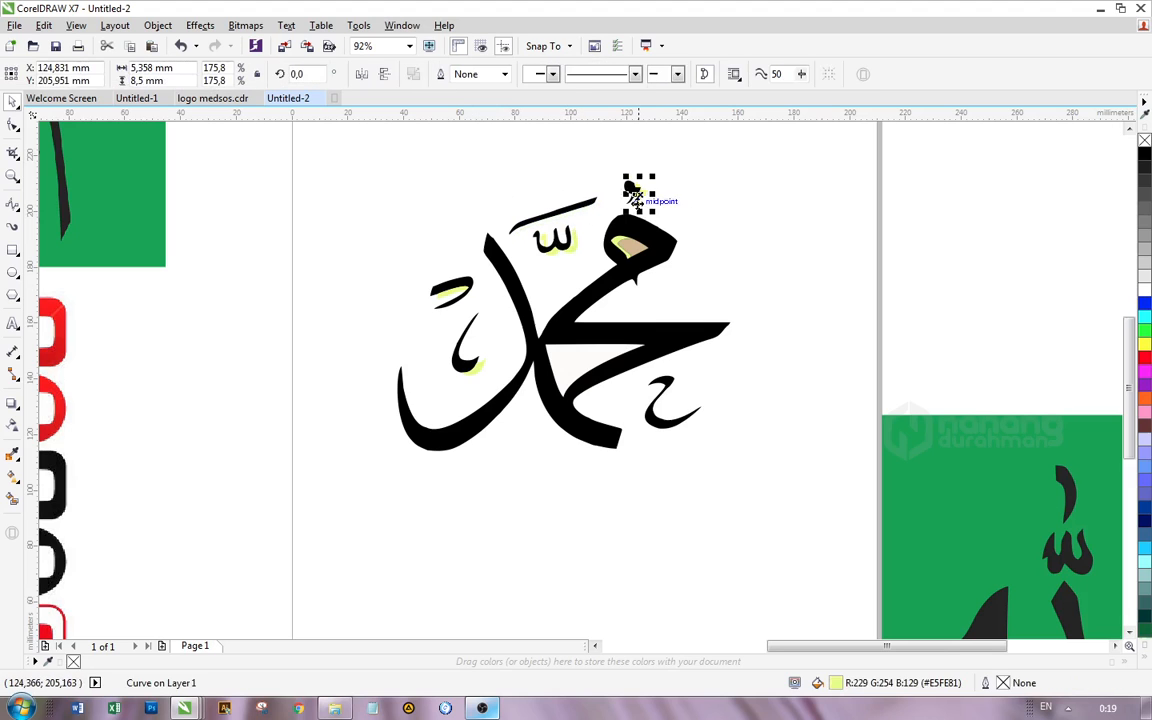
key(Delete)
click(557, 258)
key(Delete)
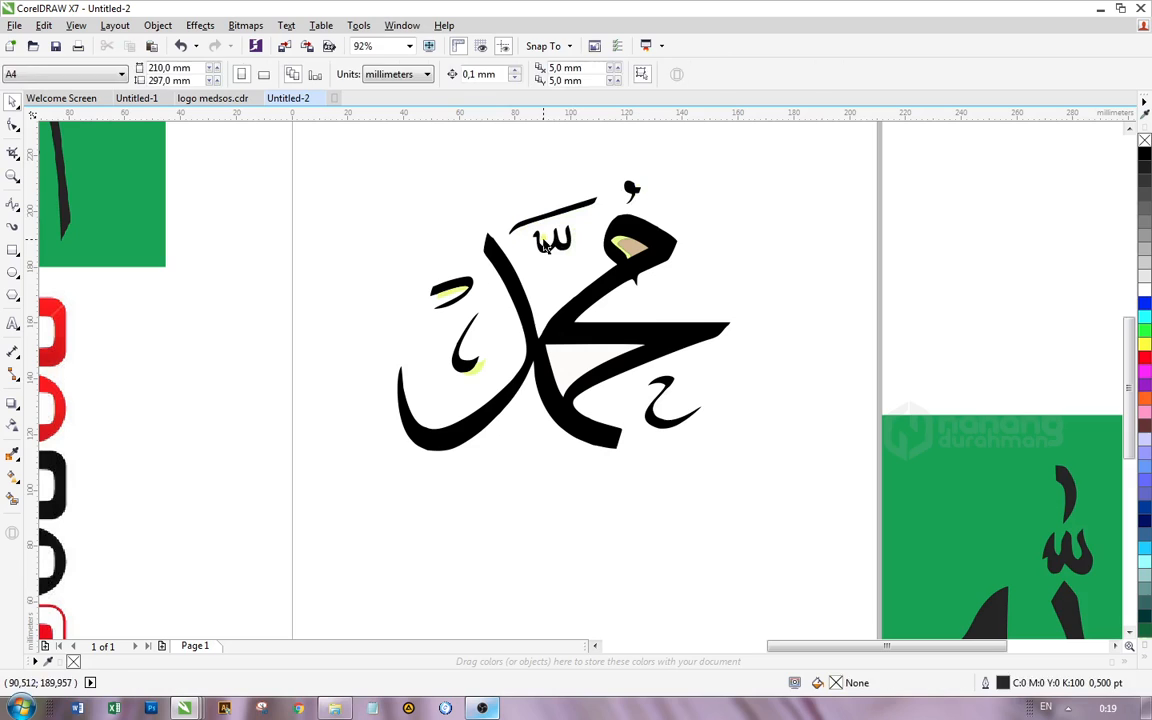
- Delete the leftover yellow-green slivers in the two small left marks and inside the upper loop
click(436, 315)
click(452, 294)
click(403, 261)
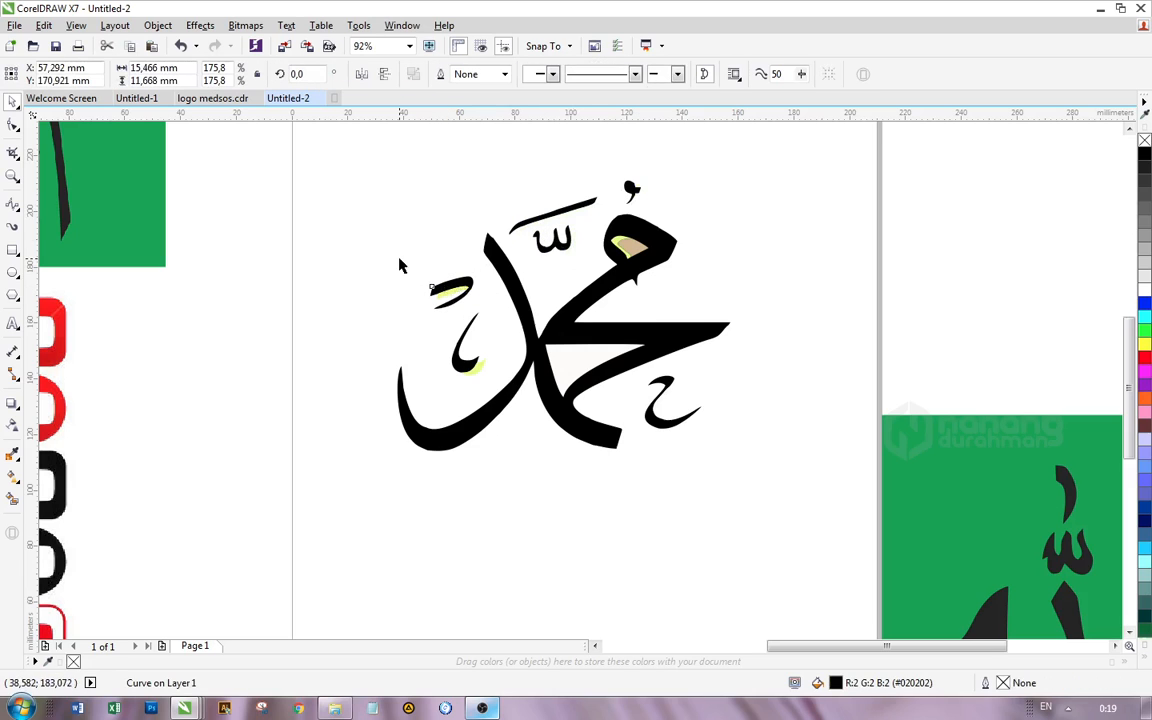
click(452, 297)
key(Delete)
click(470, 366)
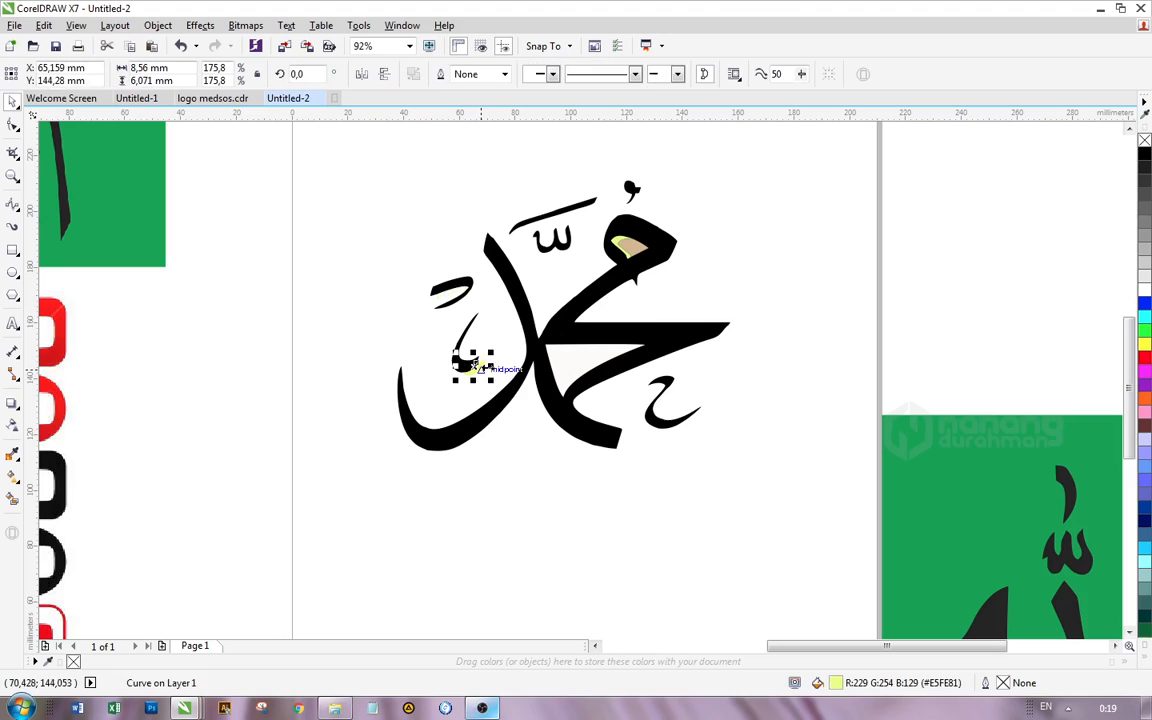
key(Delete)
click(615, 244)
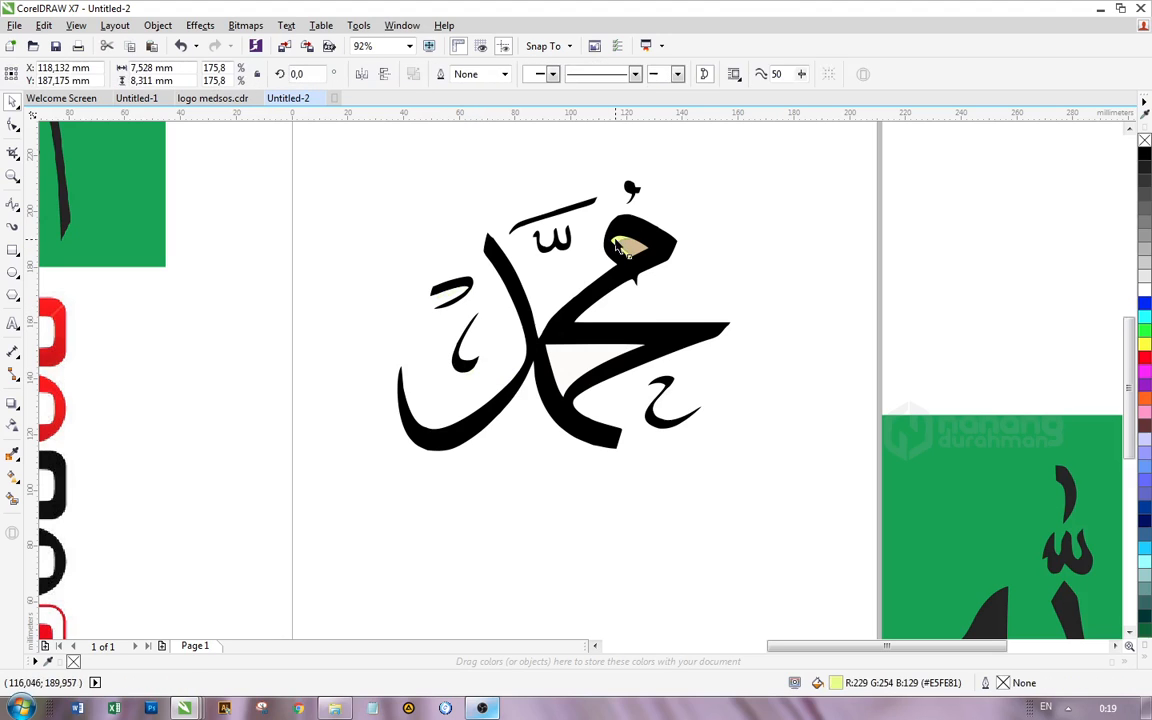
click(746, 280)
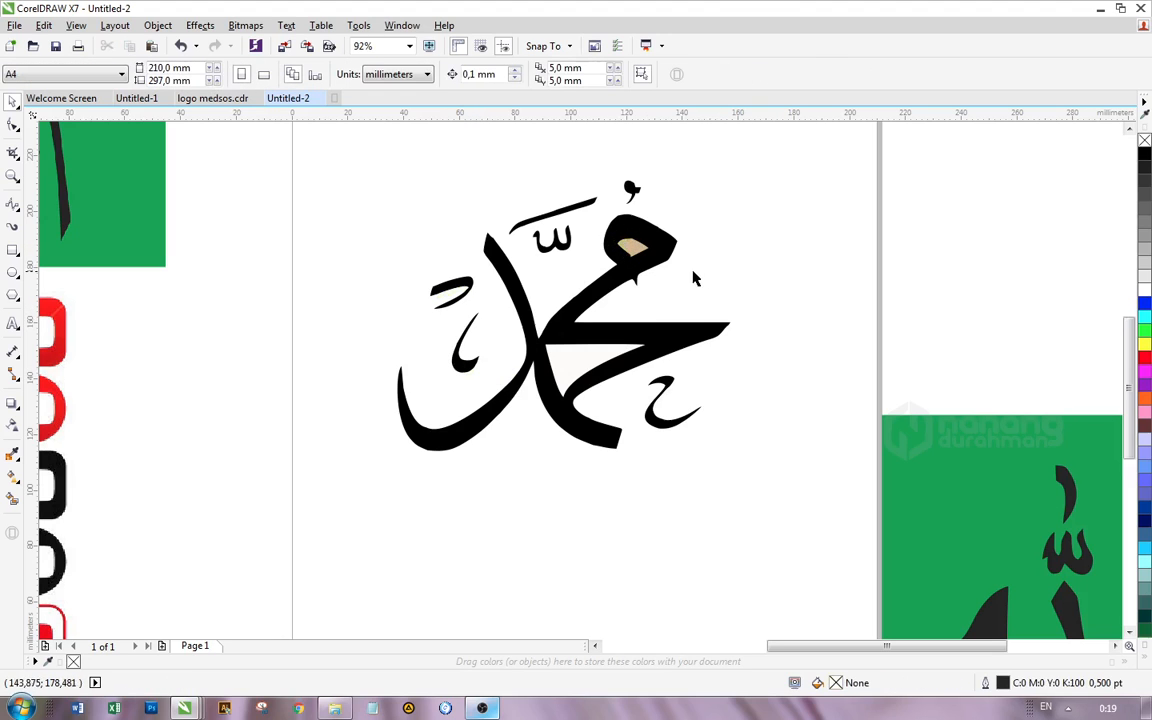
- Try deleting the beige piece inside the upper loop, and undo the deletion
click(627, 246)
key(Delete)
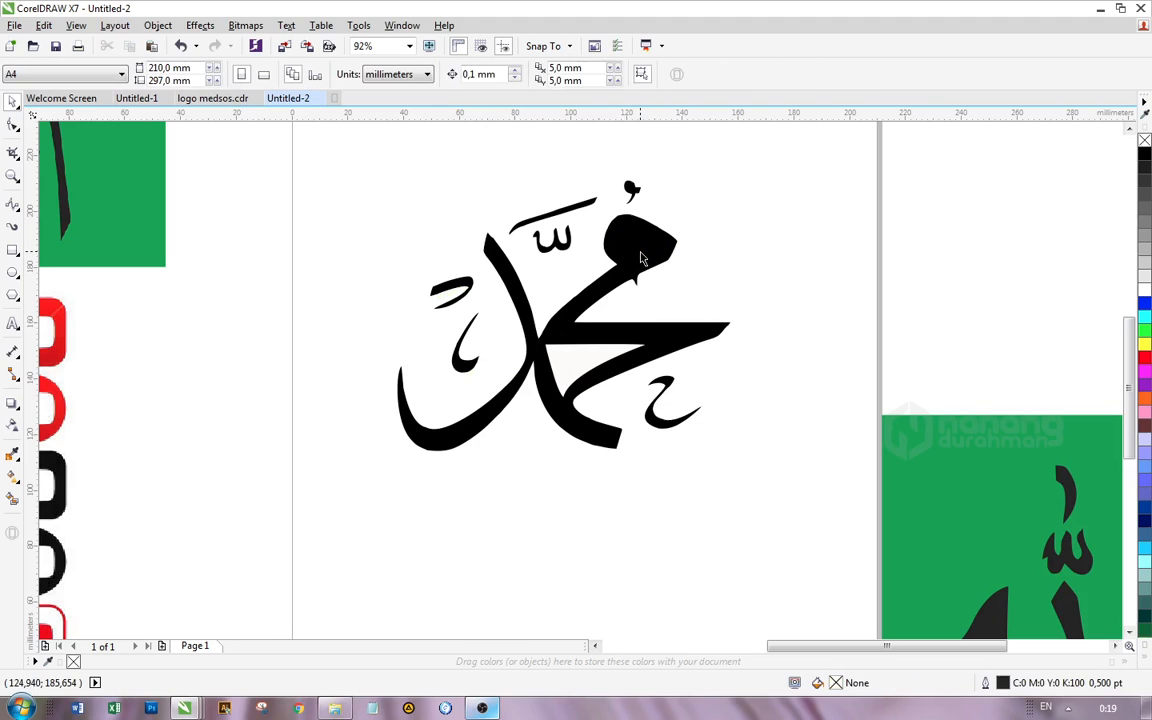
key(ctrl+z)
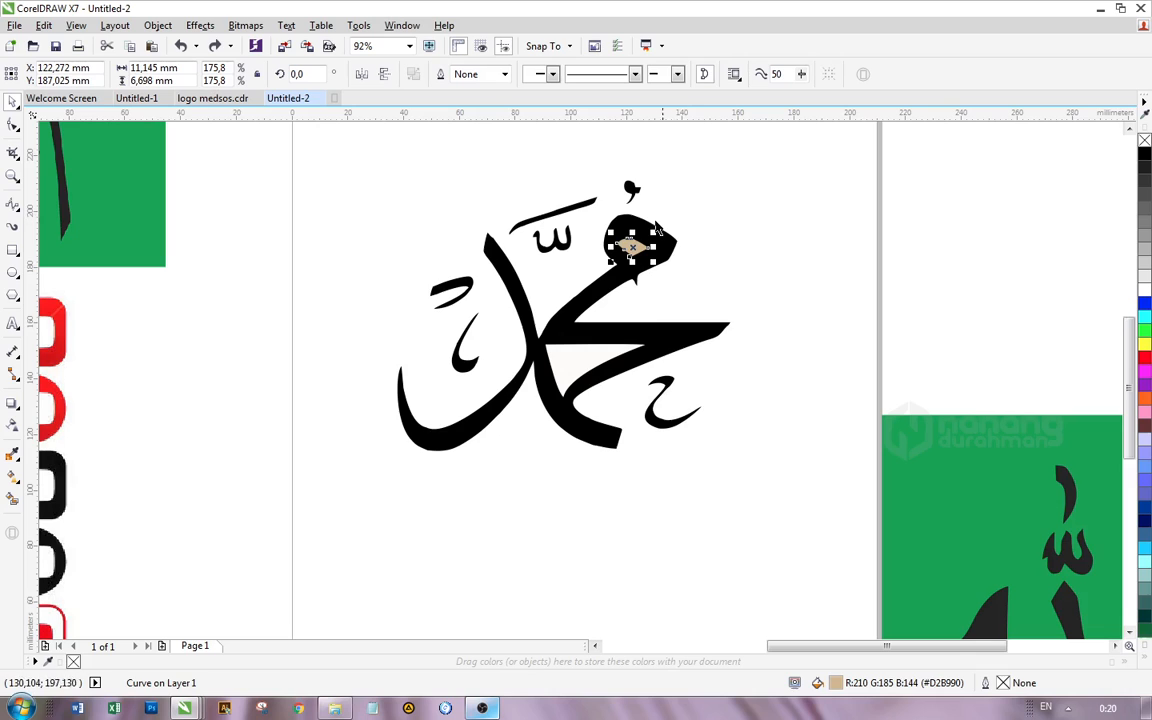
- Trim the black lettering with the beige piece inside the upper loop, and move that piece aside to the right of the lettering
click(689, 206)
click(647, 246)
shift+click(636, 229)
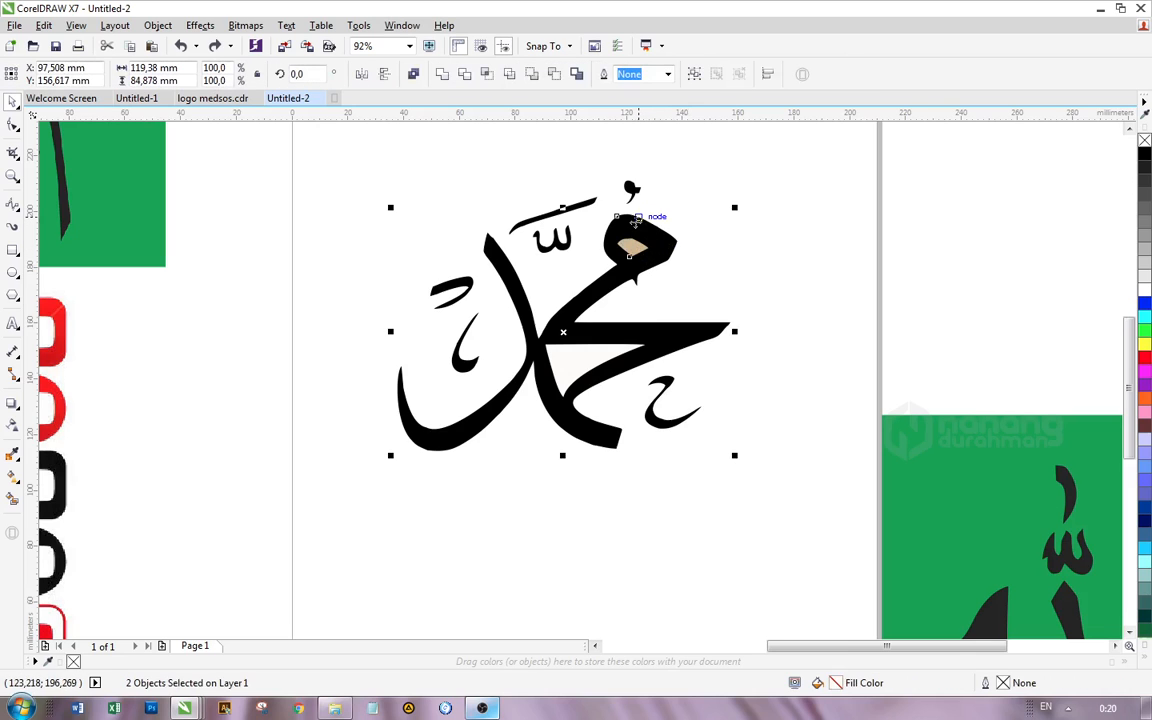
click(464, 74)
click(828, 231)
drag(640, 248, 815, 232)
- Try moving the off-white piece out of the triangular opening under the horizontal stroke, and undo the move
click(591, 363)
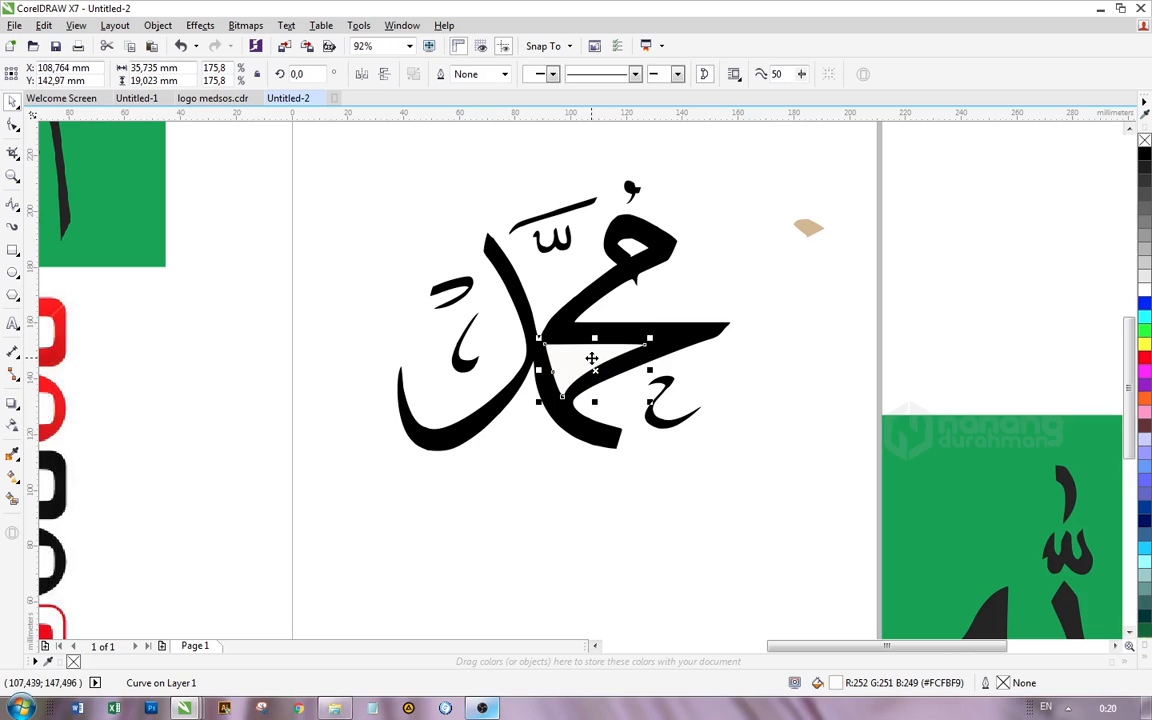
drag(591, 357, 740, 318)
key(ctrl+z)
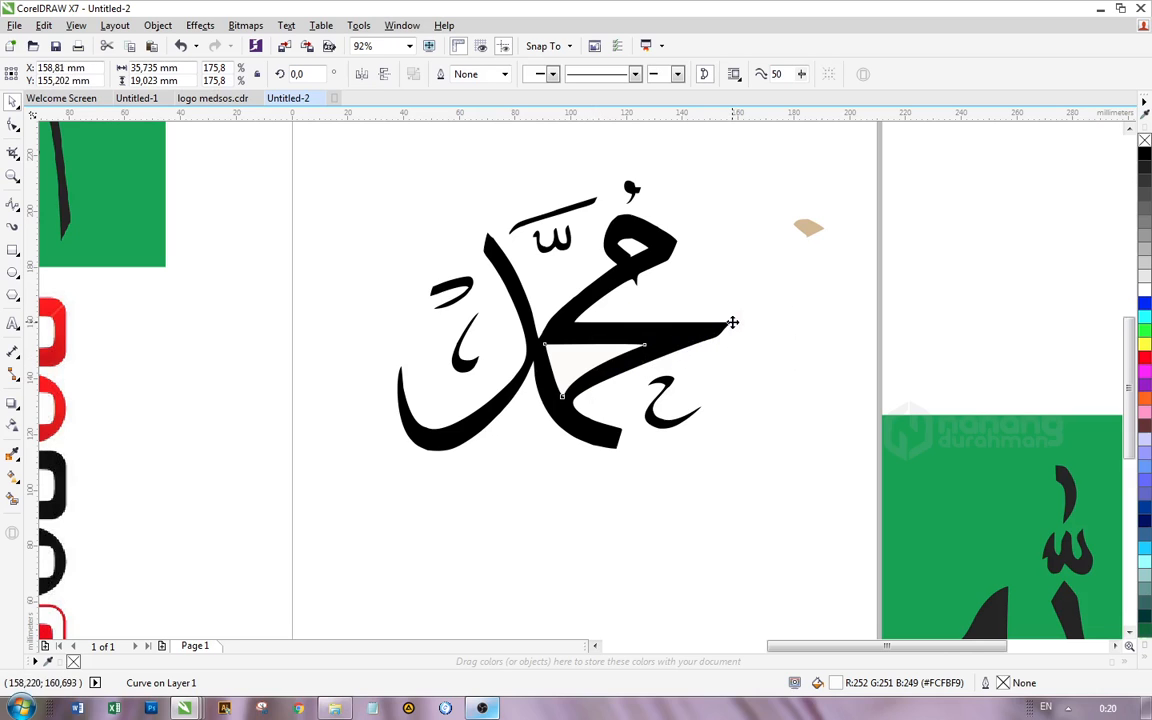
- Try shifting the off-white triangular piece toward the far end of the horizontal stroke, and undo that shift
click(613, 332)
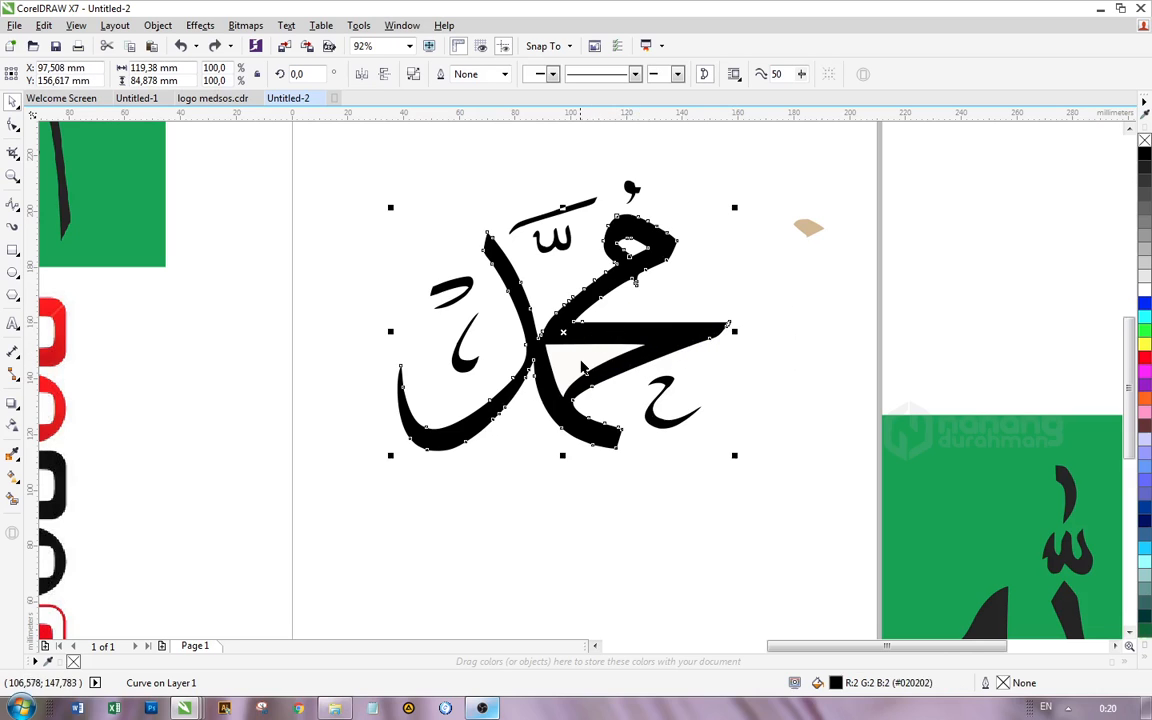
click(582, 358)
drag(574, 357, 694, 325)
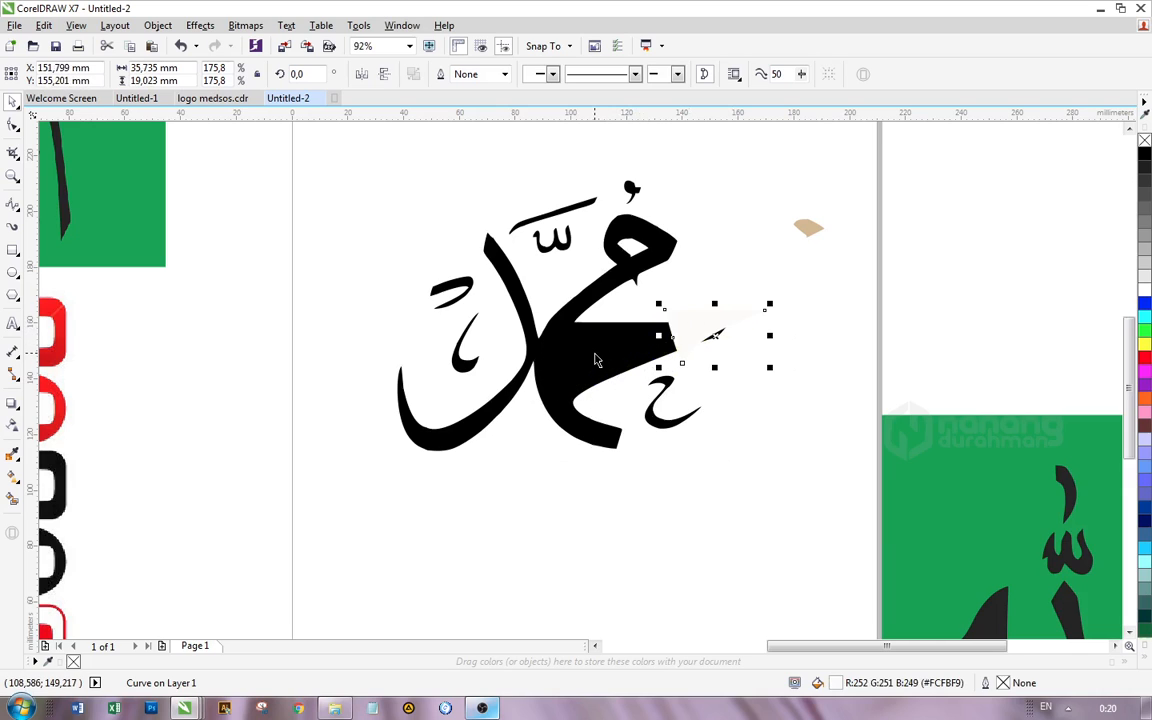
key(ctrl+z)
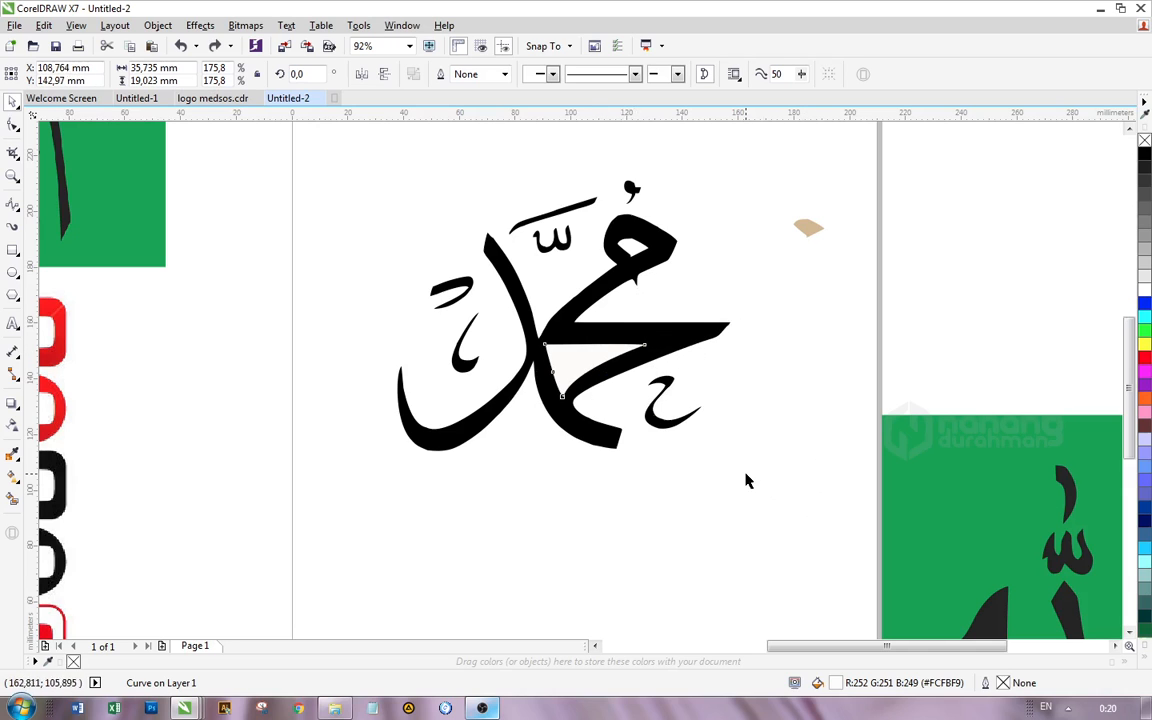
- Try trimming the black lettering with the off-white piece and moving that piece aside, and undo back until the beige piece is inside the upper loop
drag(746, 476, 185, 141)
click(537, 162)
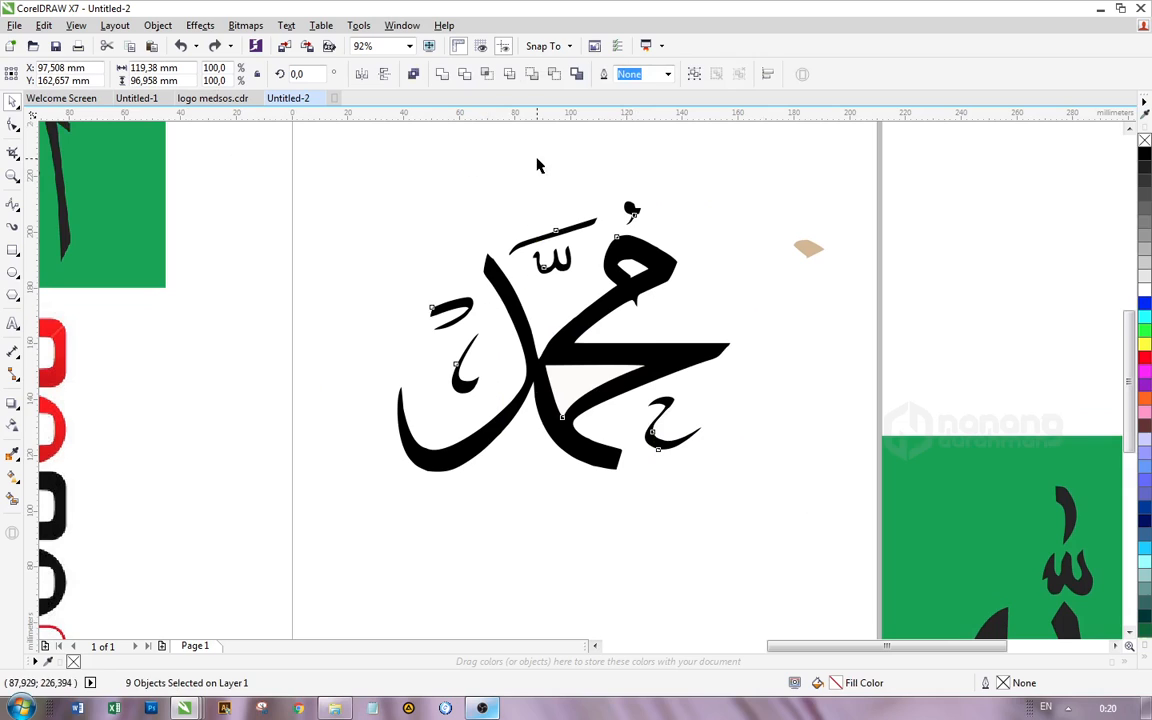
click(526, 335)
shift+click(585, 373)
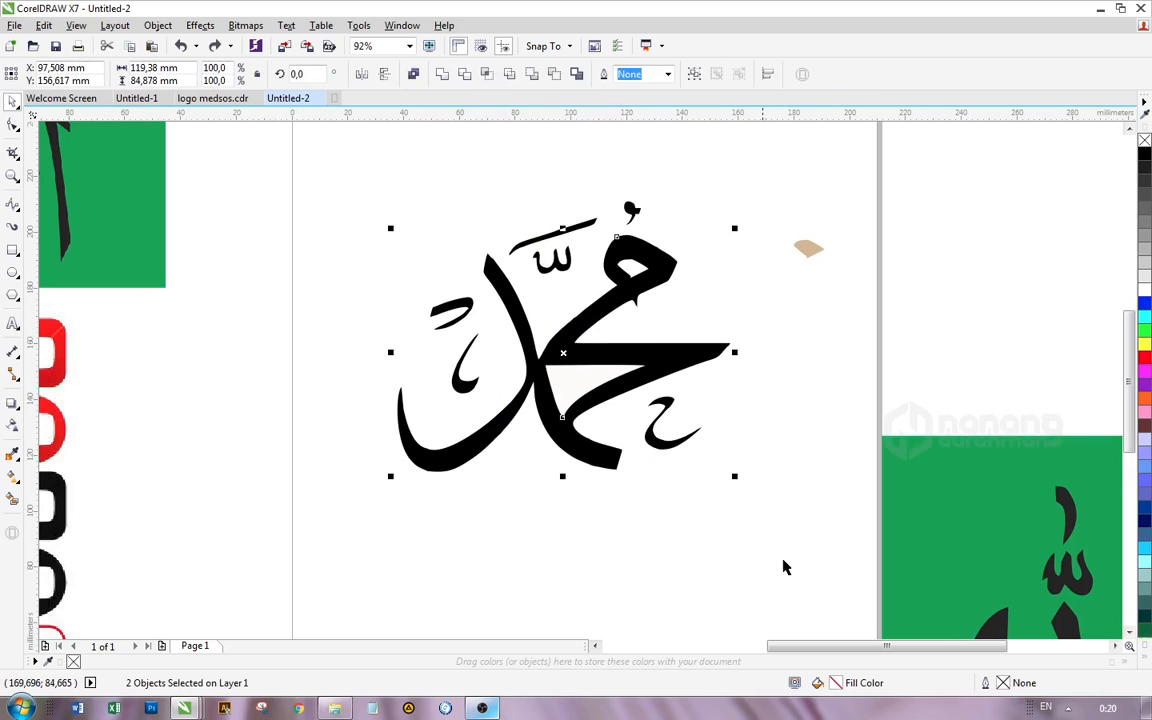
drag(756, 545, 275, 160)
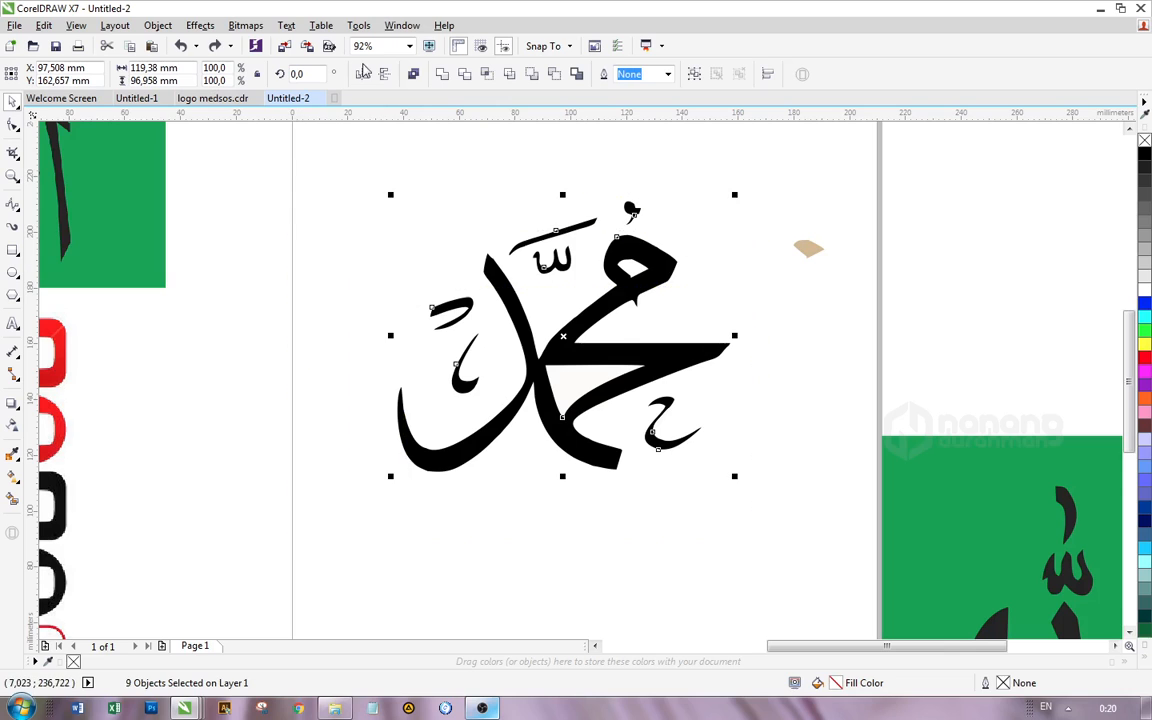
click(464, 74)
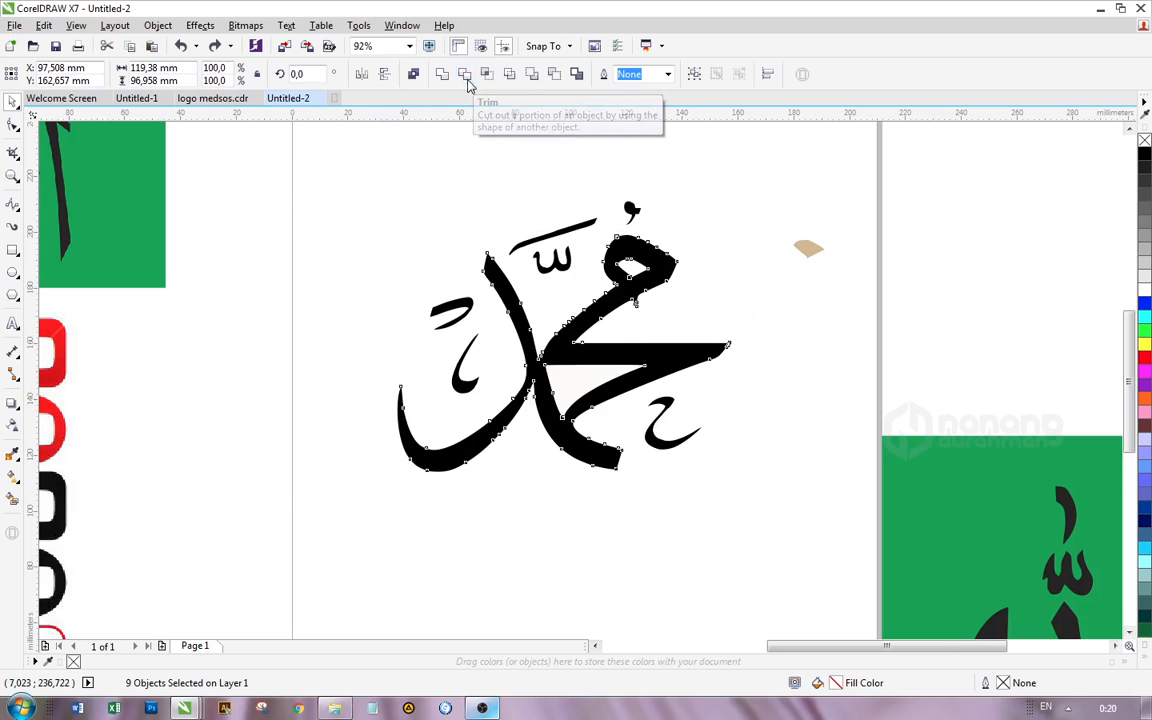
click(726, 198)
click(569, 391)
drag(566, 381, 885, 305)
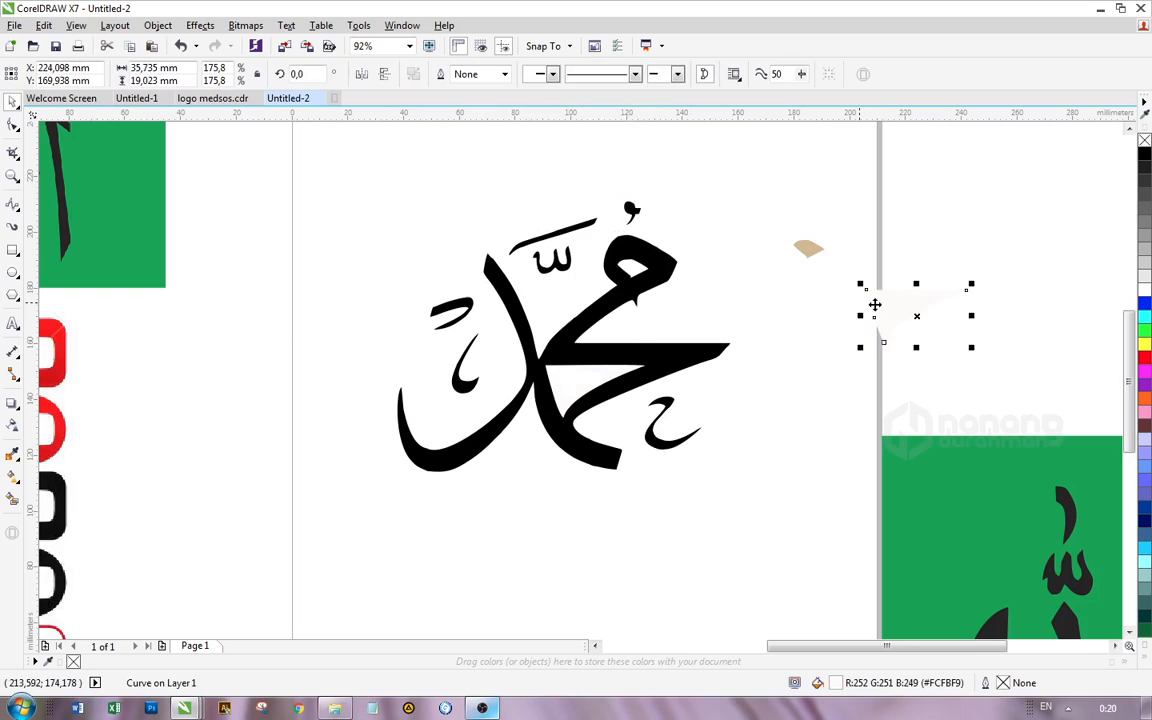
key(ctrl+z)
key(ctrl+z)
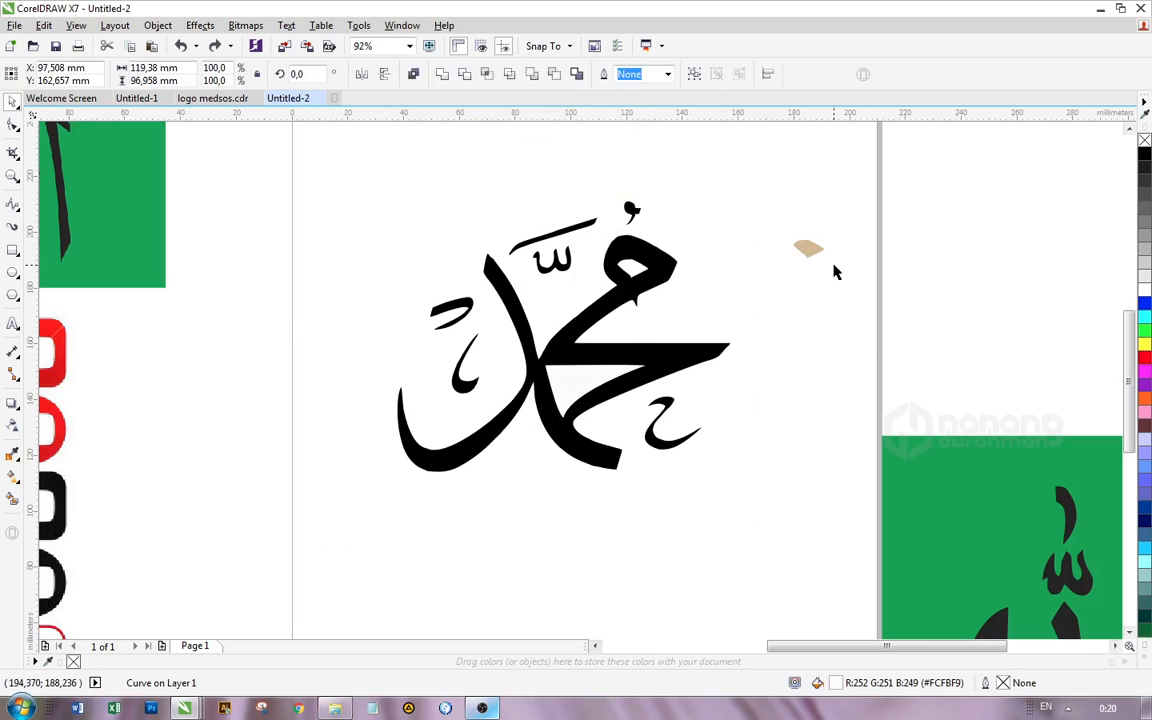
key(ctrl+z)
- Try trimming all the lettering pieces at once and moving the beige and off-white pieces out, and return the beige piece to the upper loop
click(754, 333)
click(634, 272)
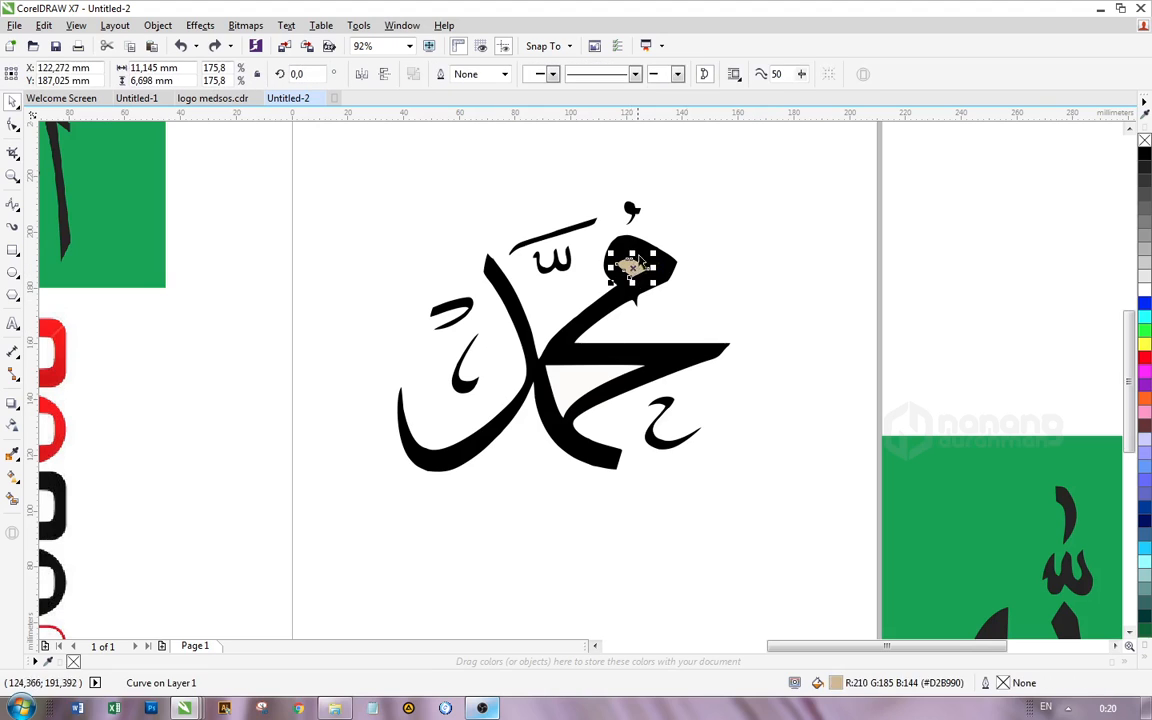
shift+click(645, 250)
click(823, 314)
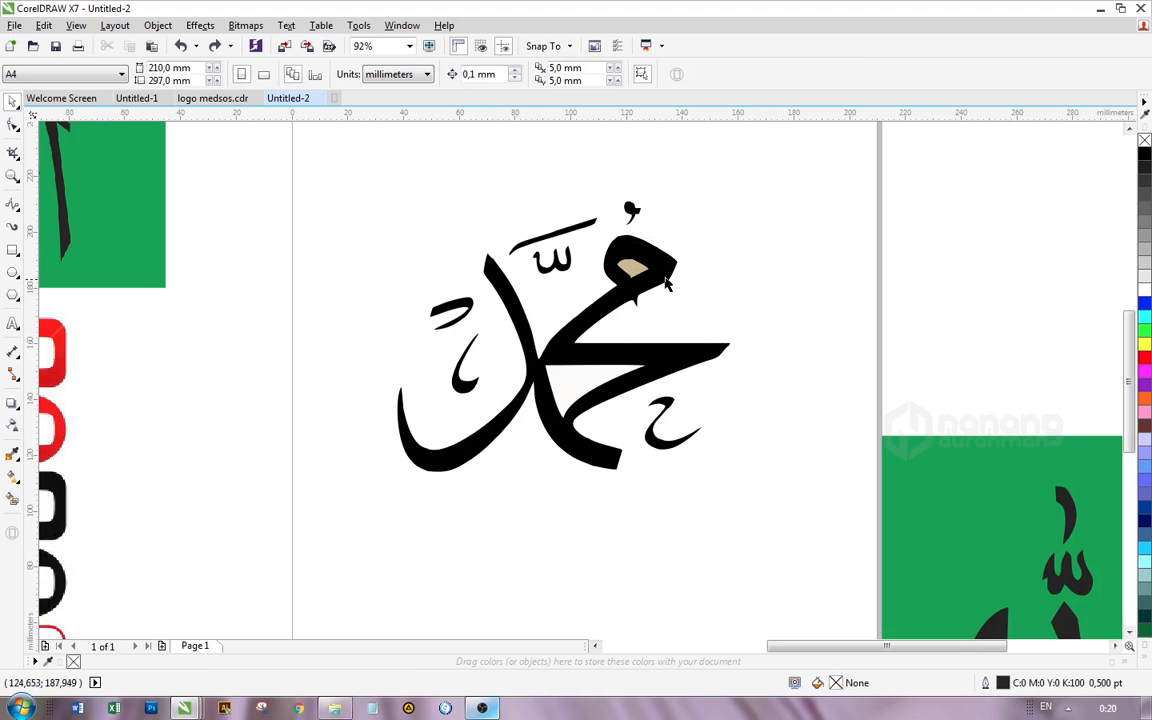
drag(792, 522, 244, 149)
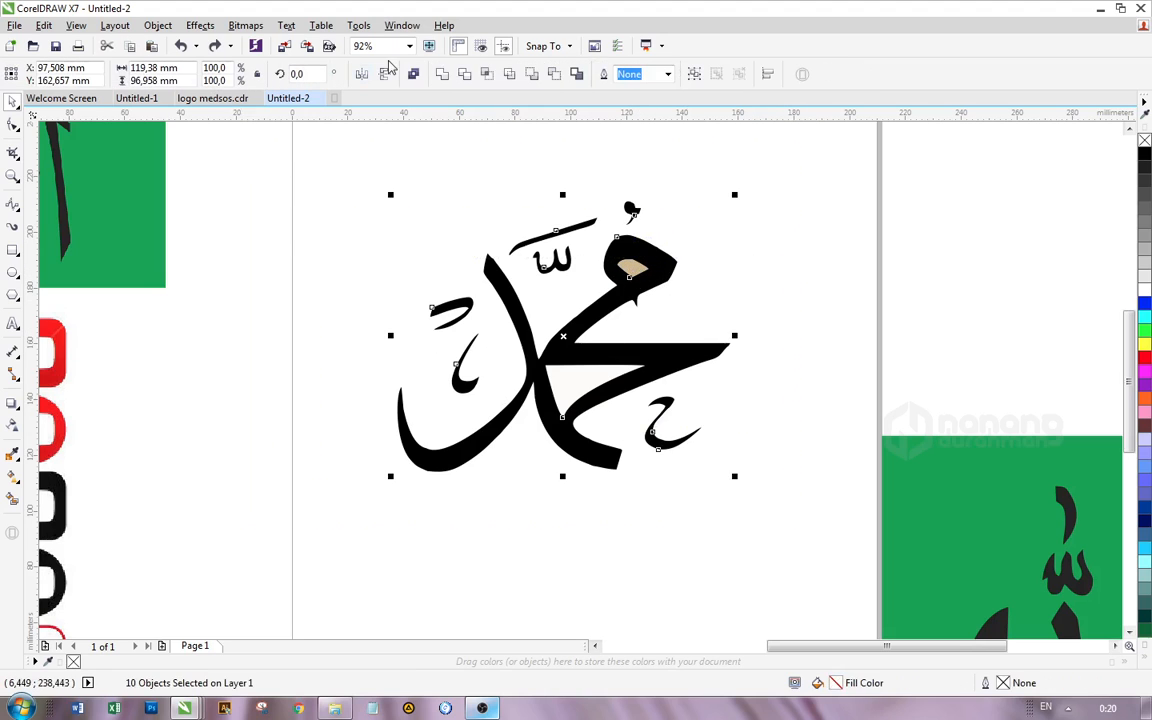
click(467, 77)
click(704, 244)
drag(638, 264, 820, 272)
drag(575, 380, 858, 421)
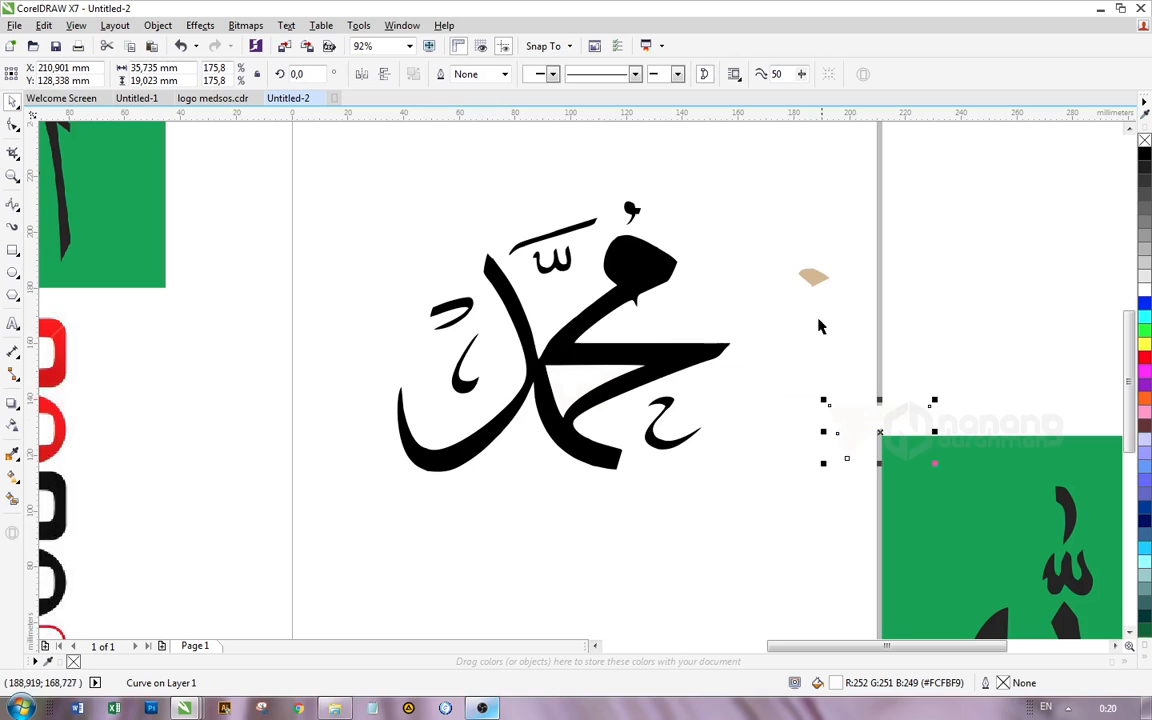
drag(813, 277, 630, 265)
- Move the off-white piece out to the right of the lettering, and trim the black lettering with the beige piece inside the upper loop
drag(569, 381, 904, 319)
click(628, 267)
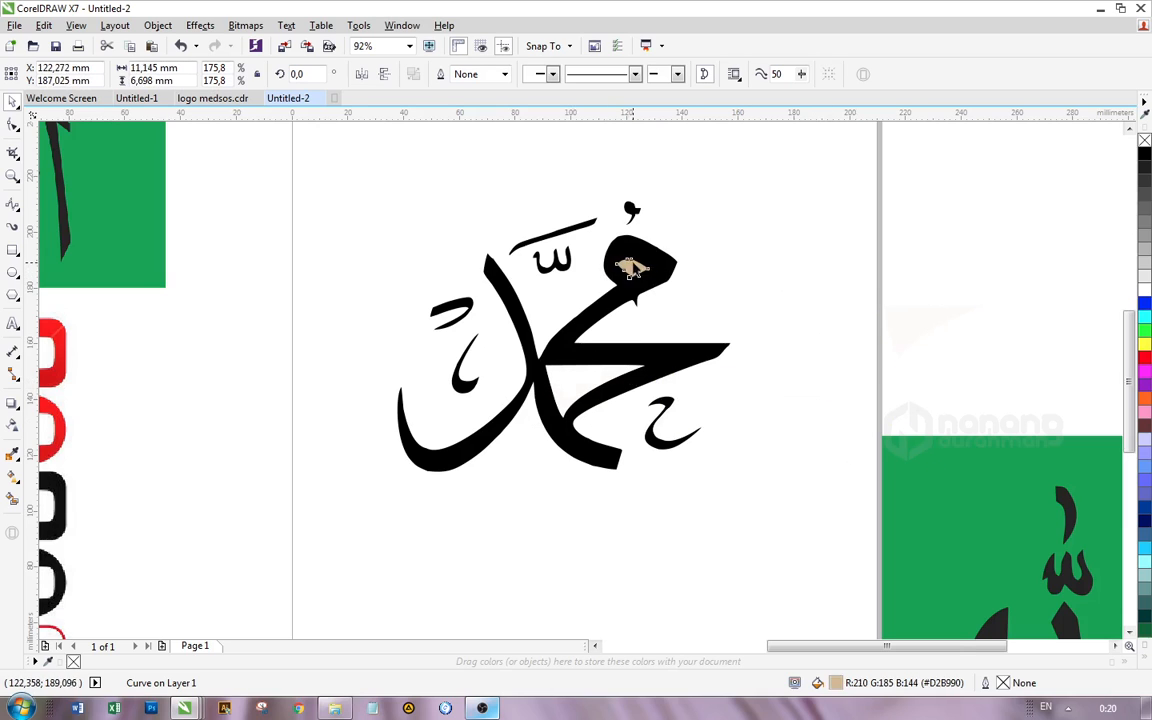
drag(854, 496, 278, 175)
click(466, 76)
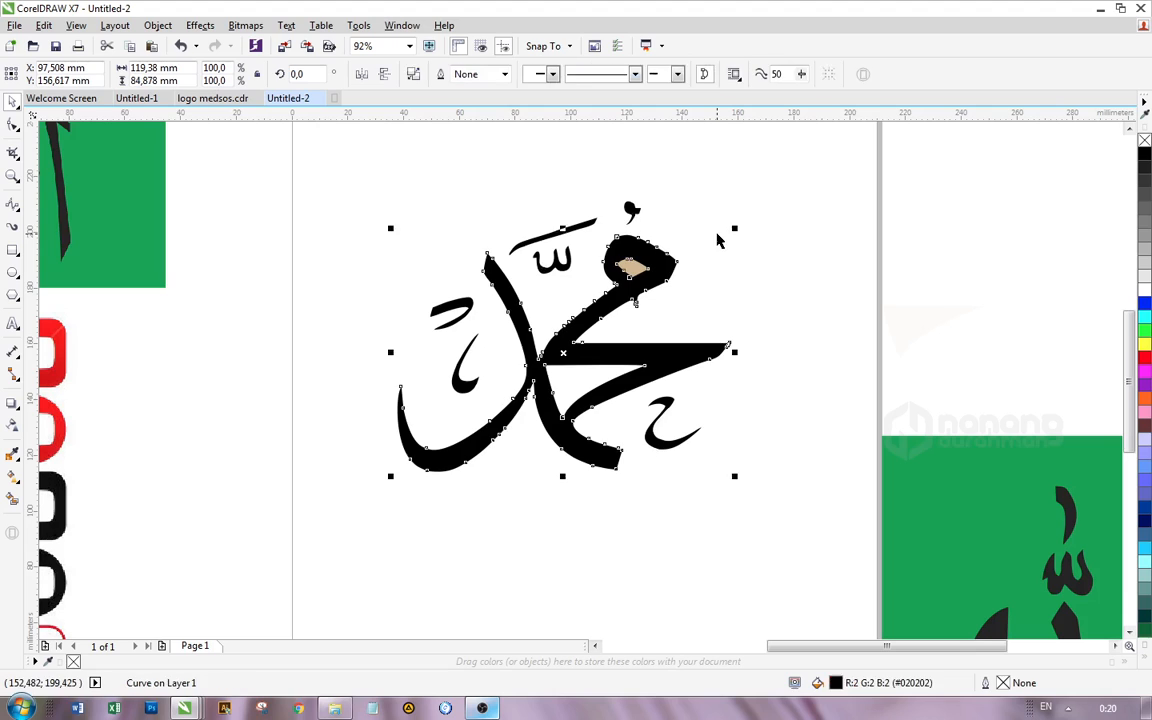
click(721, 237)
- Take the beige piece out of the upper loop and delete it
drag(633, 267, 804, 277)
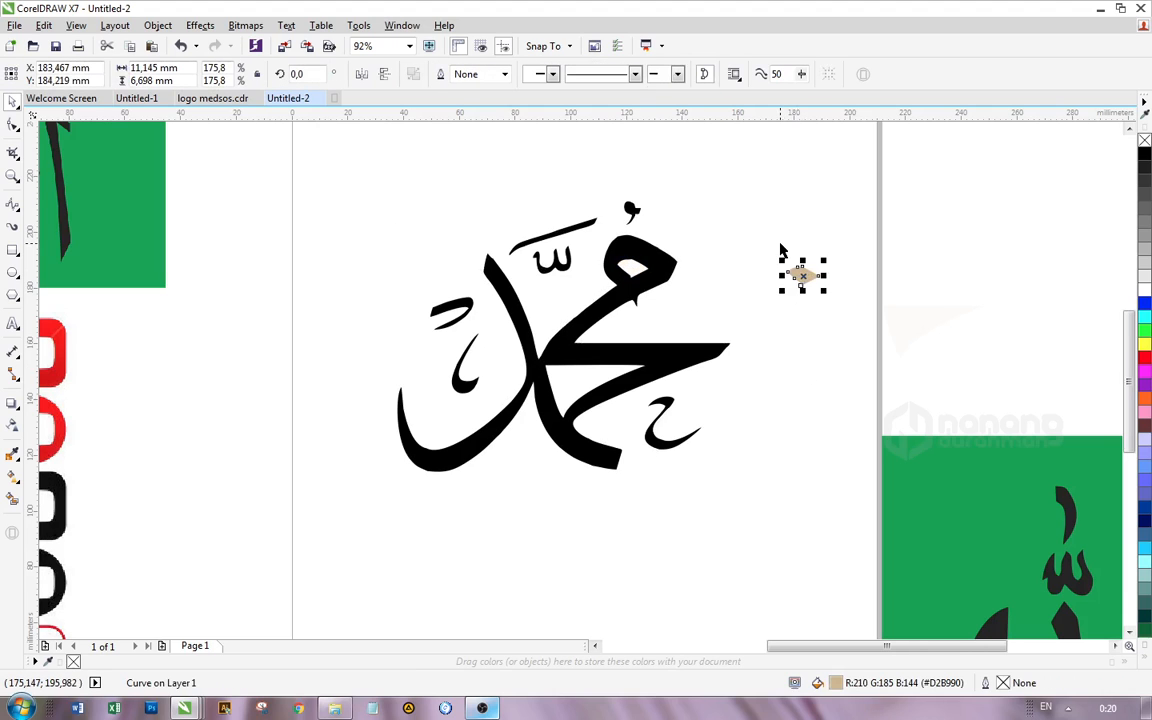
key(Delete)
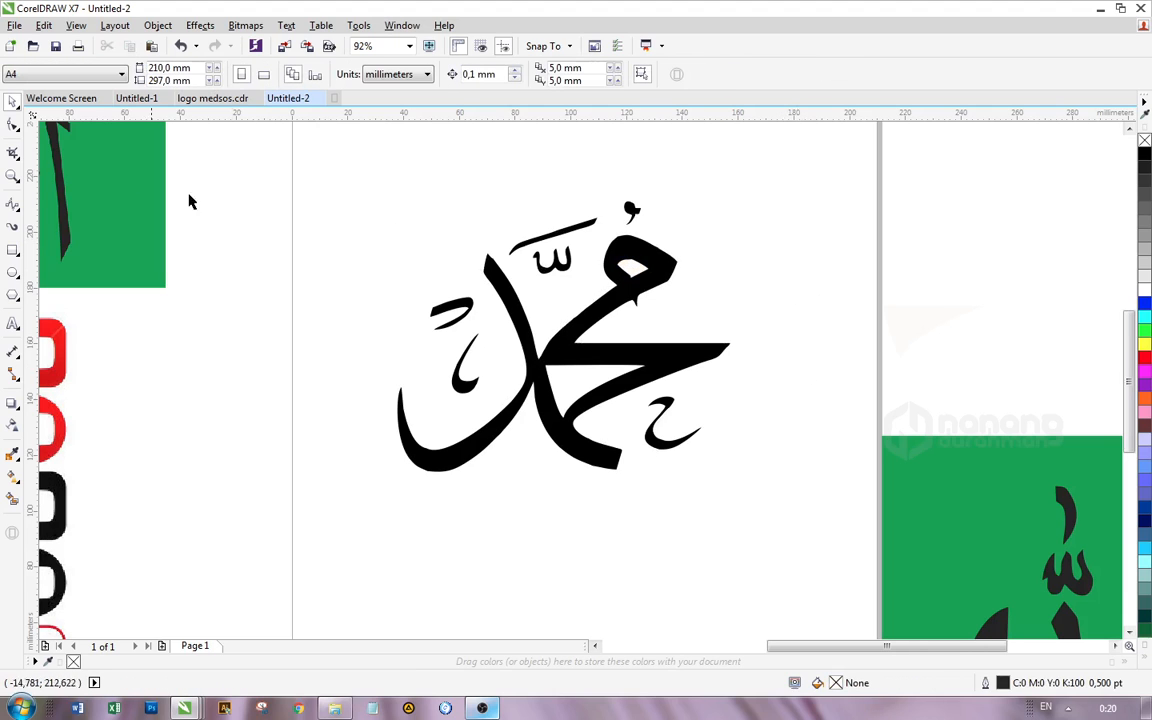
- Move the complete black lettering off the page to the empty area above the large green calligraphy
click(12, 176)
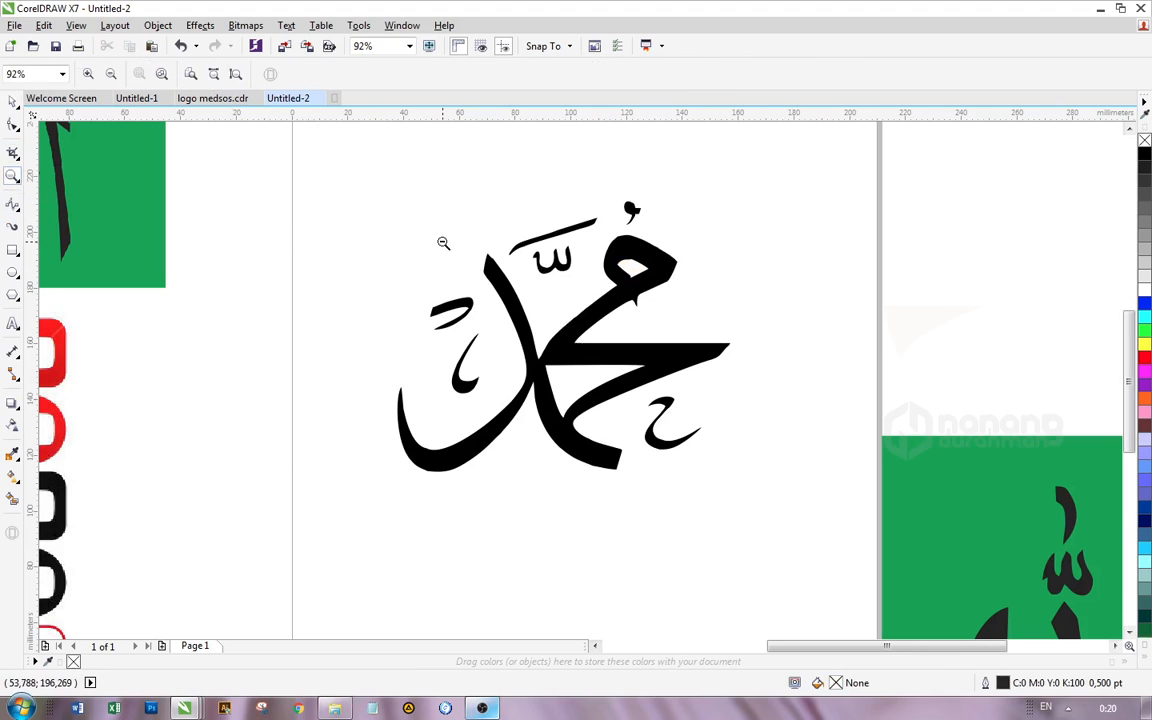
right_click(397, 218)
click(12, 101)
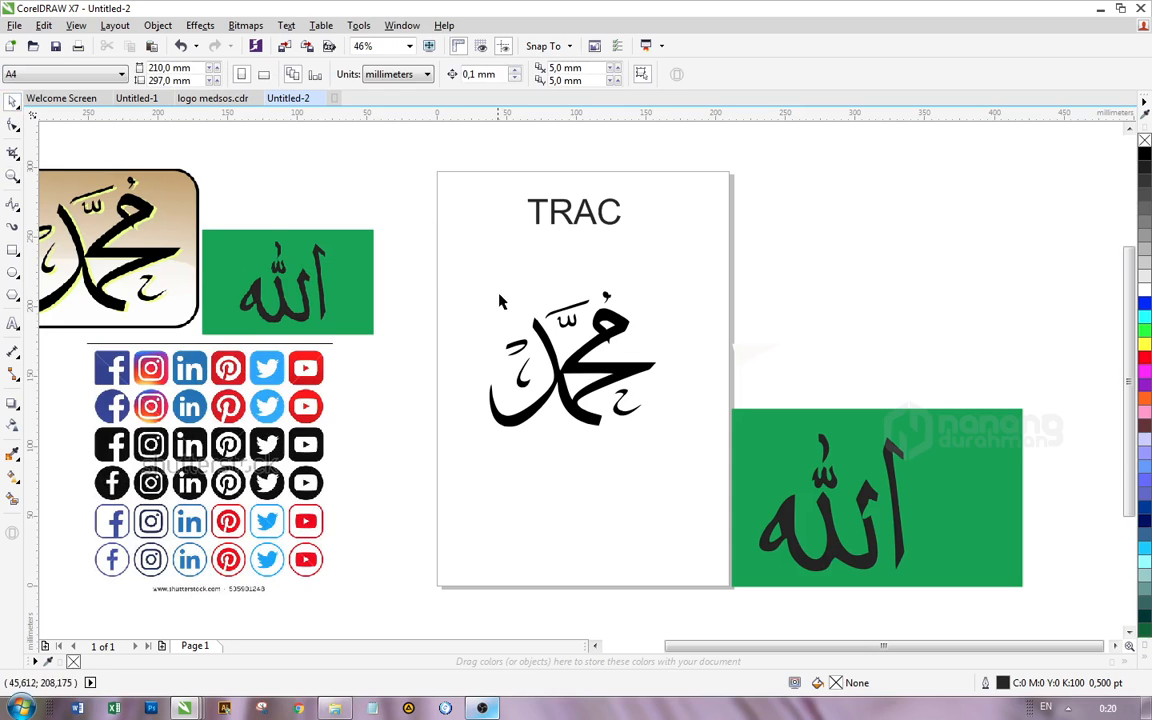
drag(481, 262, 712, 476)
drag(564, 380, 858, 344)
- Place the social media icon bitmap on the page under the TRAC heading and enlarge it to about 194 × 199 mm
click(255, 450)
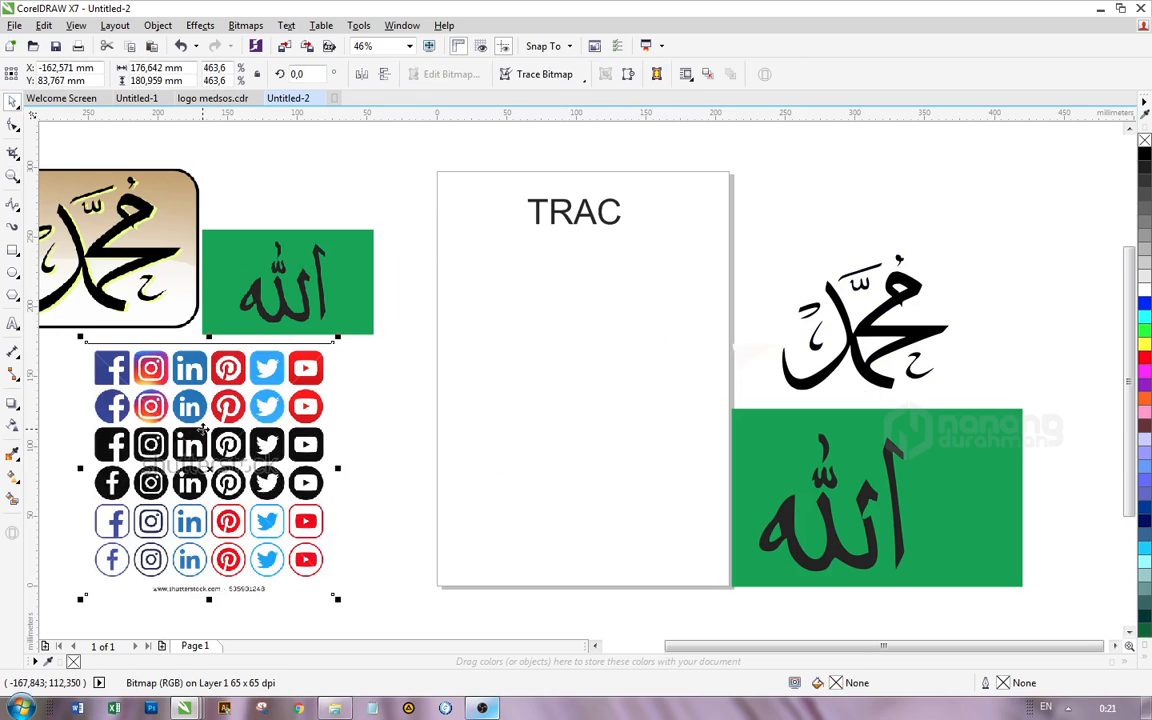
drag(202, 431, 567, 337)
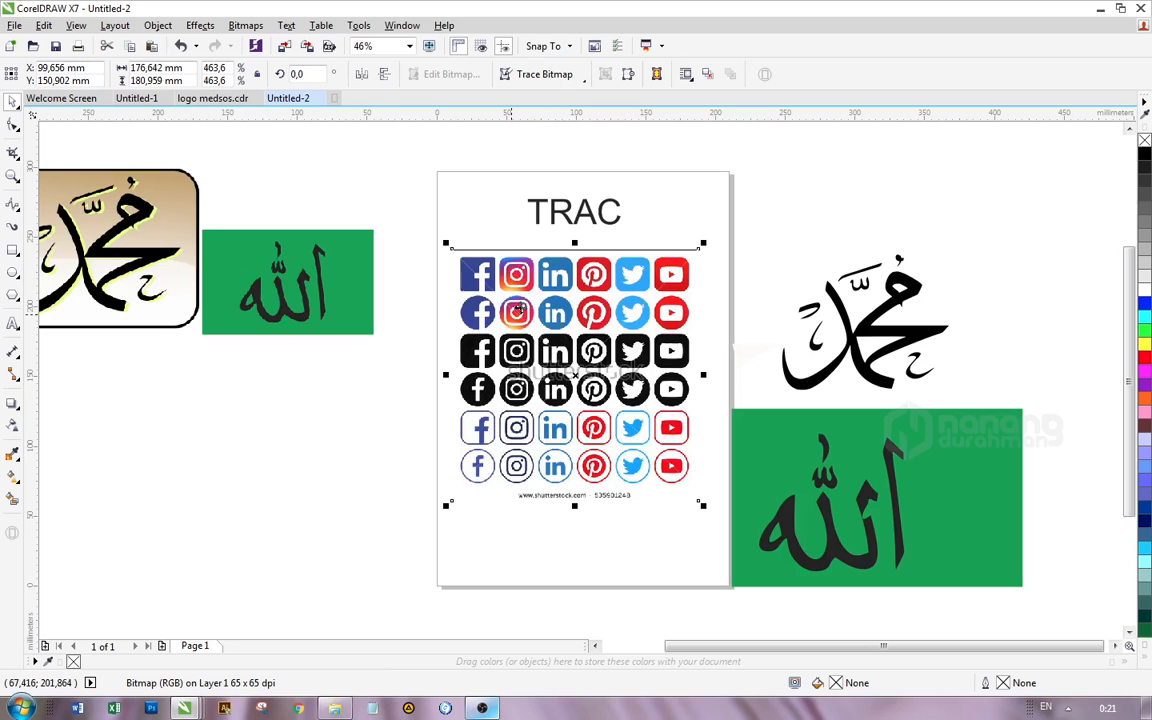
drag(703, 505, 726, 531)
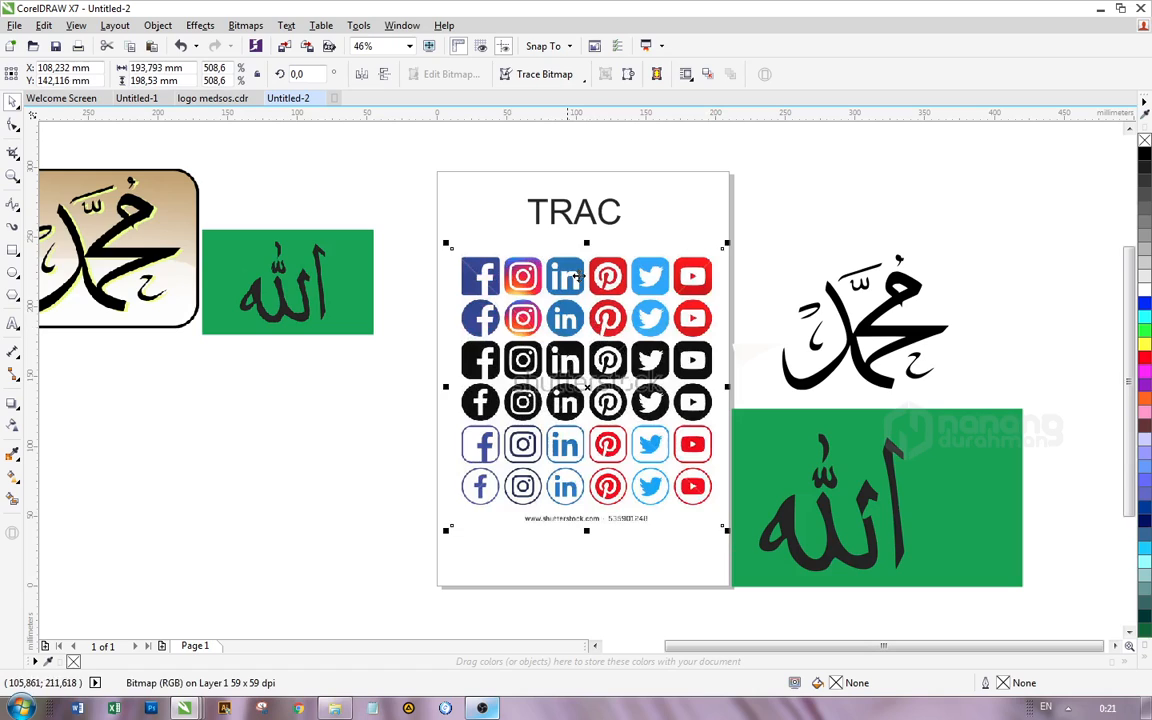
click(500, 216)
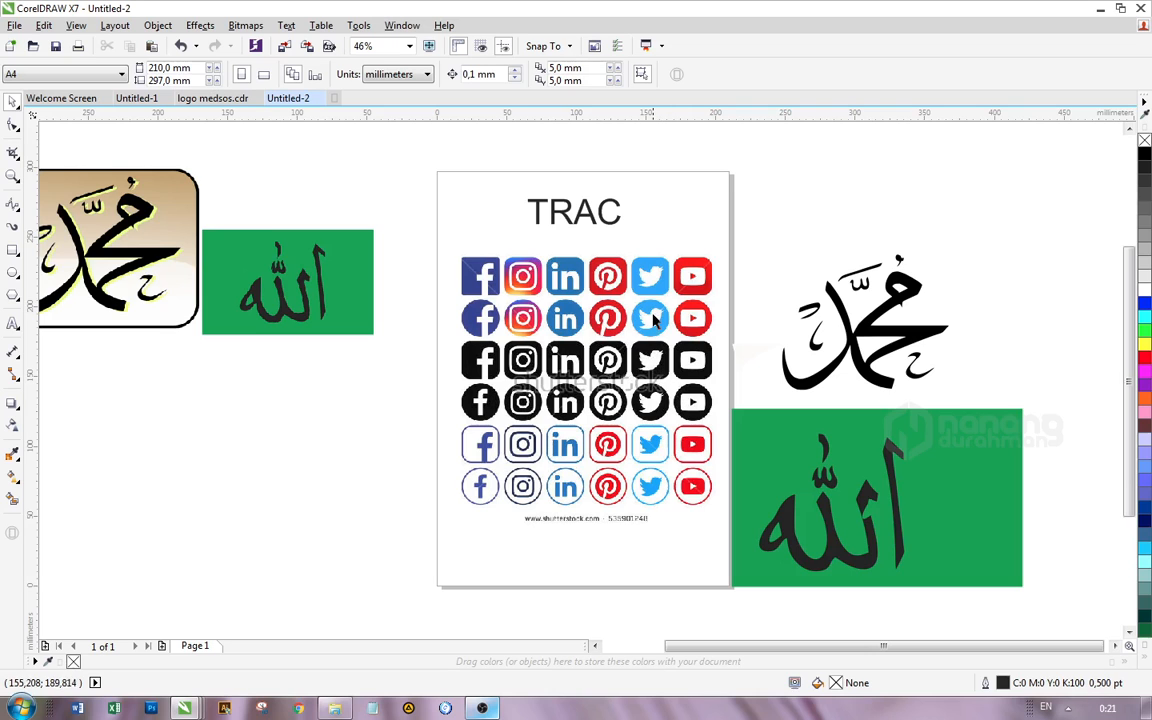
mouse_move(661, 280)
mouse_down()
mouse_move(375, 388)
mouse_move(583, 352)
mouse_move(609, 301)
mouse_move(630, 302)
mouse_move(659, 273)
mouse_up()
- Quick Trace the social media icon bitmap, and separate the original to the left of the page with the traced group on the page
right_click(617, 263)
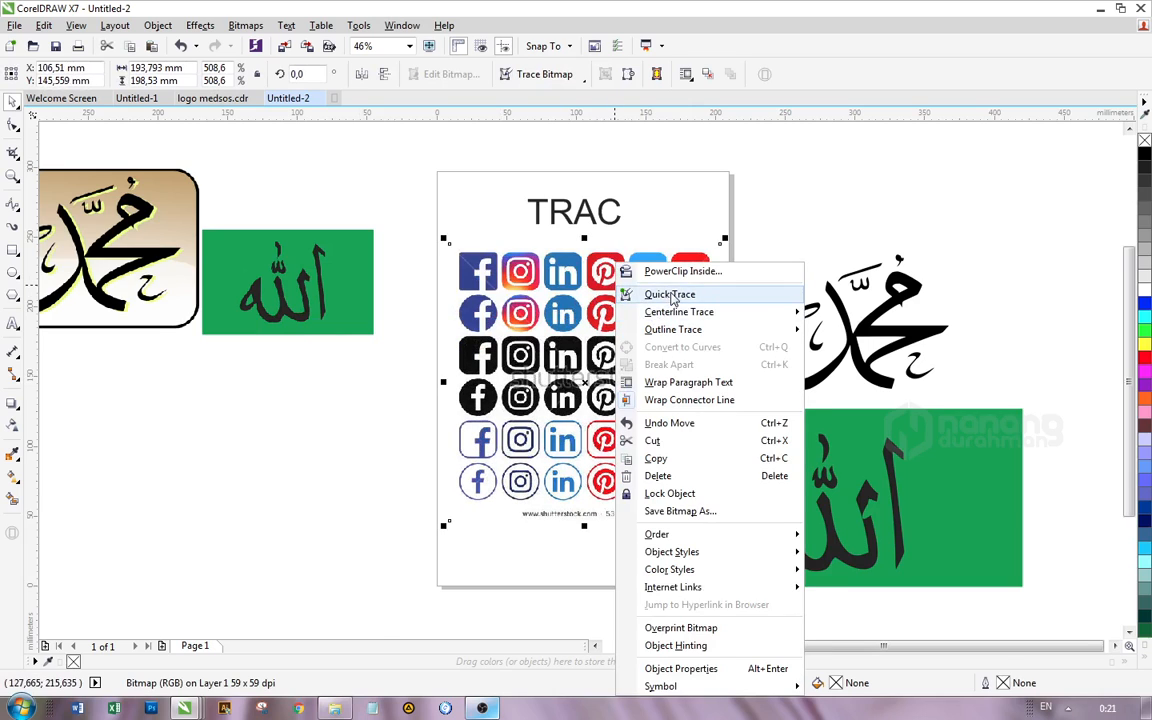
click(671, 296)
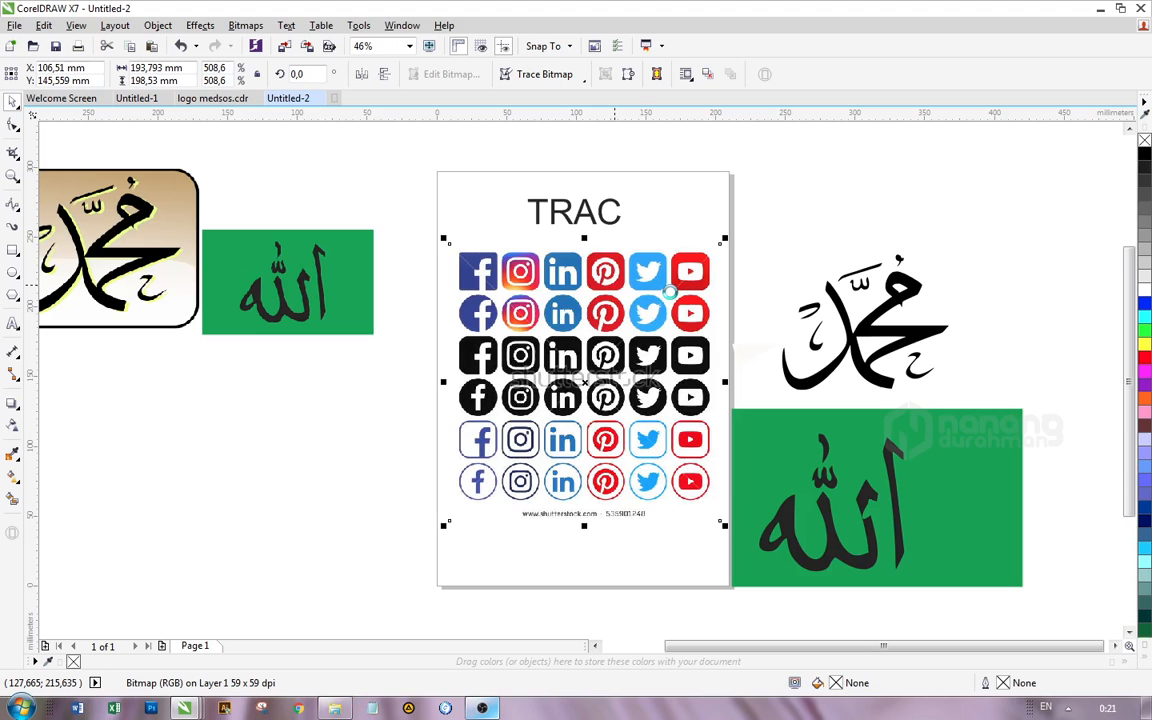
mouse_move(648, 270)
mouse_down()
mouse_move(647, 428)
mouse_move(645, 290)
mouse_move(327, 386)
mouse_move(262, 425)
mouse_up()
drag(553, 536, 545, 336)
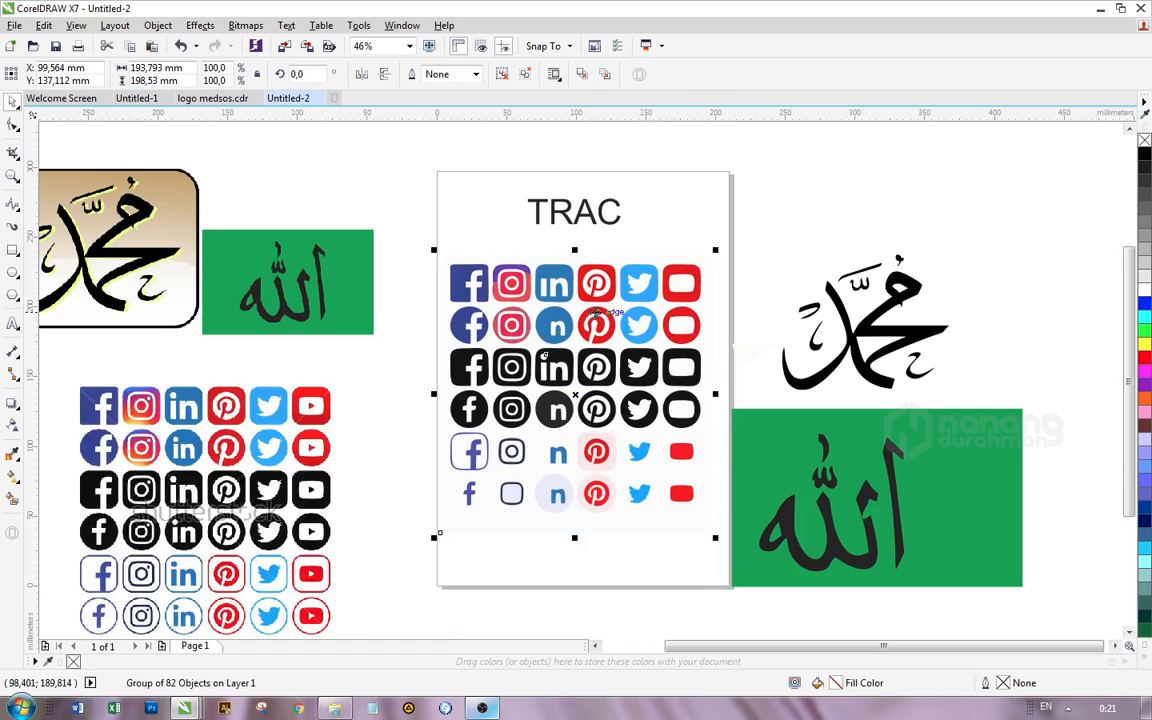
- Ungroup all objects of the traced social media icons
right_click(620, 312)
click(585, 278)
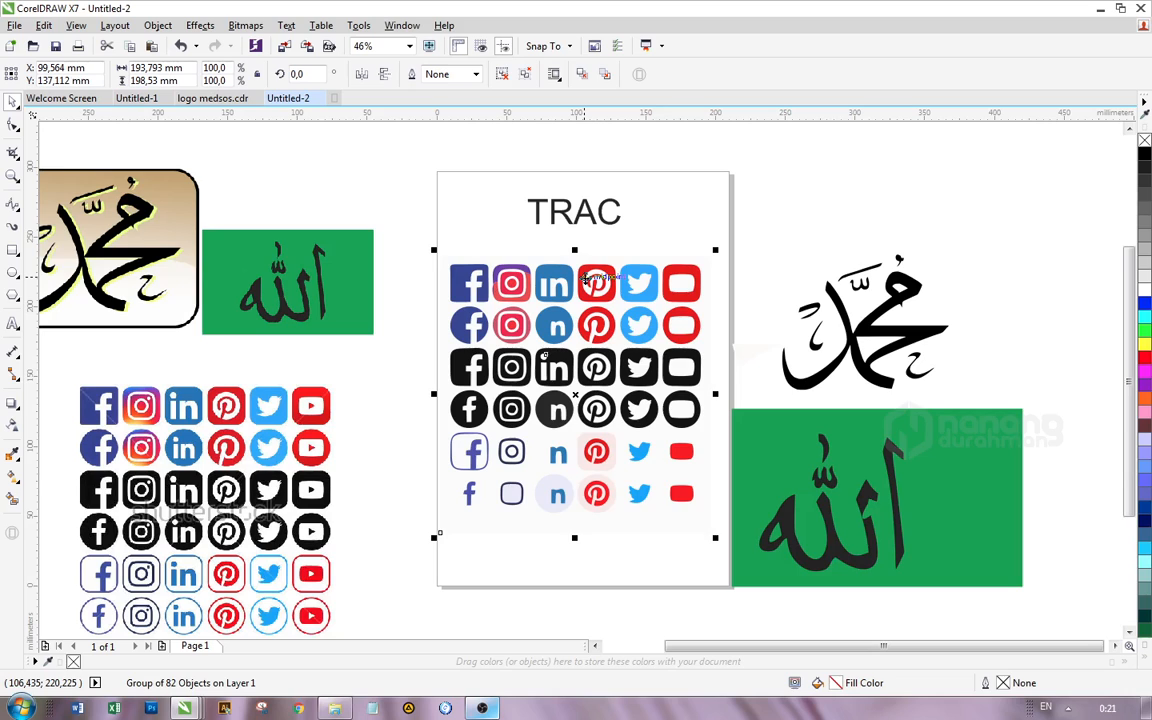
right_click(594, 280)
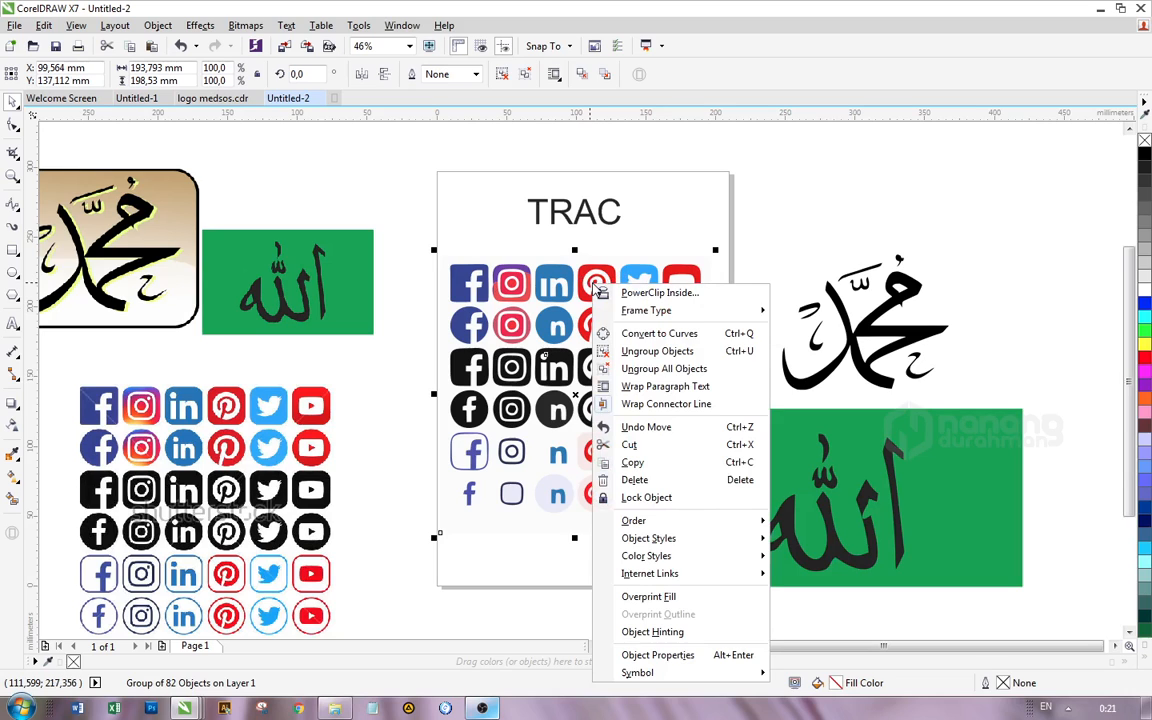
click(660, 369)
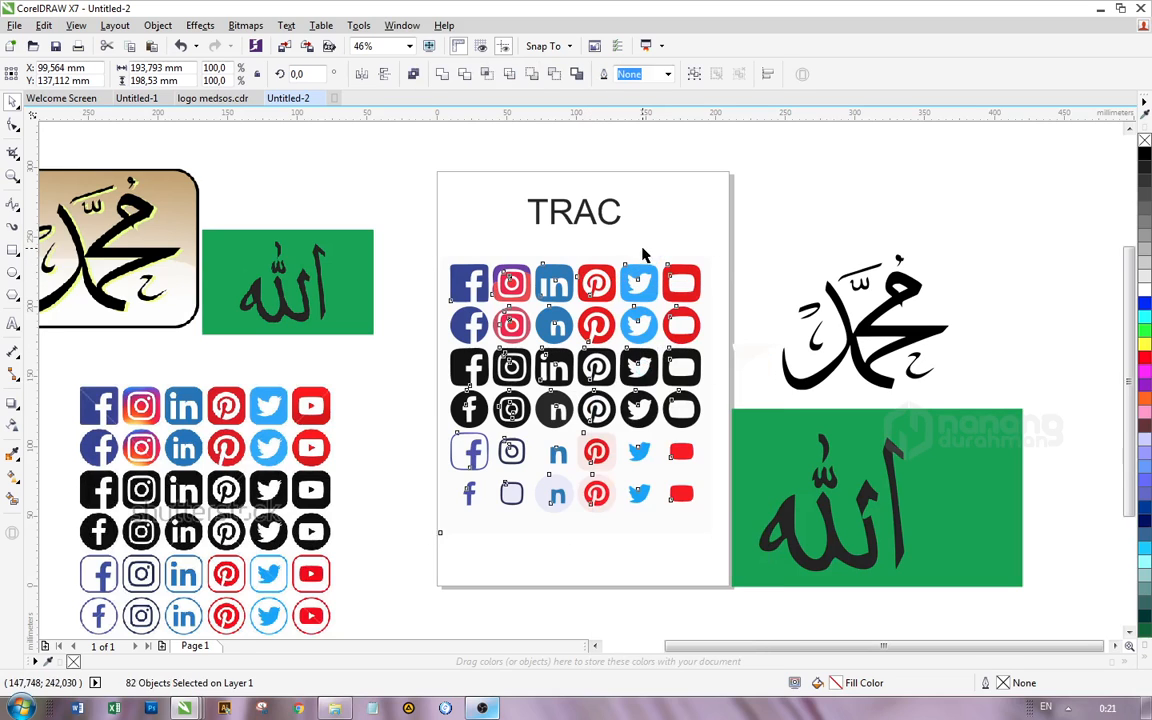
click(375, 228)
- Delete all traced icon pieces on the page except the Twitter column
drag(409, 245, 624, 550)
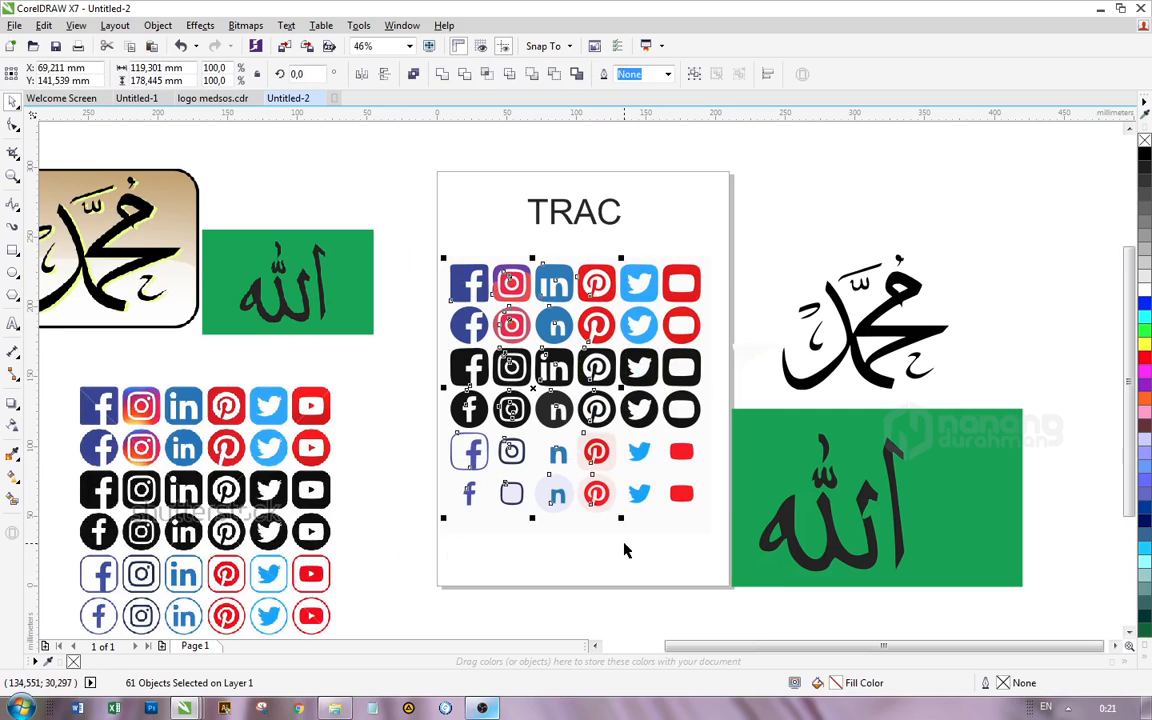
key(Delete)
drag(662, 240, 553, 314)
key(Delete)
click(688, 477)
key(Delete)
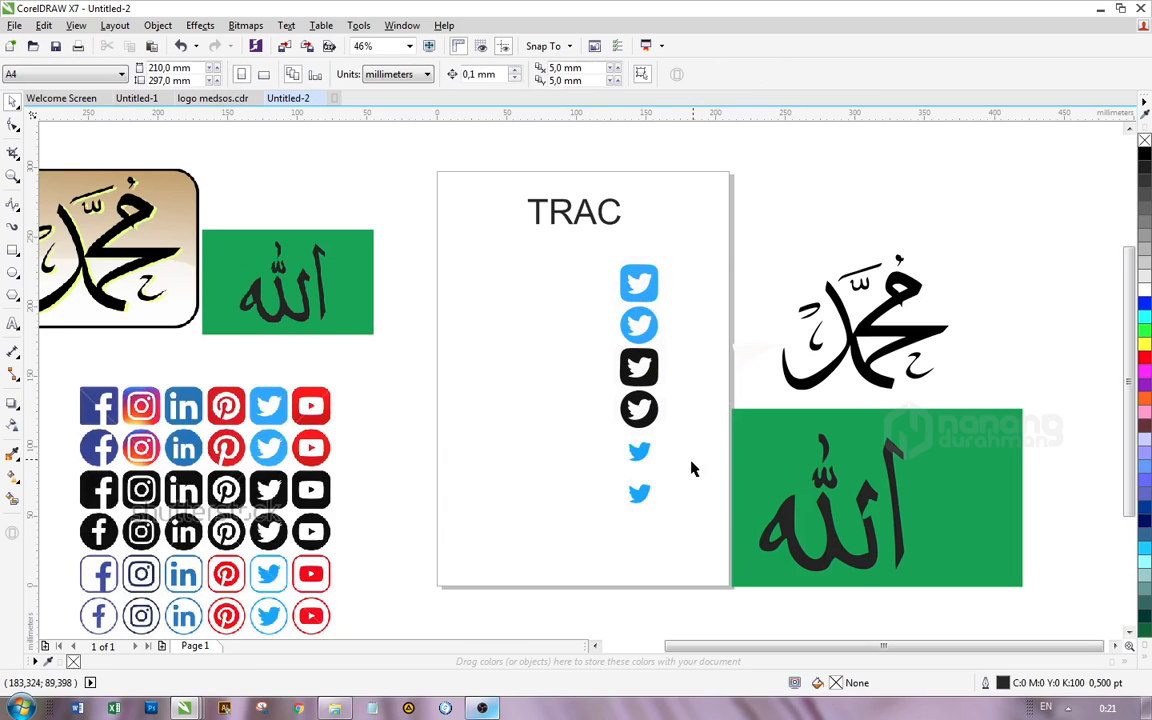
- Try deleting the Twitter icons between the blue square one and the lowest bird and enlarging the blue square icon, and undo both changes
drag(701, 475, 530, 303)
key(Delete)
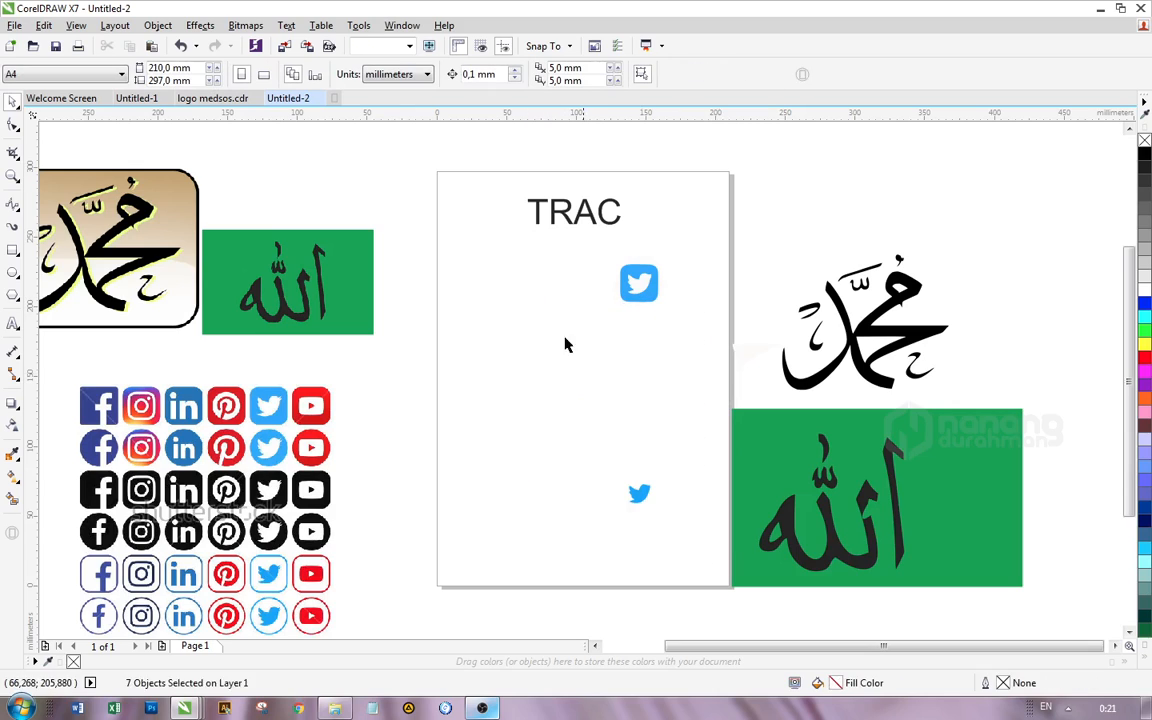
click(645, 289)
drag(690, 330, 603, 256)
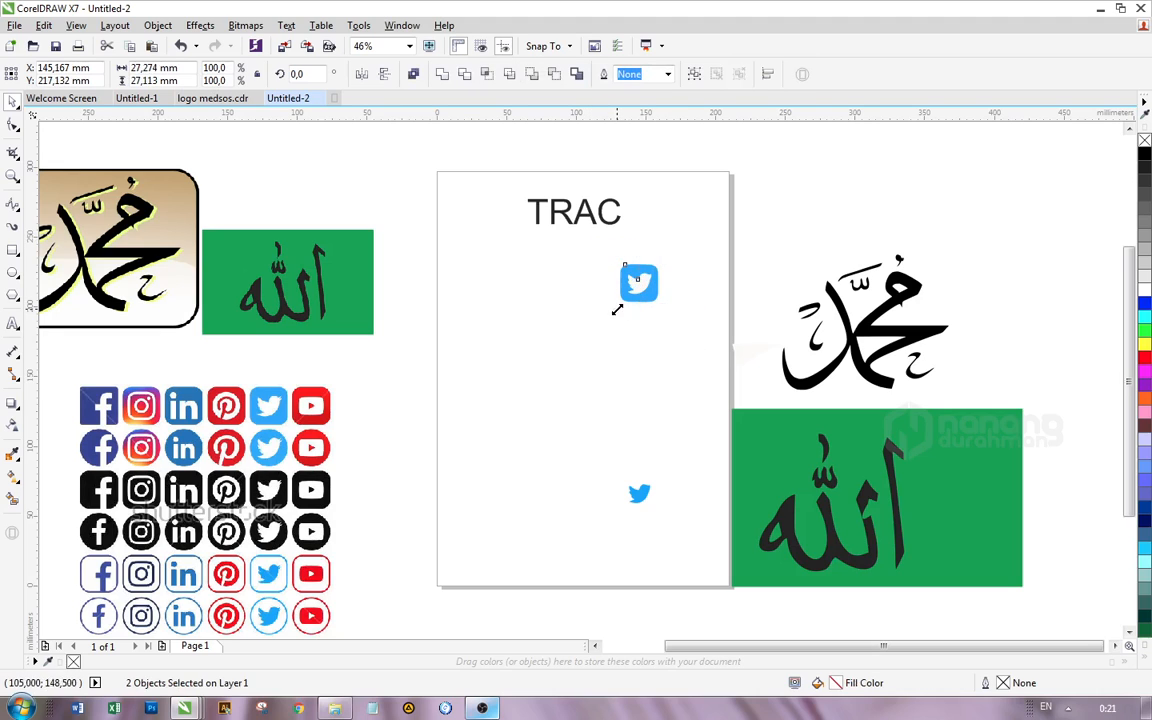
drag(614, 308, 470, 411)
click(653, 365)
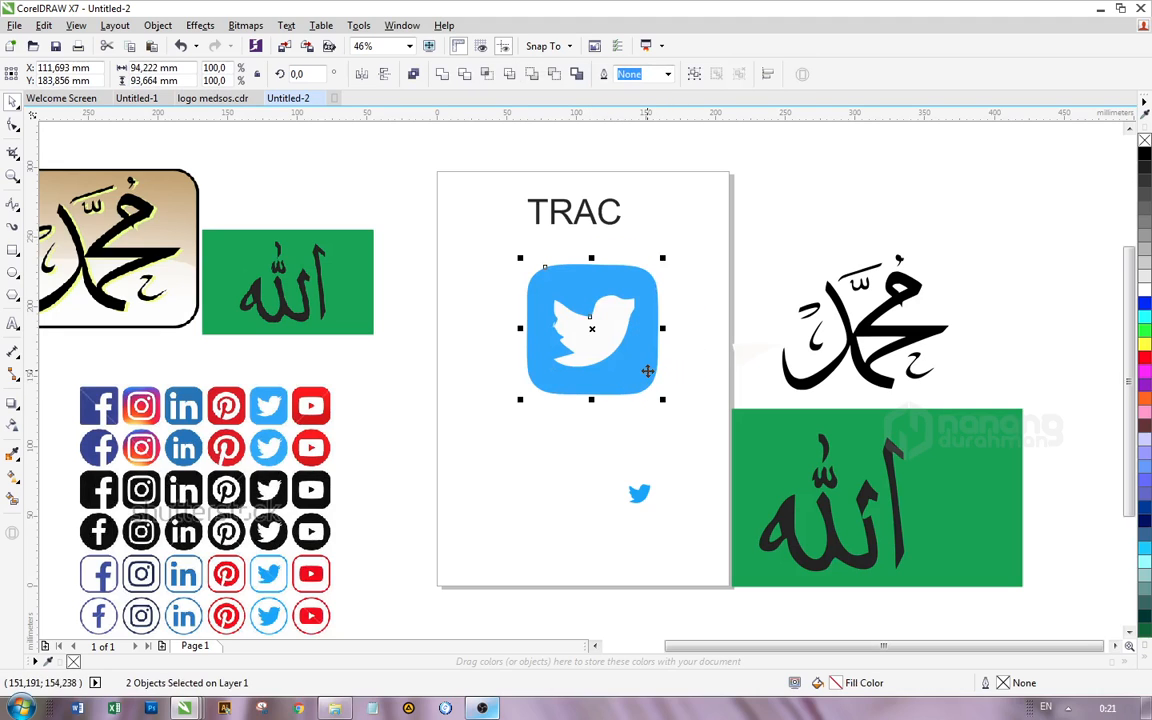
key(ctrl+z)
key(ctrl+z)
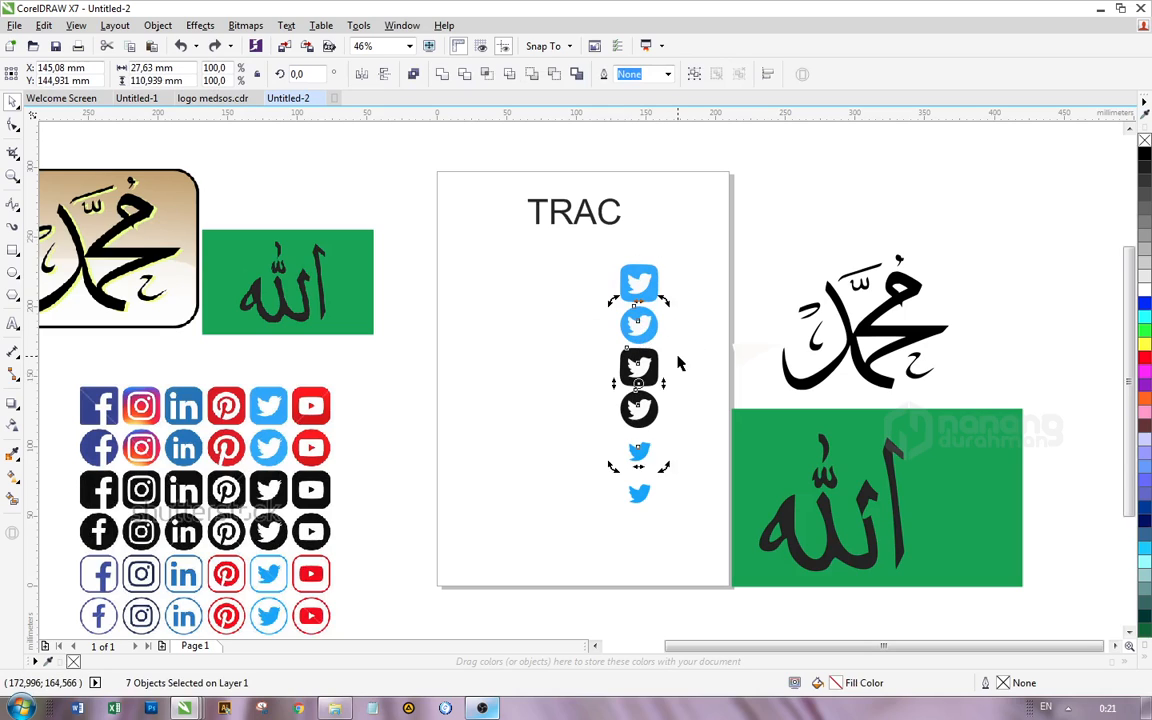
click(685, 497)
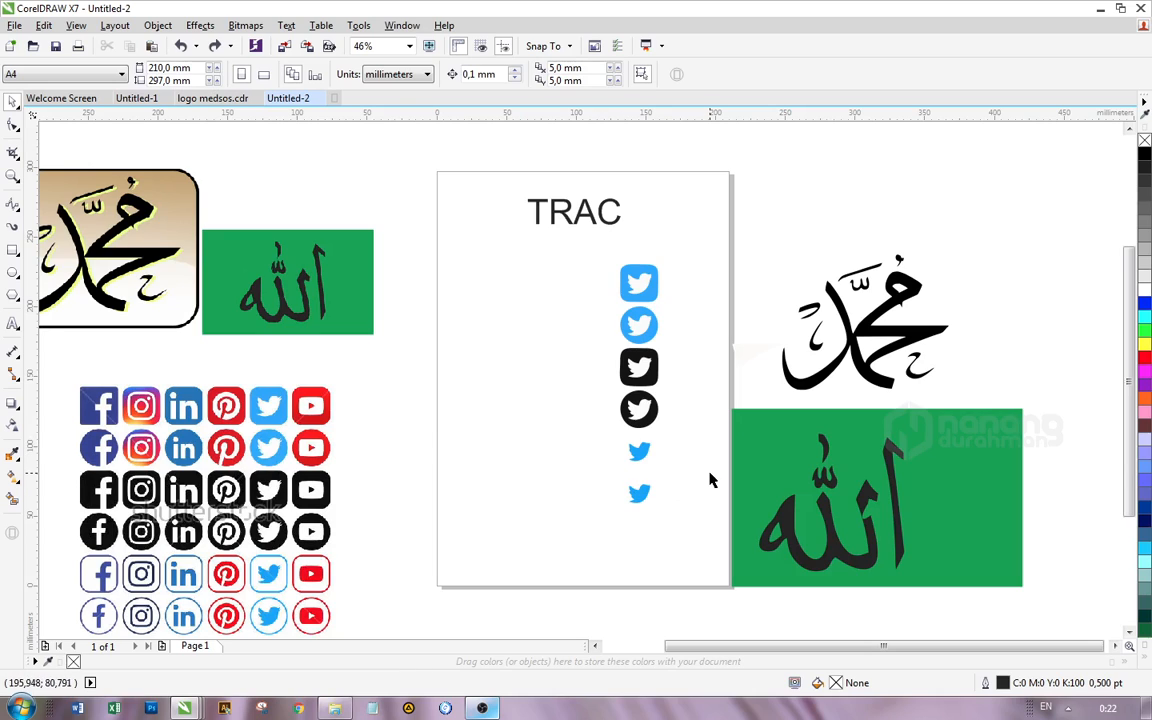
drag(710, 478, 535, 310)
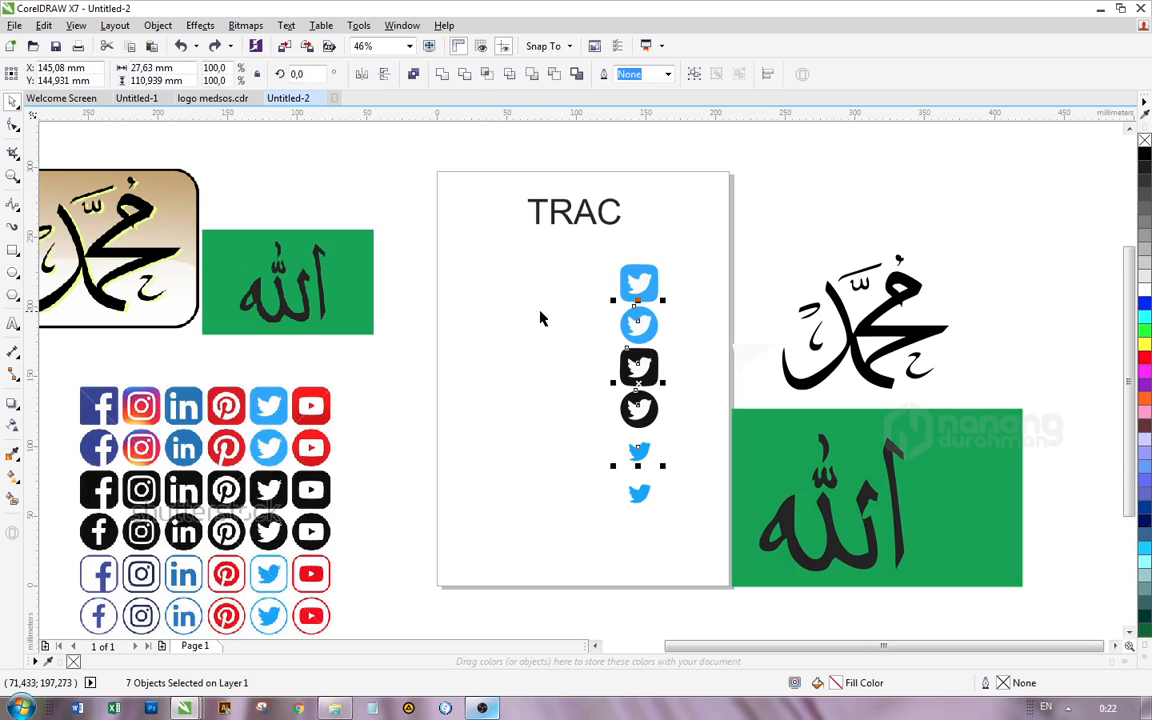
drag(597, 245, 712, 476)
click(694, 506)
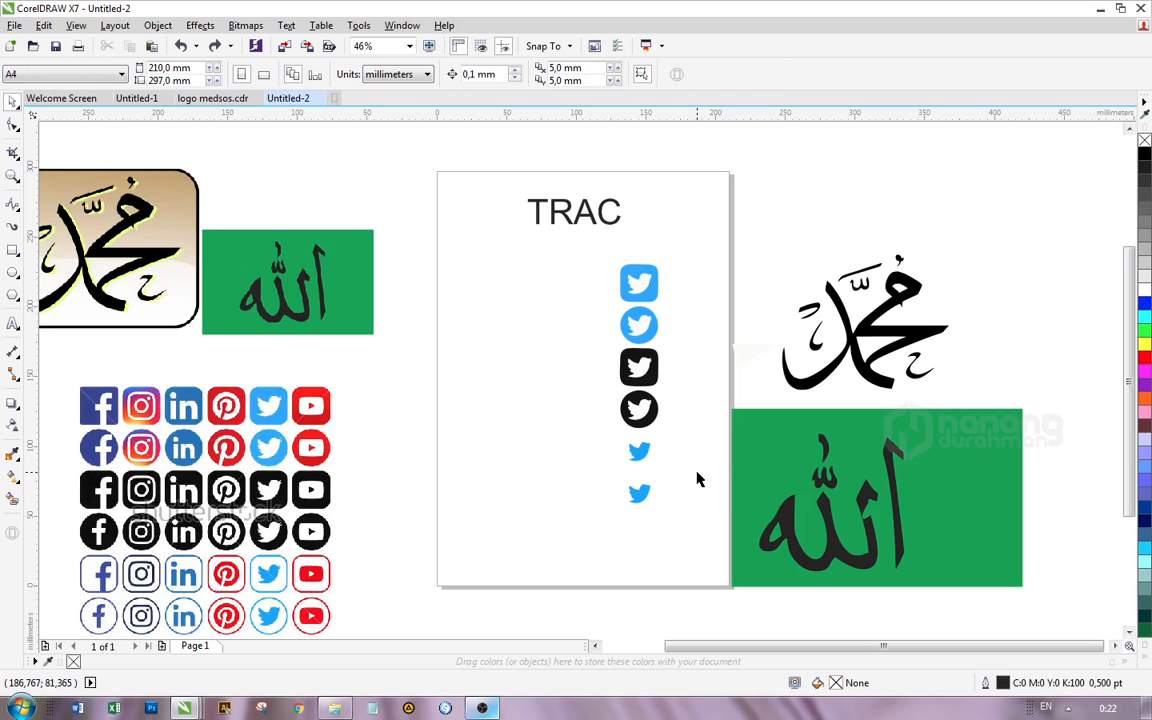
drag(688, 472, 603, 437)
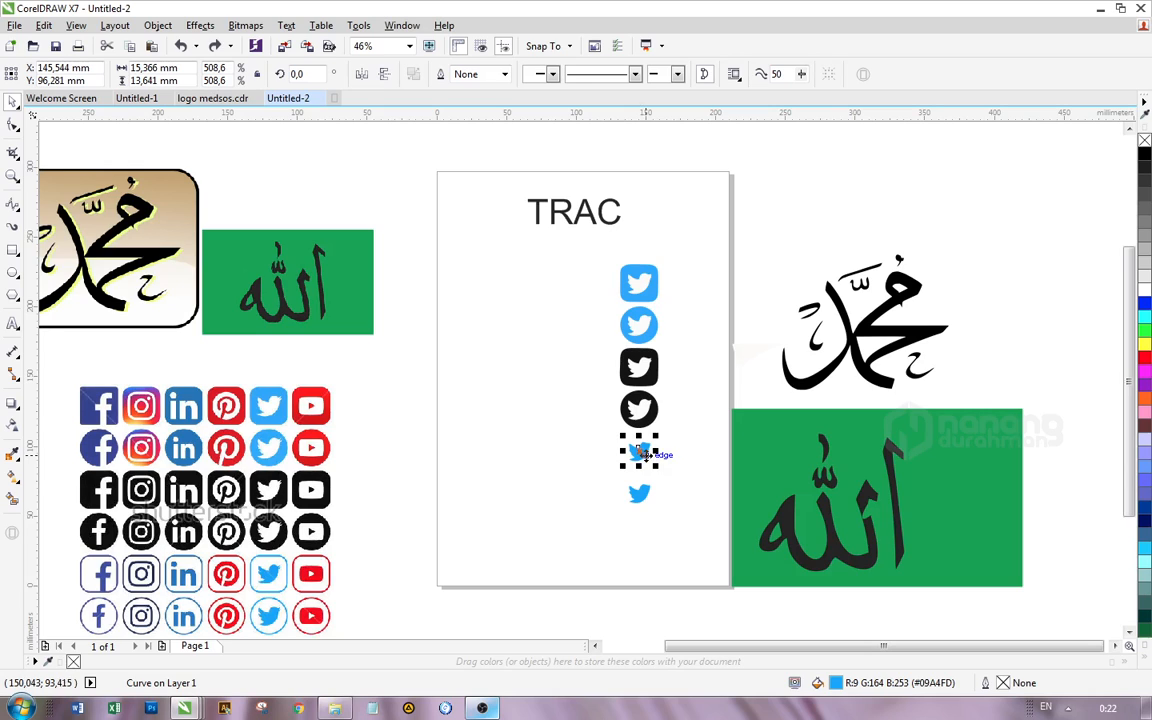
click(686, 466)
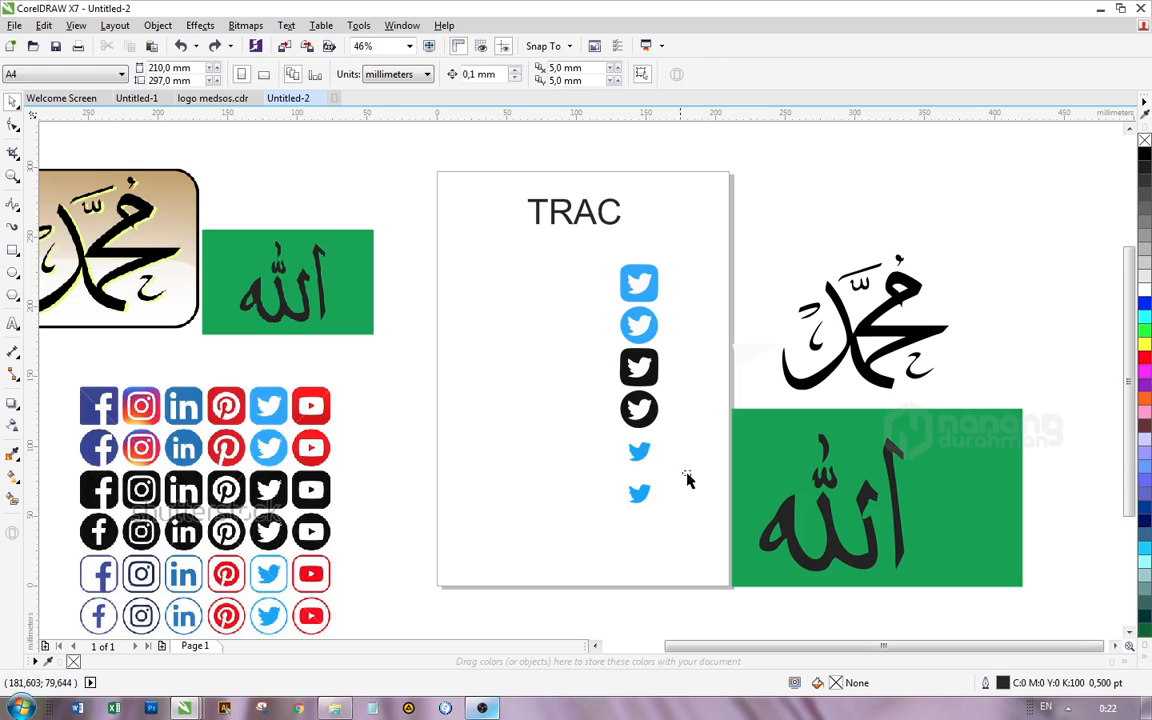
drag(686, 476, 589, 436)
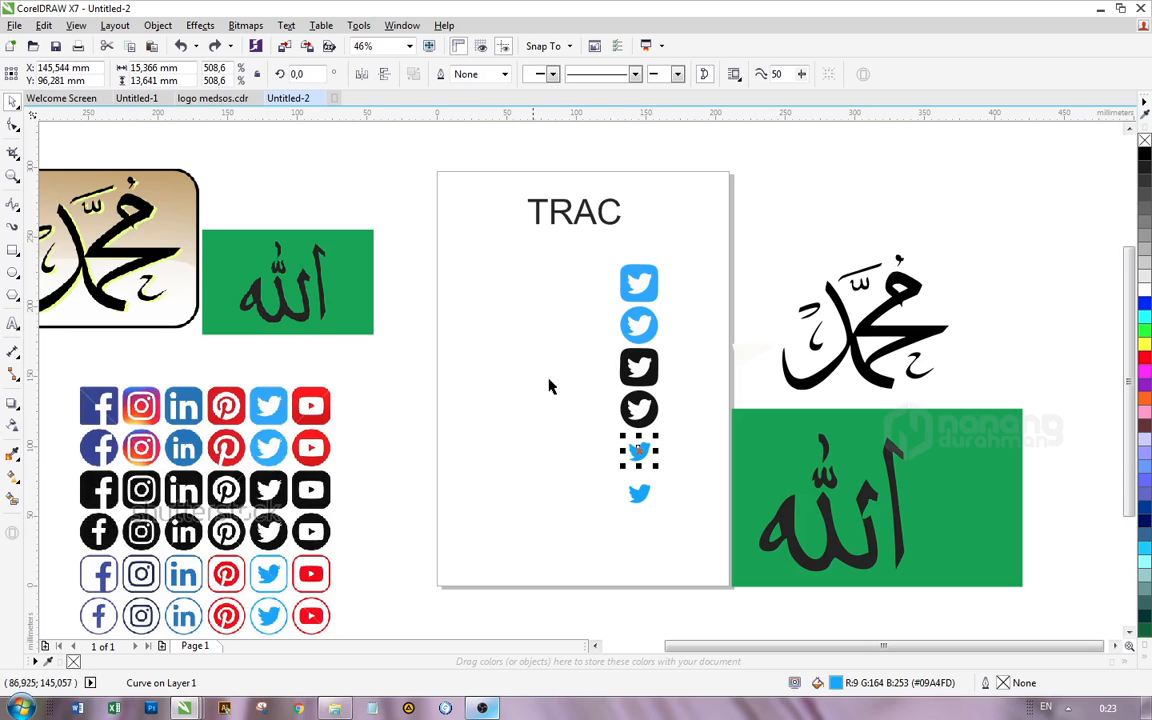
- Shrink the brown-background calligraphy bitmap to about 114 x 91 mm and set it side by side with the green calligraphy bitmap
drag(301, 269, 316, 252)
click(182, 256)
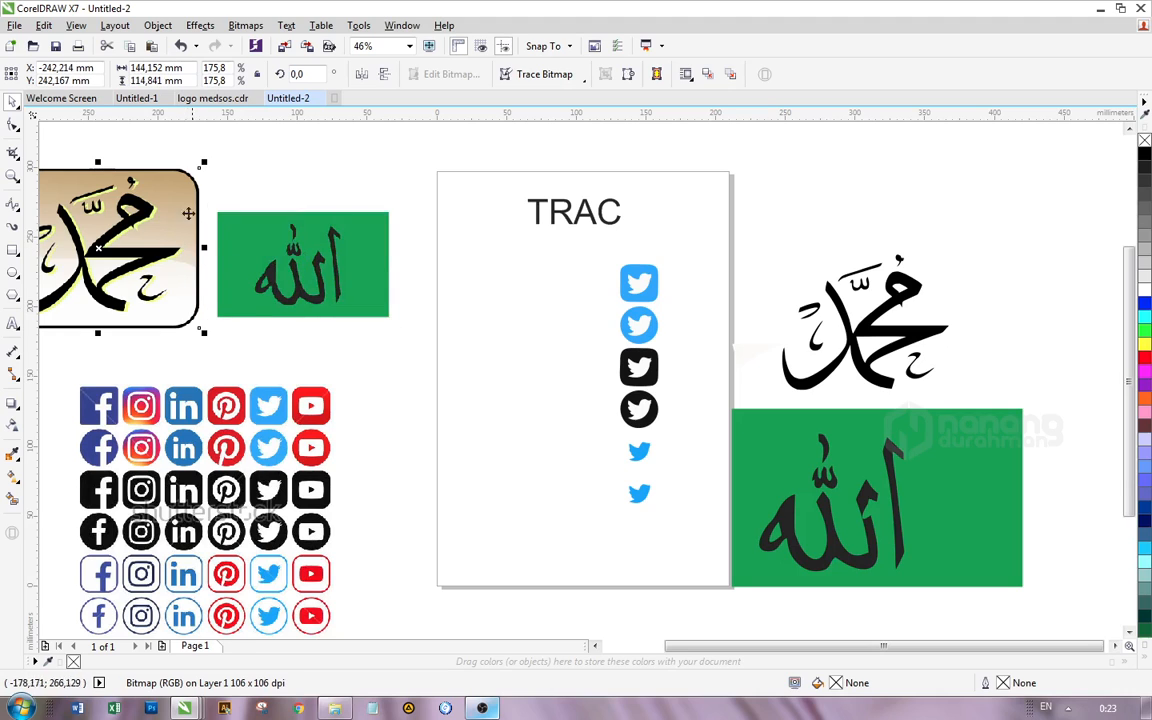
drag(199, 168, 175, 192)
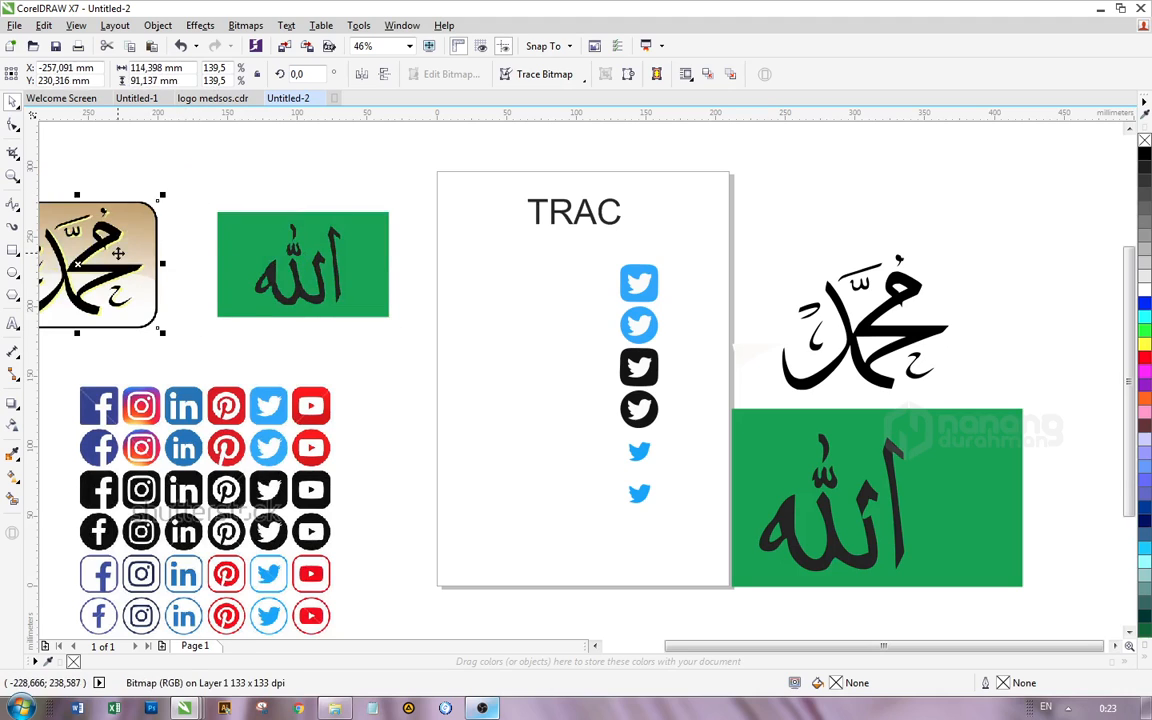
drag(118, 253, 158, 260)
drag(311, 276, 301, 284)
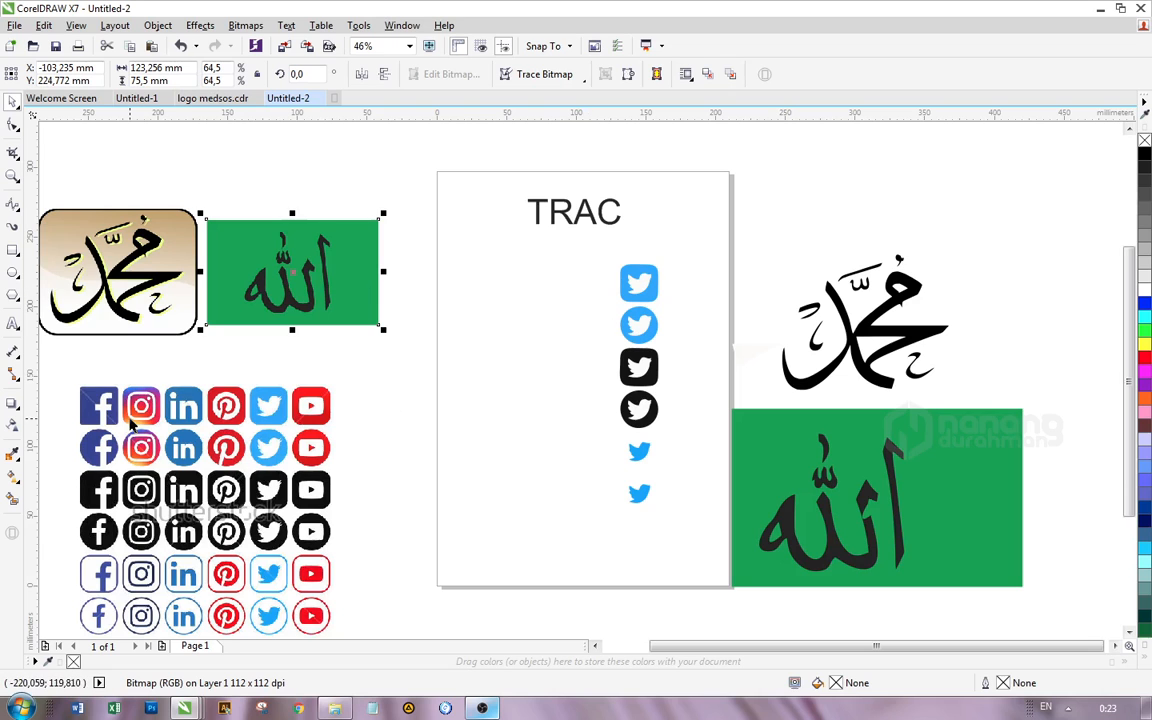
- Reposition the social media icon bitmap beneath the calligraphy bitmaps, and move the whole traced Twitter column off the page to the sheet's right side
mouse_move(268, 415)
mouse_down()
mouse_move(444, 391)
mouse_move(181, 398)
mouse_move(261, 402)
mouse_up()
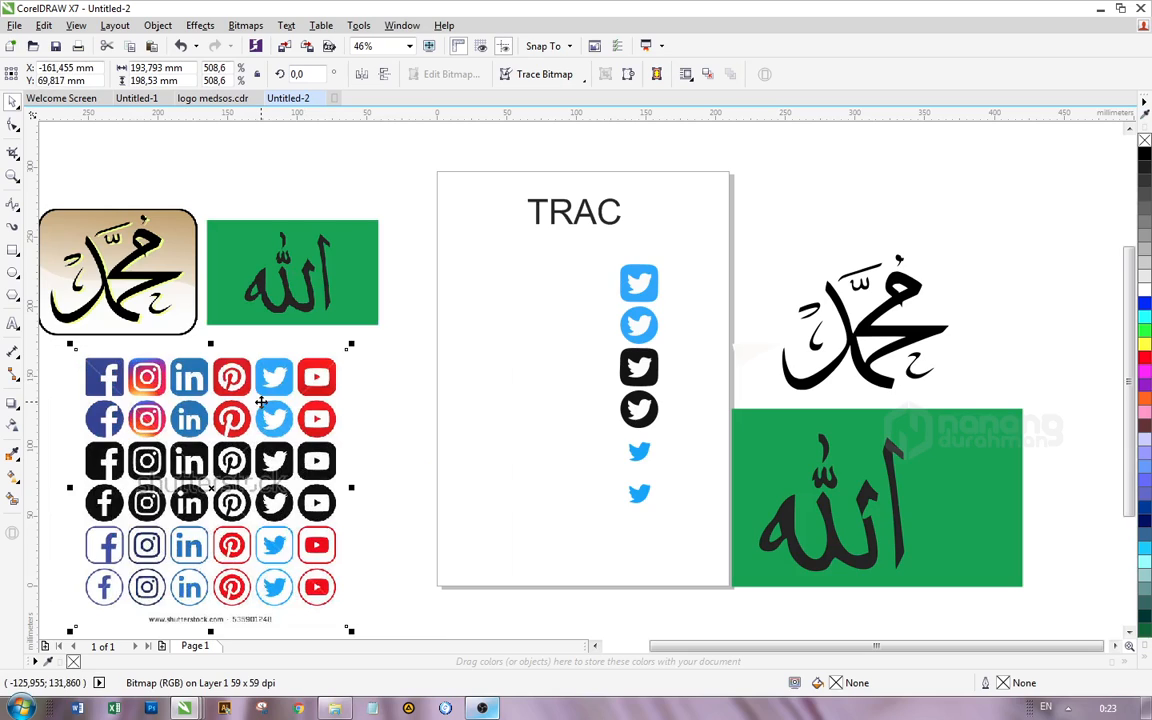
drag(285, 410, 293, 422)
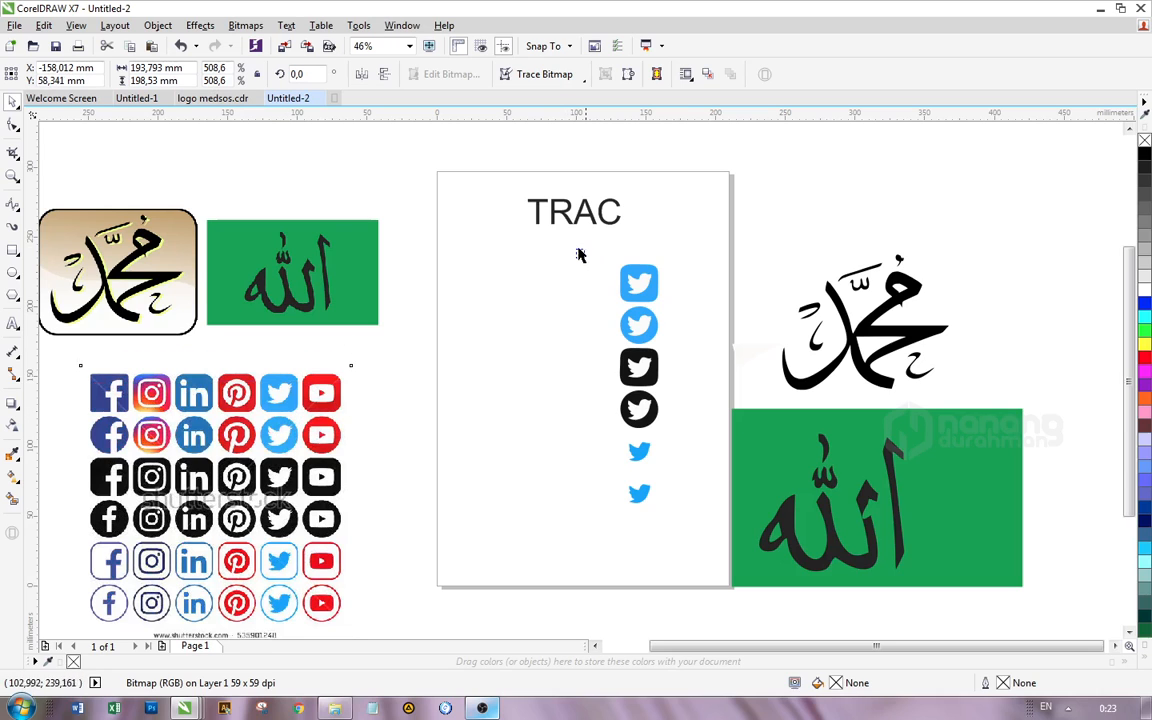
drag(577, 255, 671, 540)
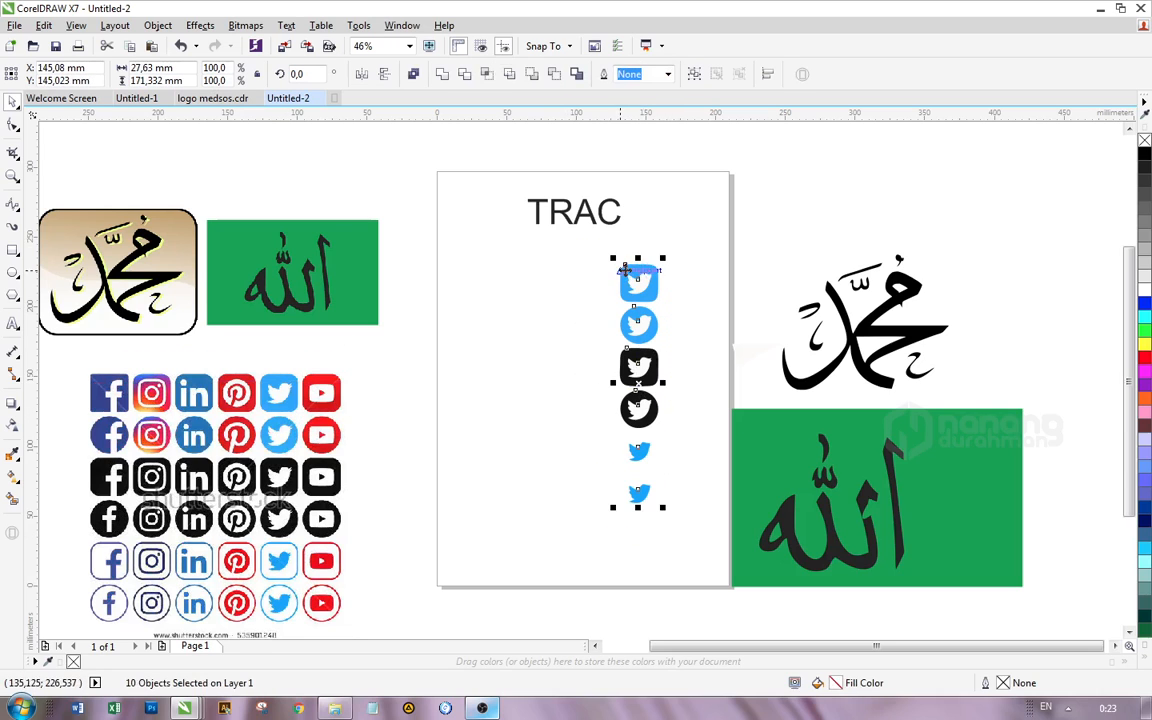
drag(624, 270, 366, 396)
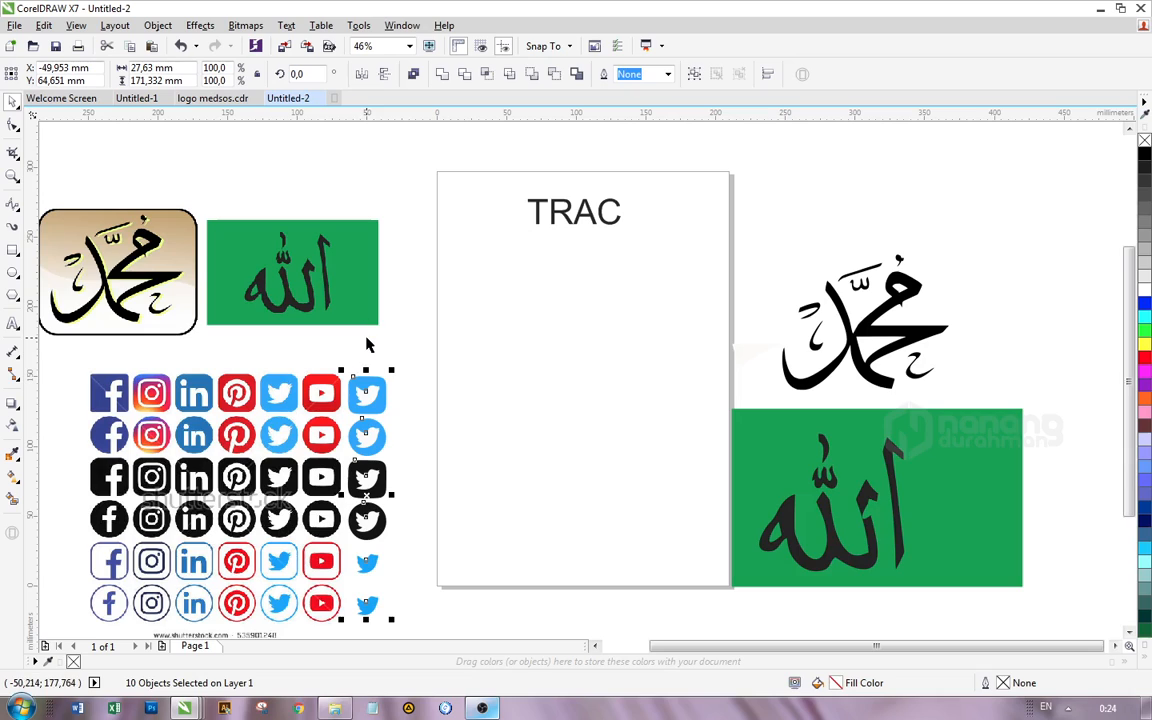